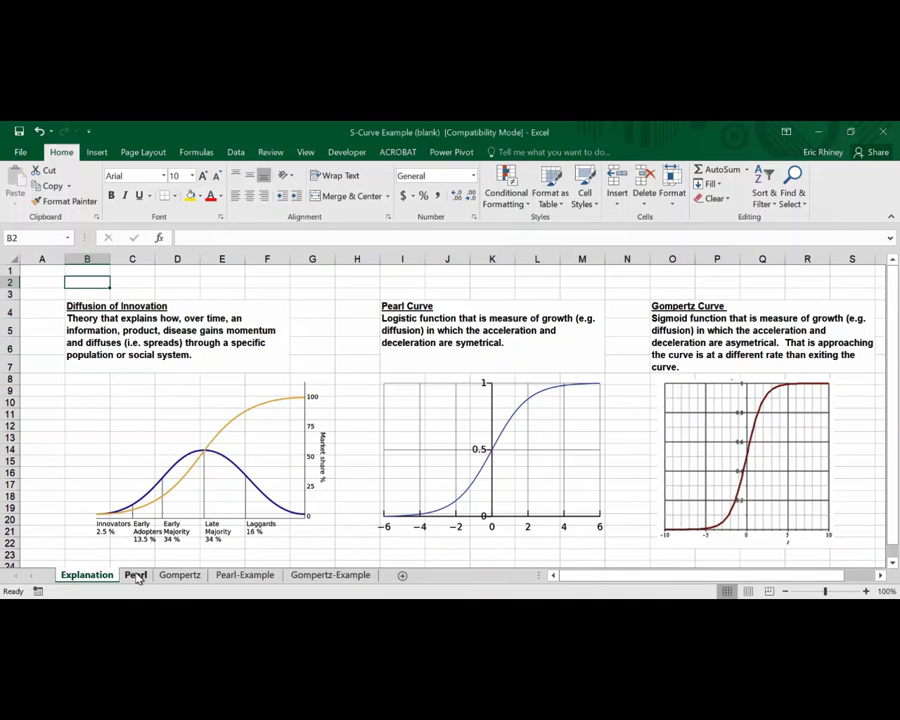
- Review the curve equation on the Pearl sheet and the diffusion curves on the Explanation sheet, ending on the Pearl sheet
{"action": "left_click", "coordinate": [136, 575]}
{"action": "scroll", "coordinate": [49, 296], "scroll_direction": "up", "scroll_amount": 2}
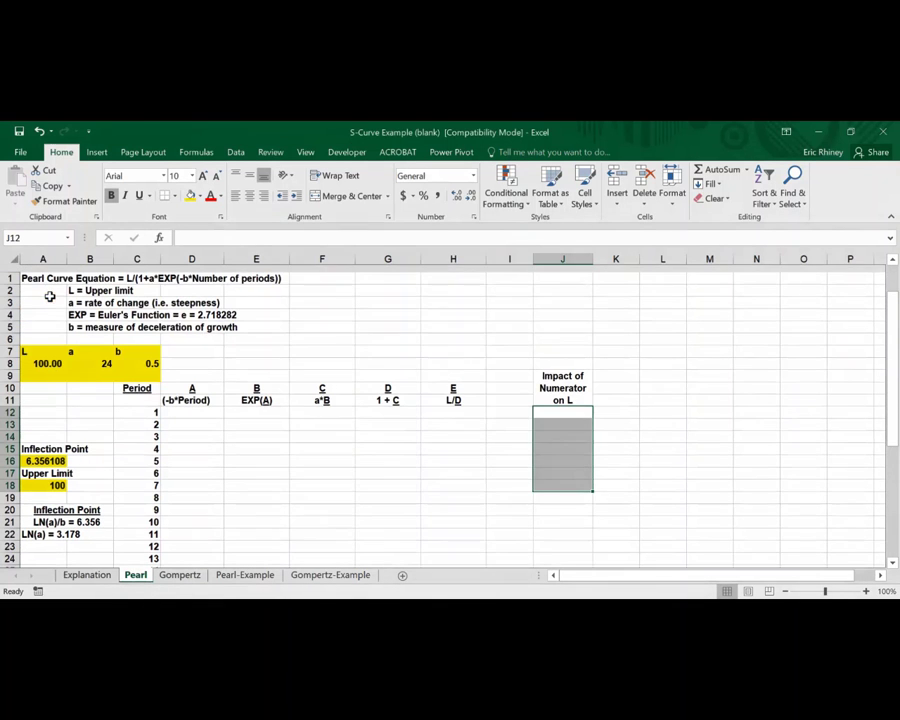
{"action": "left_click", "coordinate": [44, 271]}
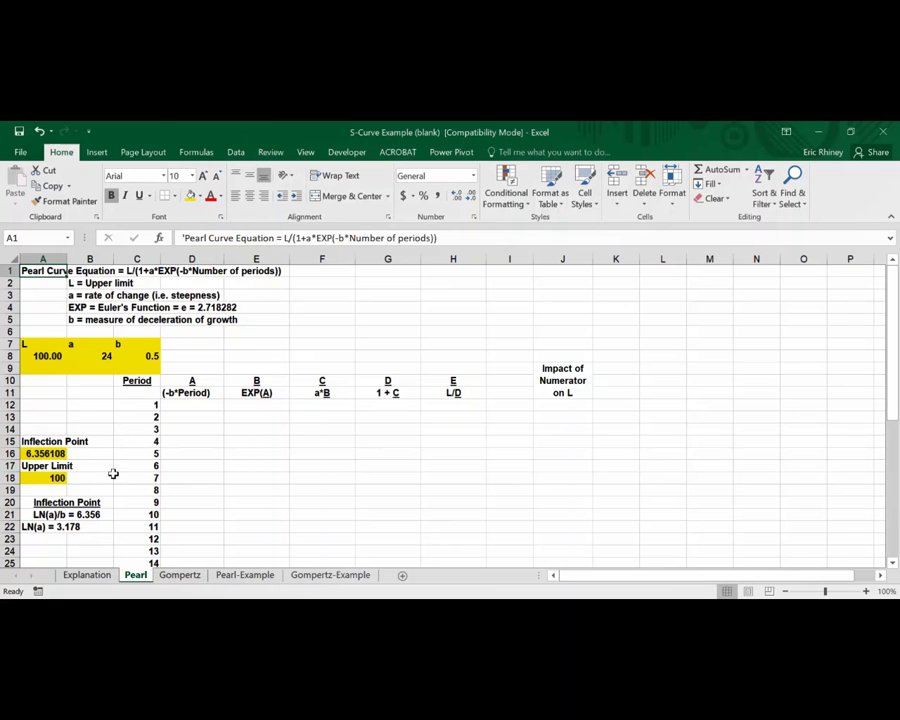
{"action": "left_click", "coordinate": [87, 577]}
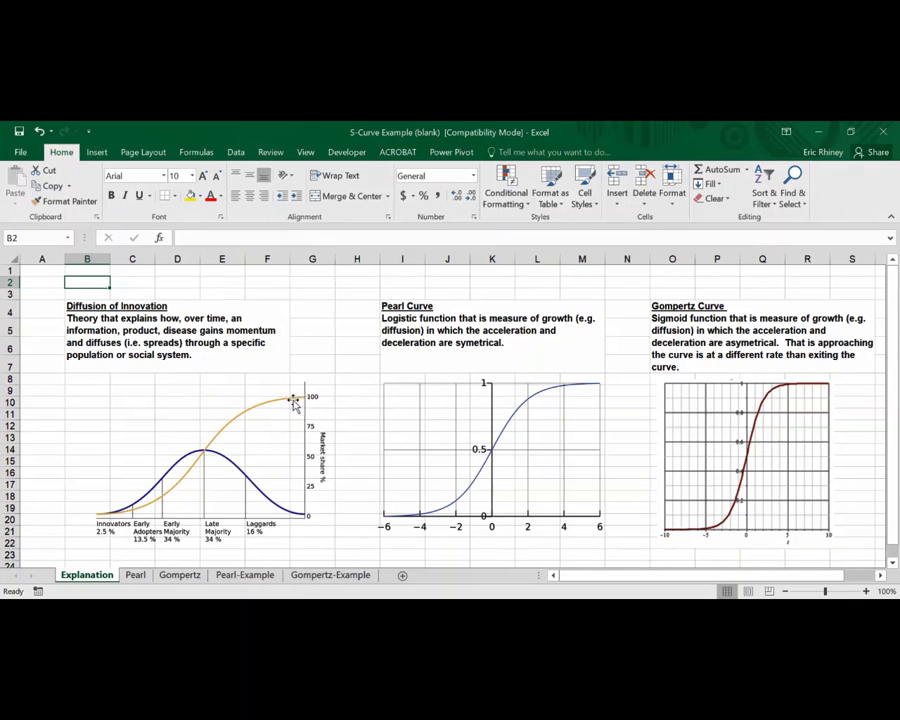
{"action": "left_click", "coordinate": [136, 576]}
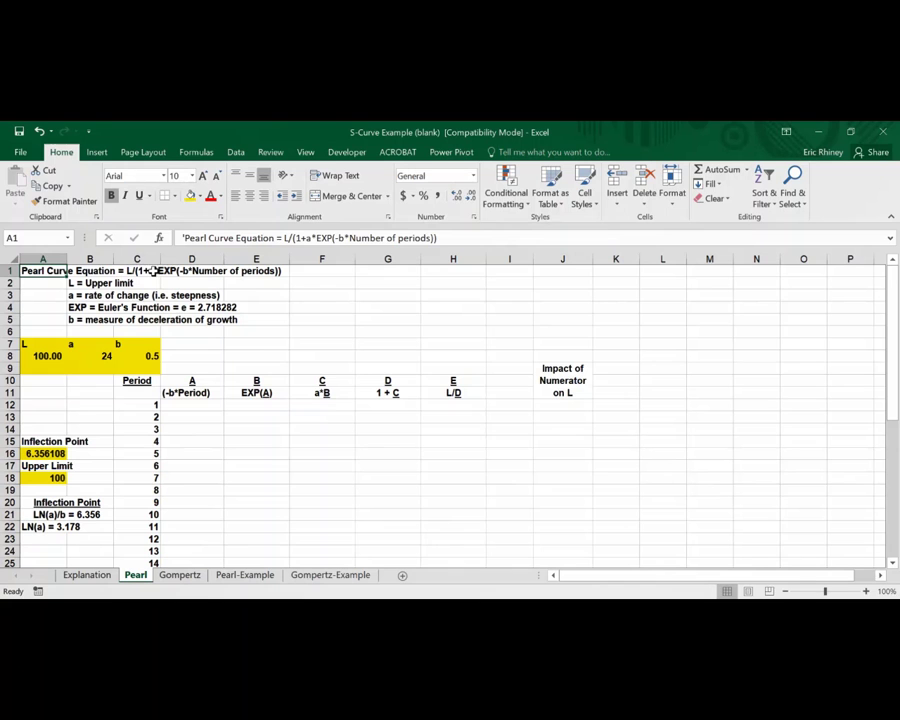
- Enter the formula =L/1 in cell J12 under Impact of Numerator on L, referencing the L value in A8
{"action": "left_click", "coordinate": [560, 404]}
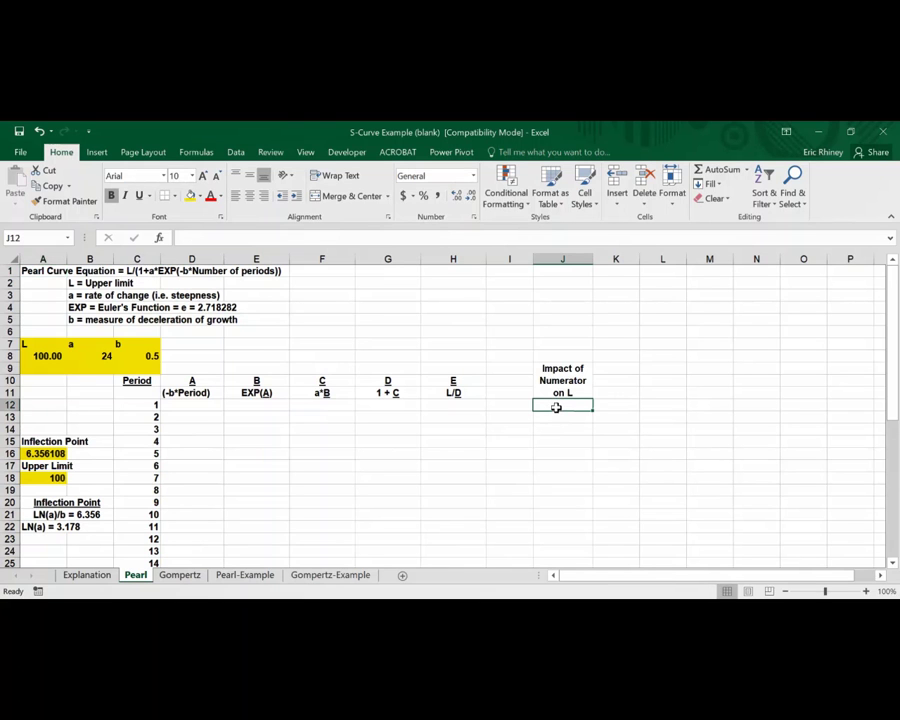
{"action": "left_click", "coordinate": [47, 355]}
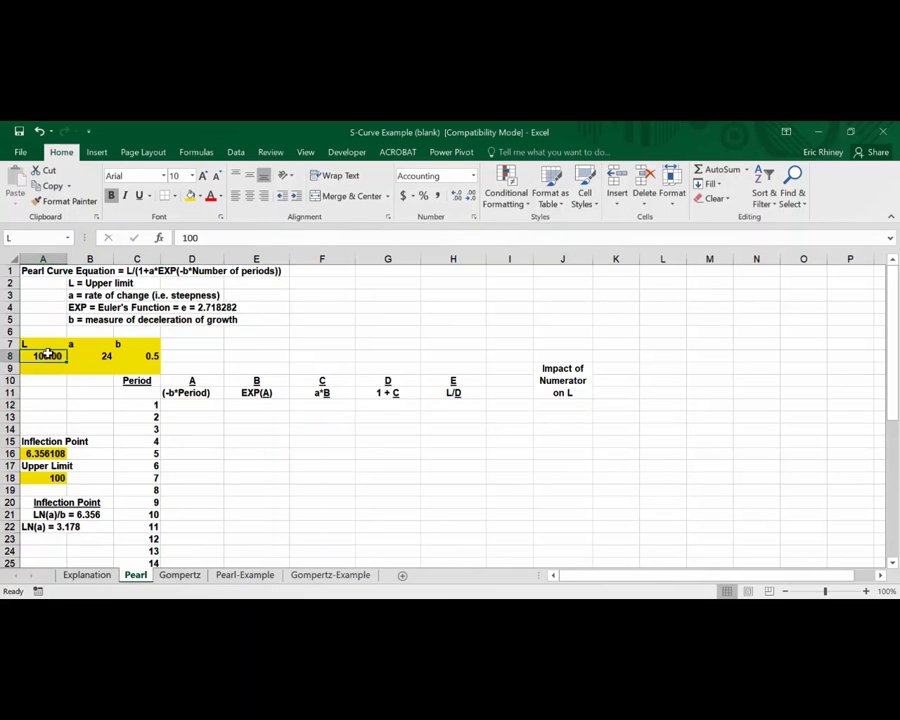
{"action": "left_click", "coordinate": [551, 403]}
{"action": "type", "text": "="}
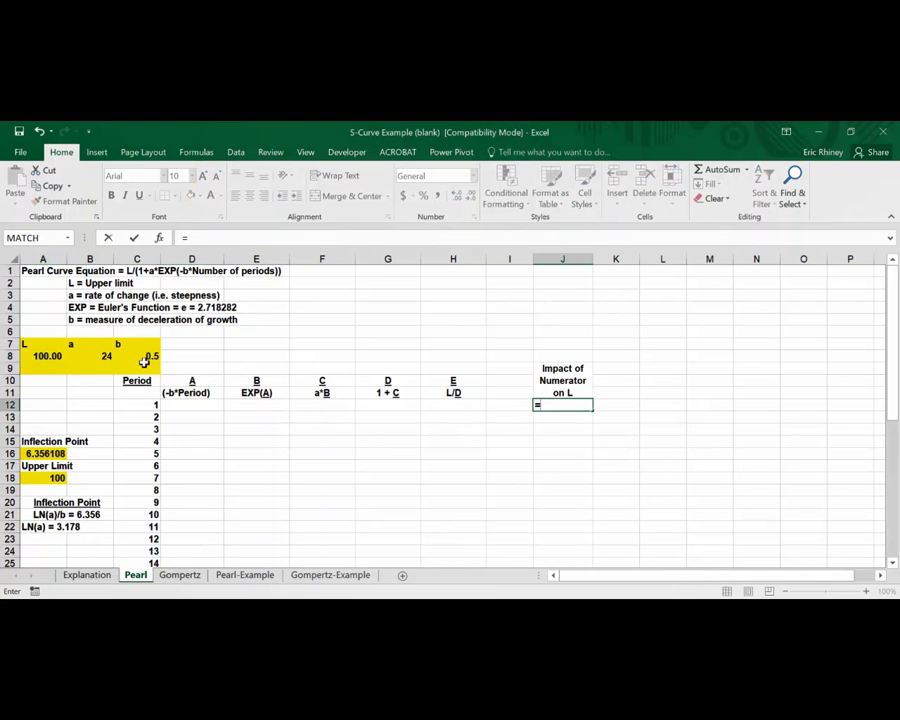
{"action": "left_click", "coordinate": [50, 356]}
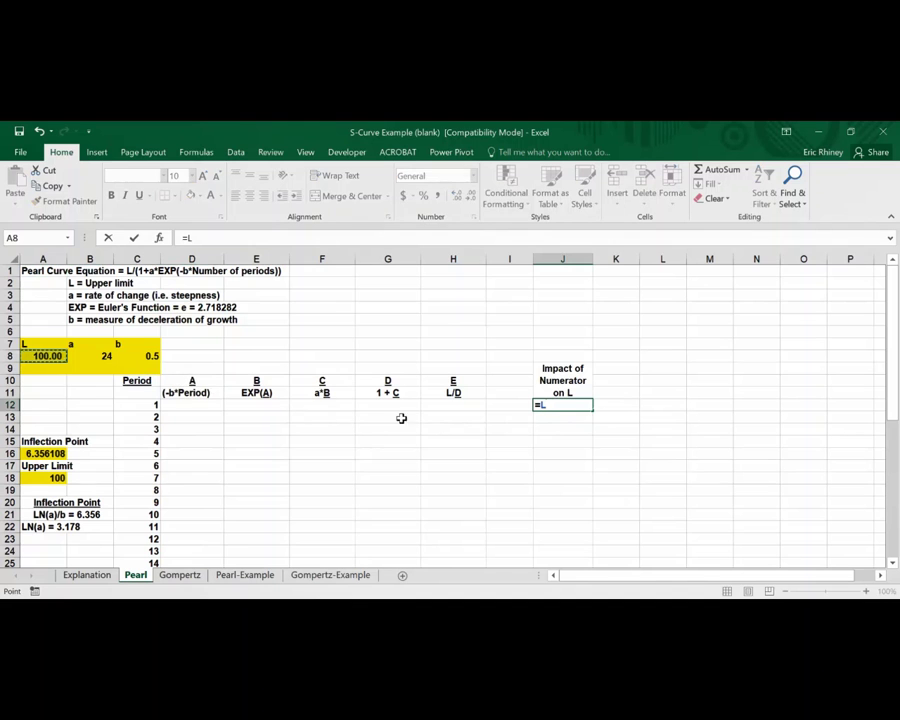
{"action": "type", "text": "/"}
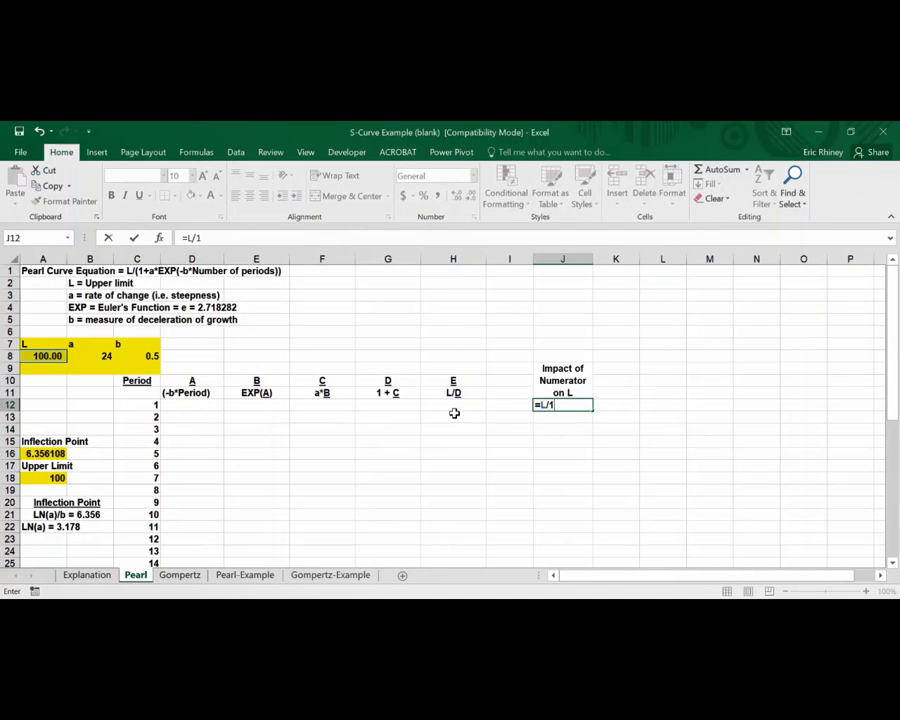
{"action": "type", "text": "1"}
{"action": "key", "text": "Return"}
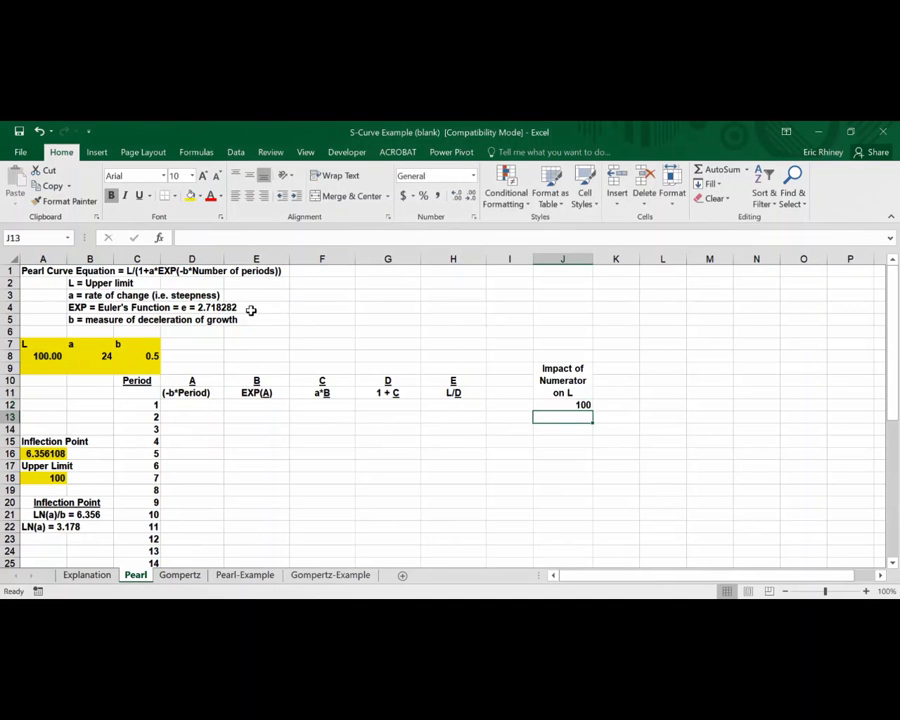
- Fill the formula from J12 into J13 and change its divisor so it reads =L/2
{"action": "left_click", "coordinate": [540, 405]}
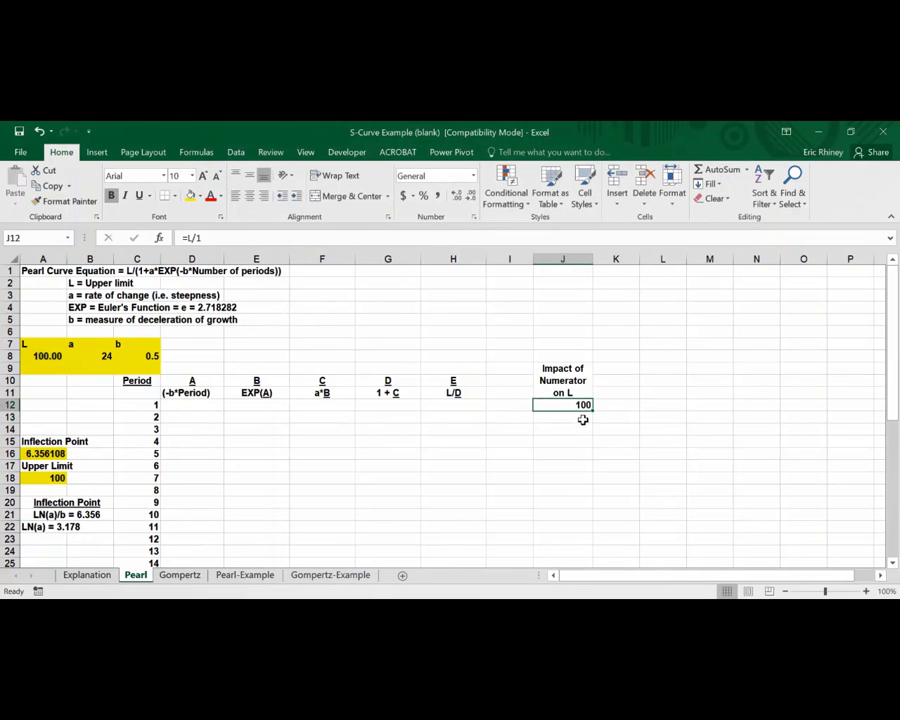
{"action": "left_click_drag", "start_coordinate": [591, 409], "coordinate": [588, 419]}
{"action": "left_click", "coordinate": [224, 240]}
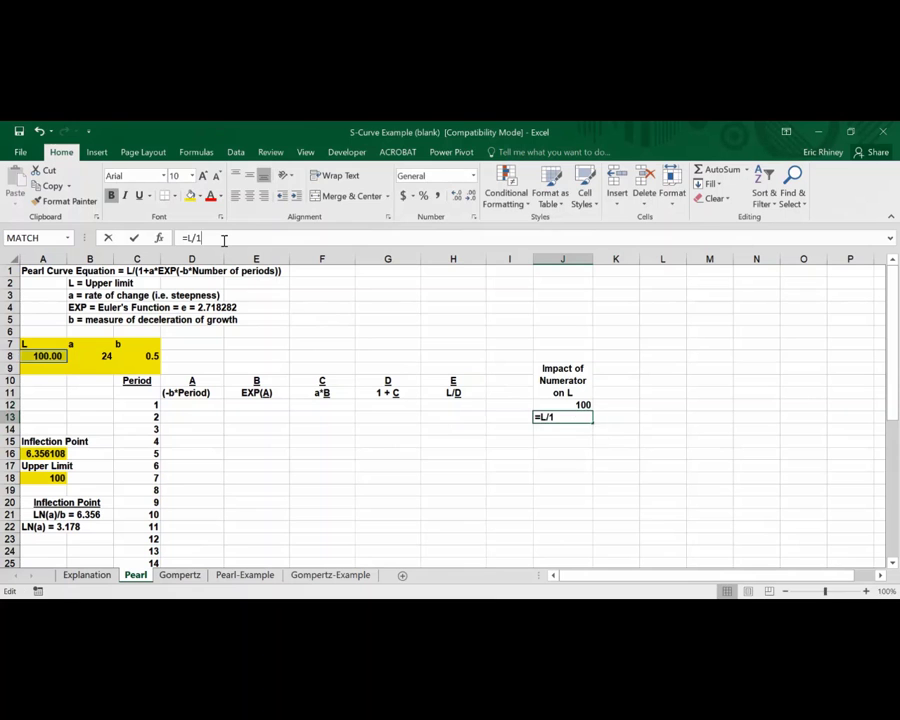
{"action": "key", "text": "BackSpace"}
{"action": "type", "text": "2"}
{"action": "key", "text": "Return"}
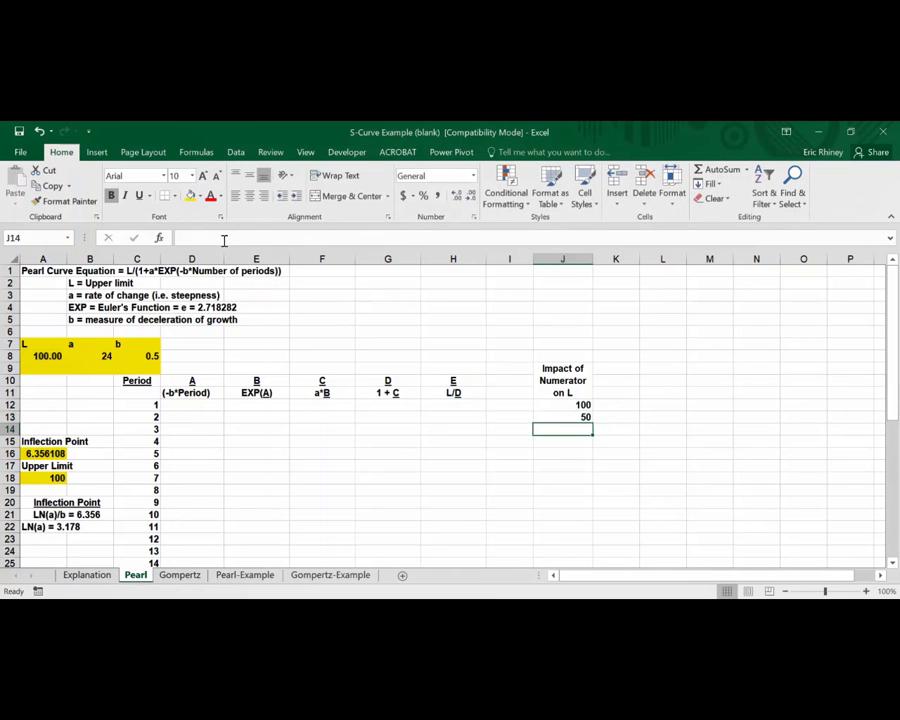
{"action": "left_click", "coordinate": [570, 417]}
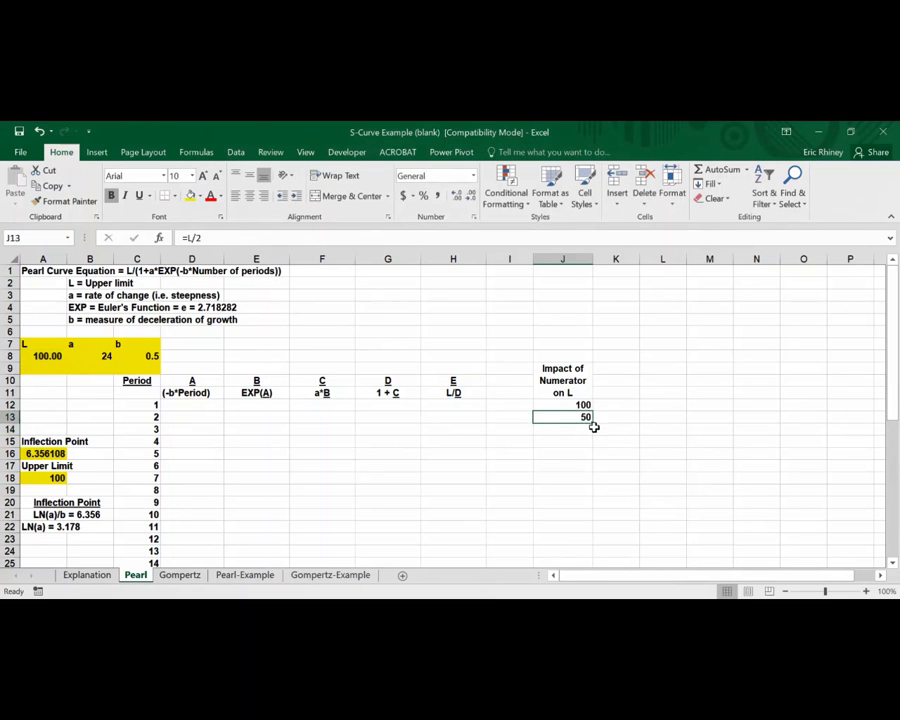
{"action": "left_click", "coordinate": [590, 428]}
{"action": "type", "text": "="}
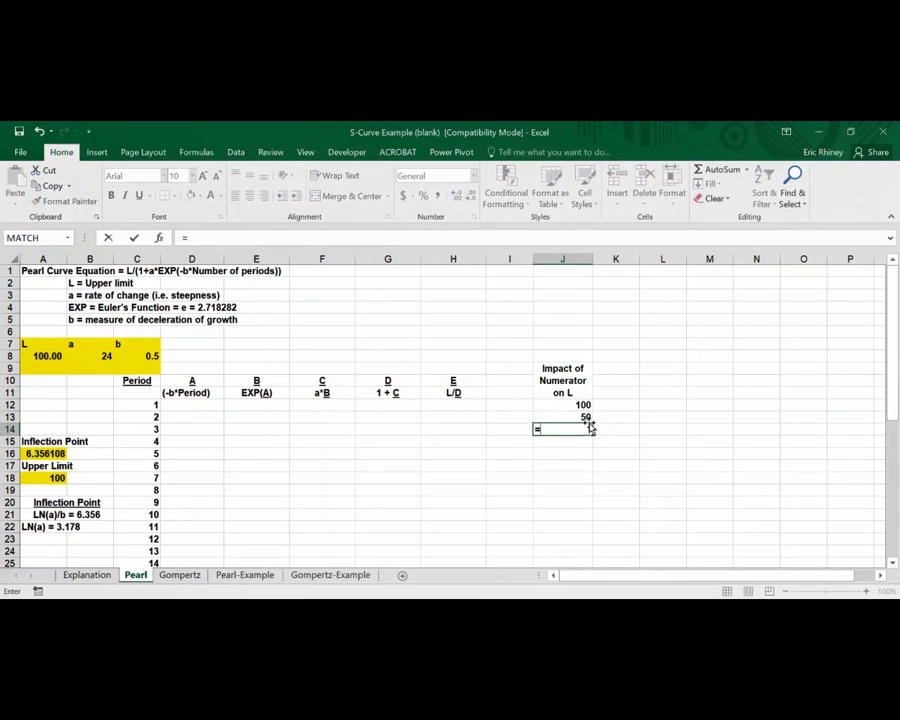
{"action": "left_click", "coordinate": [411, 237]}
{"action": "key", "text": "Escape"}
{"action": "key", "text": "Up"}
{"action": "key", "text": "Down"}
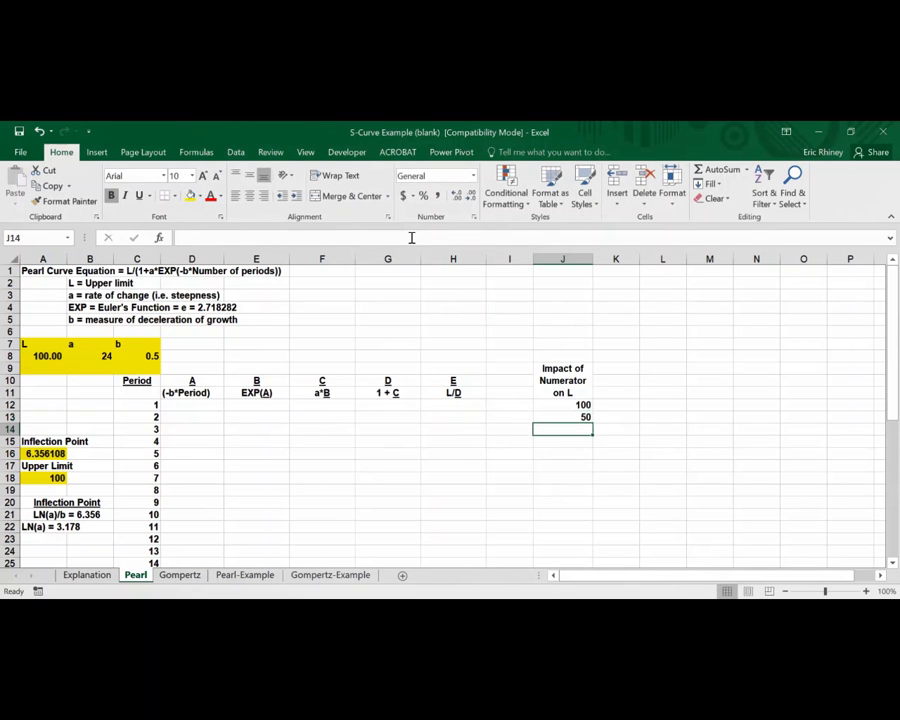
- Copy the J13 formula into J14 and change its divisor so it reads =L/3
{"action": "key", "text": "Up"}
{"action": "key", "text": "ctrl+c"}
{"action": "key", "text": "Down"}
{"action": "key", "text": "Return"}
{"action": "left_click", "coordinate": [272, 234]}
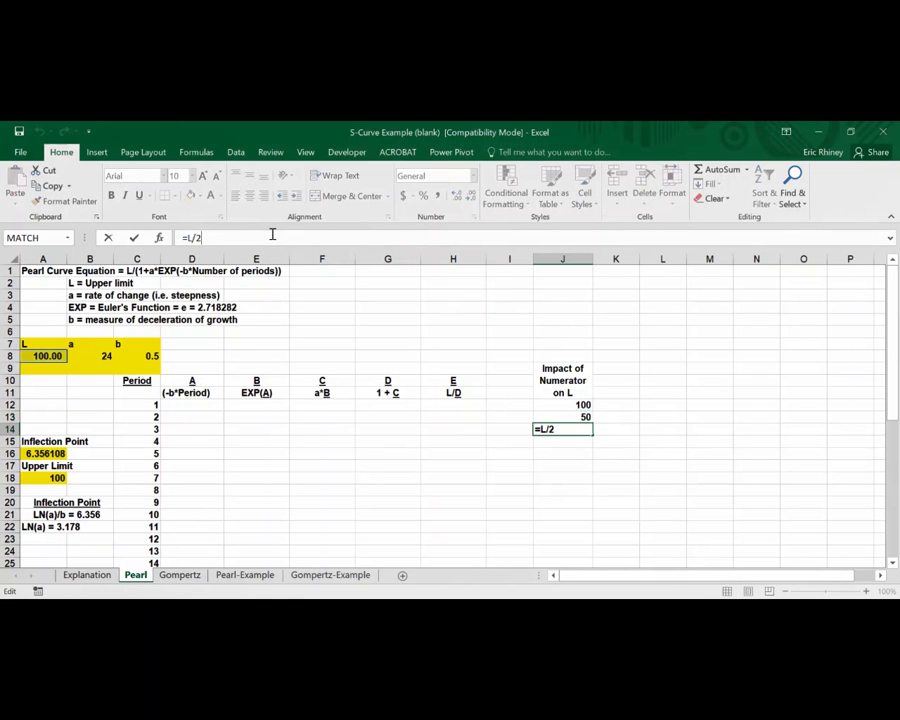
{"action": "key", "text": "BackSpace"}
{"action": "type", "text": "3"}
{"action": "key", "text": "Return"}
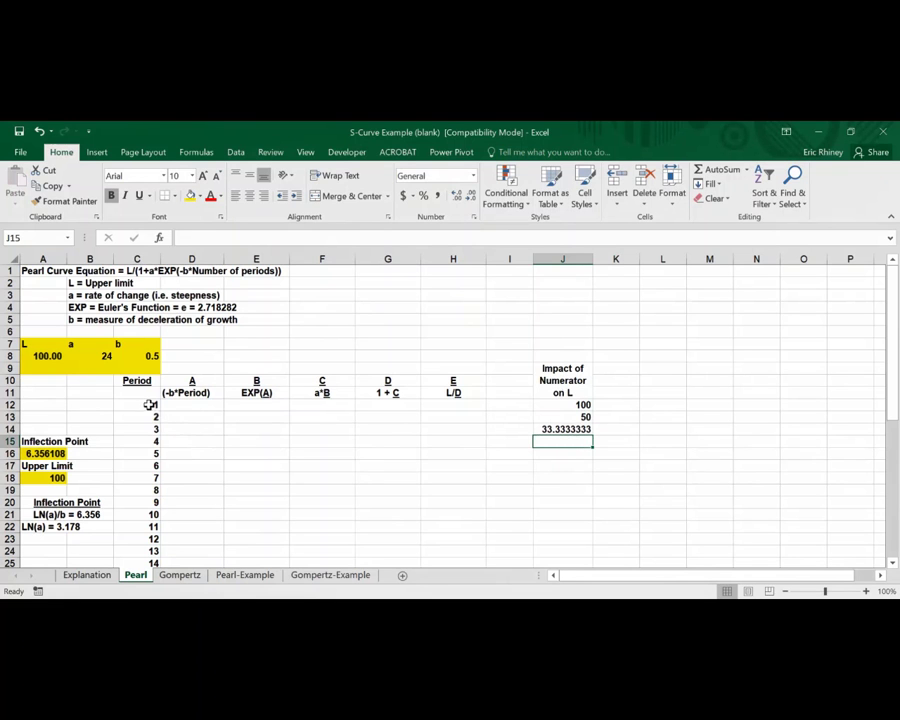
- Replace the fixed divisor in J12 with a reference to the first period so the formula reads =L/C12
{"action": "left_click", "coordinate": [554, 404]}
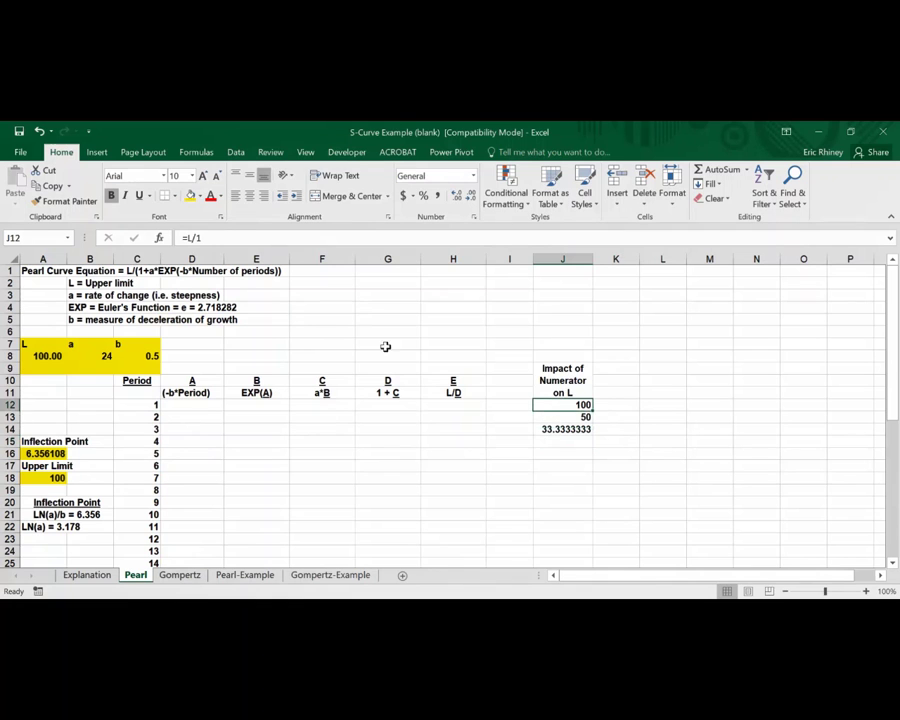
{"action": "left_click", "coordinate": [221, 237]}
{"action": "key", "text": "BackSpace"}
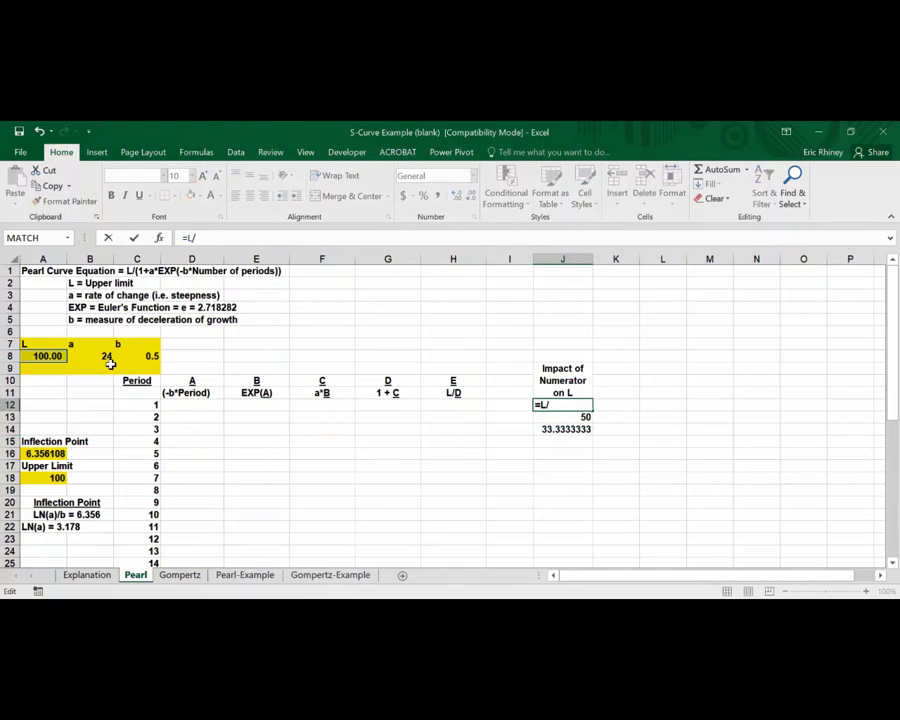
{"action": "left_click", "coordinate": [133, 406]}
{"action": "key", "text": "Return"}
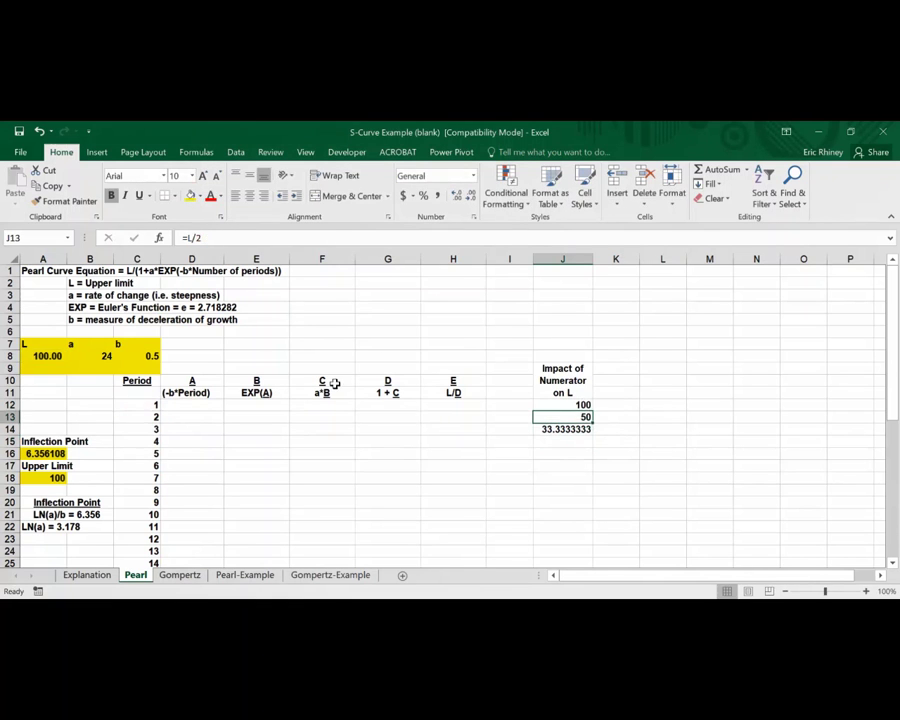
- Fill the J12 formula down the Impact of Numerator on L column through J24
{"action": "left_click", "coordinate": [544, 404]}
{"action": "left_click_drag", "start_coordinate": [593, 411], "coordinate": [585, 551]}
{"action": "scroll", "coordinate": [560, 486], "scroll_direction": "down", "scroll_amount": 1}
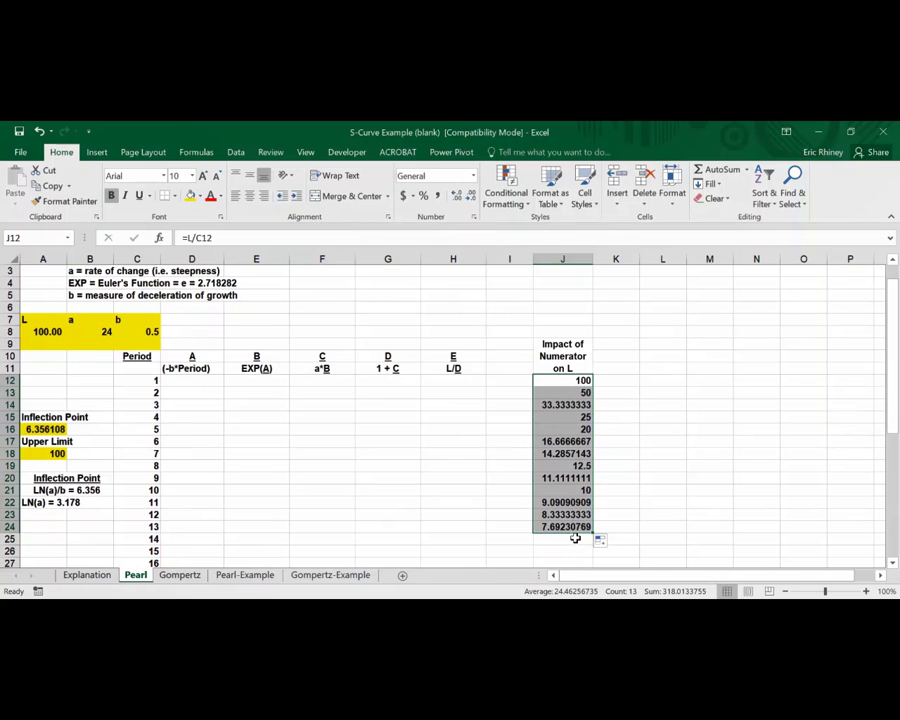
- Review the diffusion curve on the Explanation sheet and return to the Pearl sheet
{"action": "scroll", "coordinate": [410, 491], "scroll_direction": "up", "scroll_amount": 1}
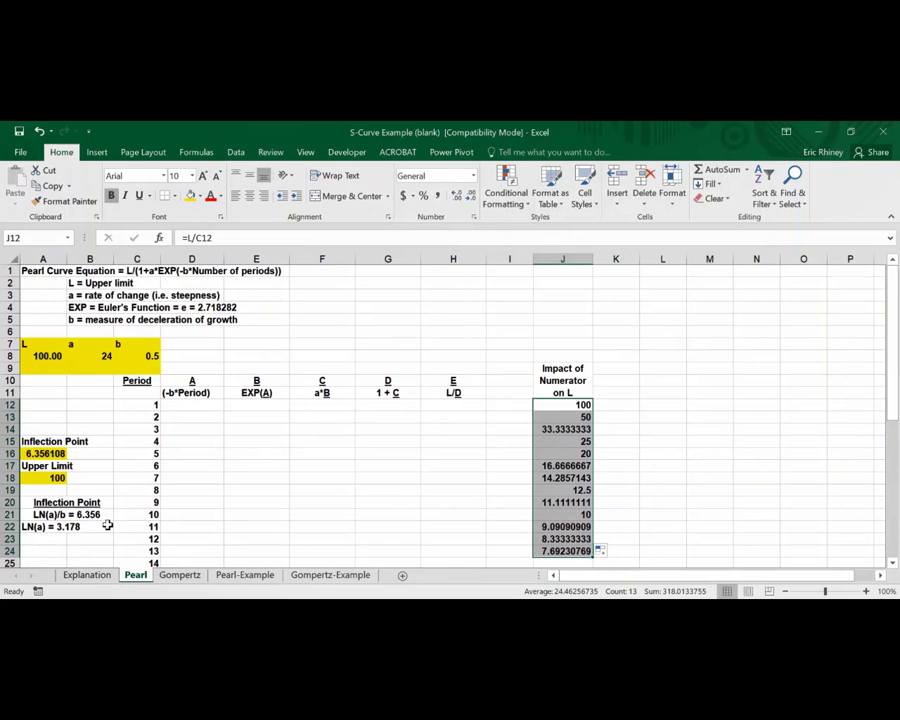
{"action": "left_click", "coordinate": [101, 569]}
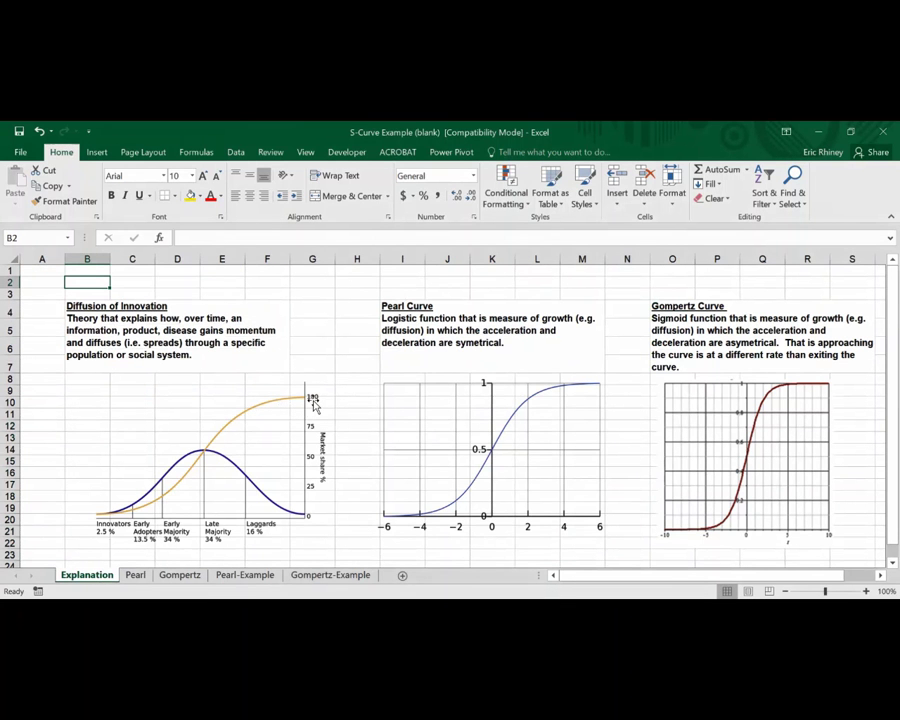
{"action": "left_click", "coordinate": [140, 577]}
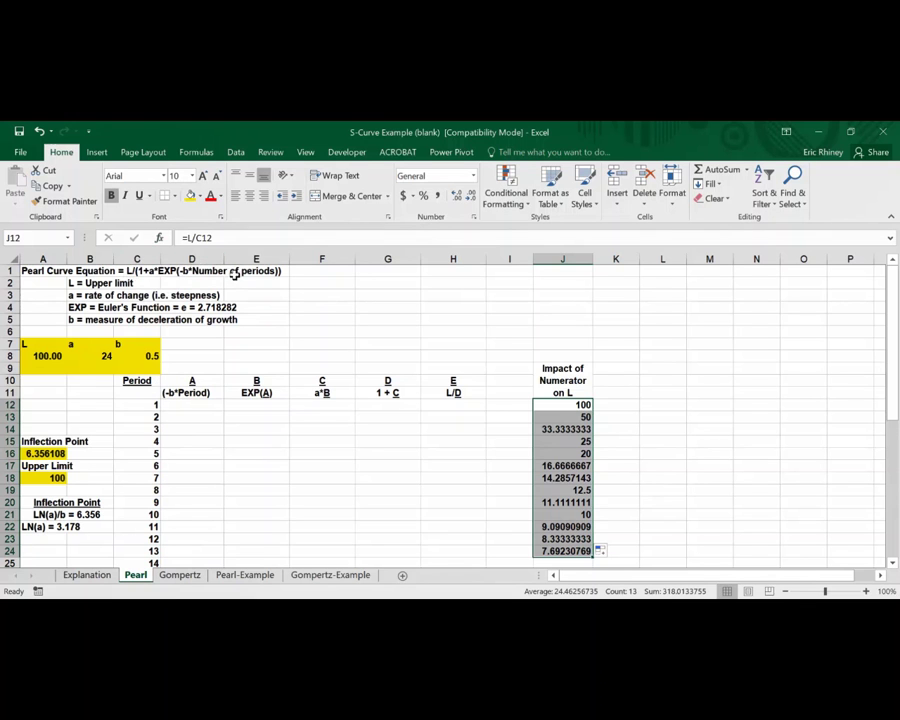
{"action": "left_click", "coordinate": [181, 407]}
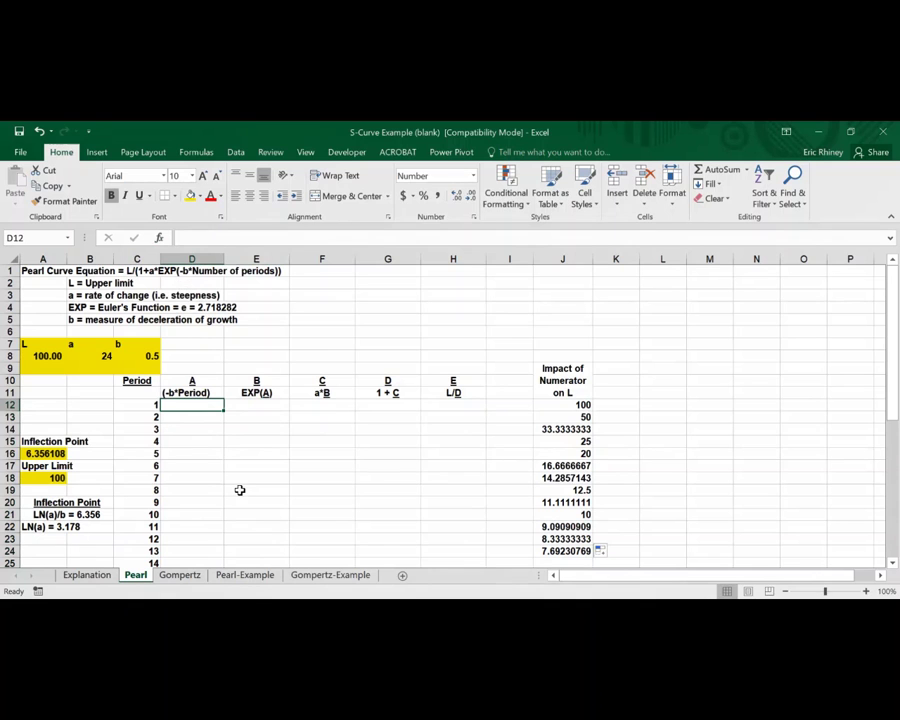
{"action": "type", "text": "(-"}
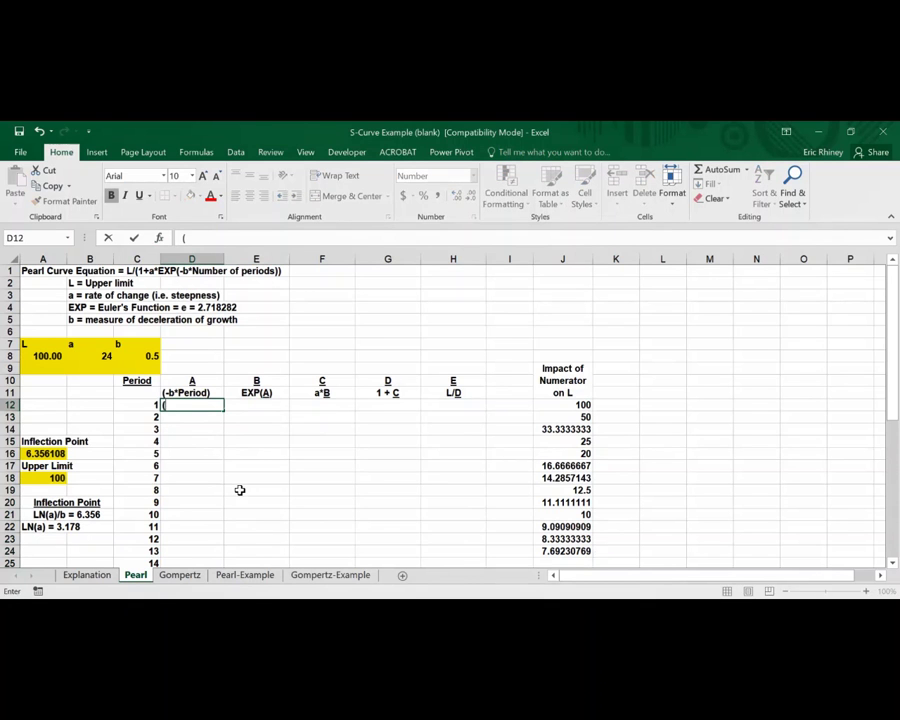
{"action": "left_click", "coordinate": [152, 355]}
{"action": "left_click", "coordinate": [22, 237]}
{"action": "type", "text": "b"}
{"action": "key", "text": "Return"}
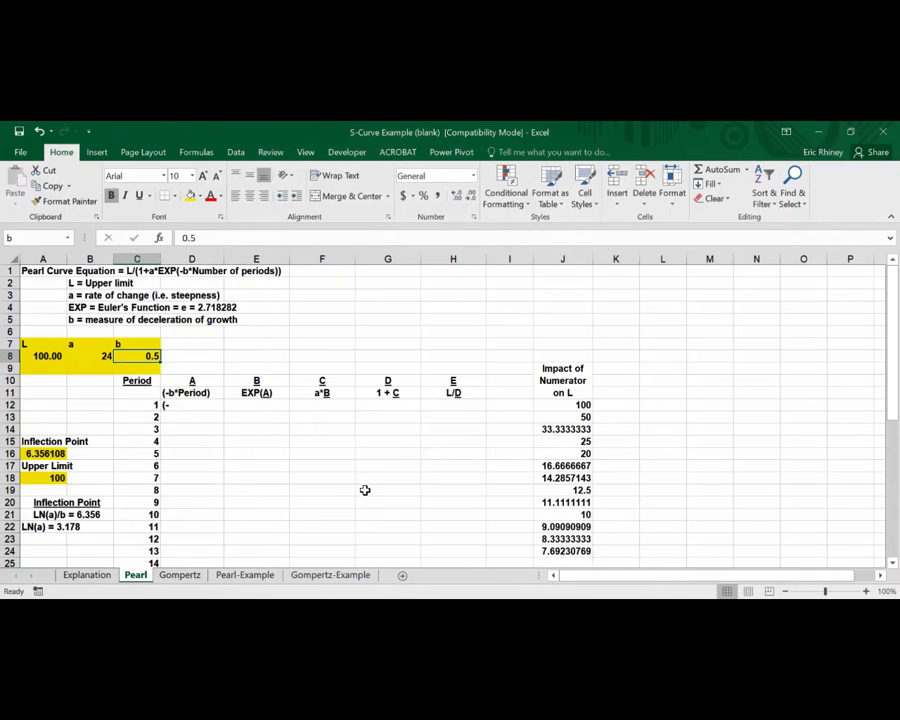
{"action": "left_click", "coordinate": [136, 403]}
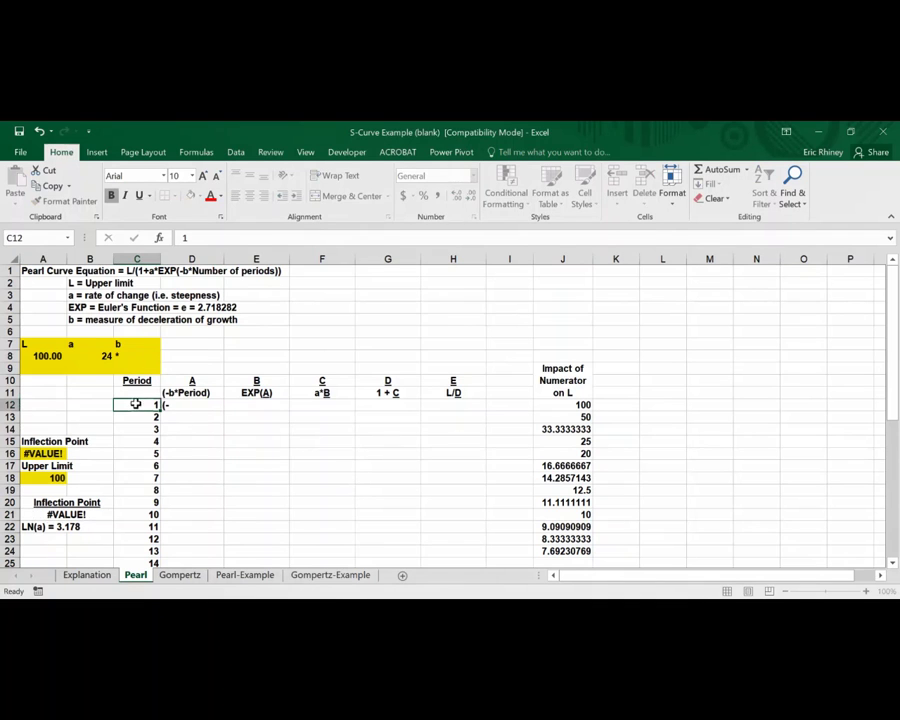
{"action": "left_click", "coordinate": [183, 403]}
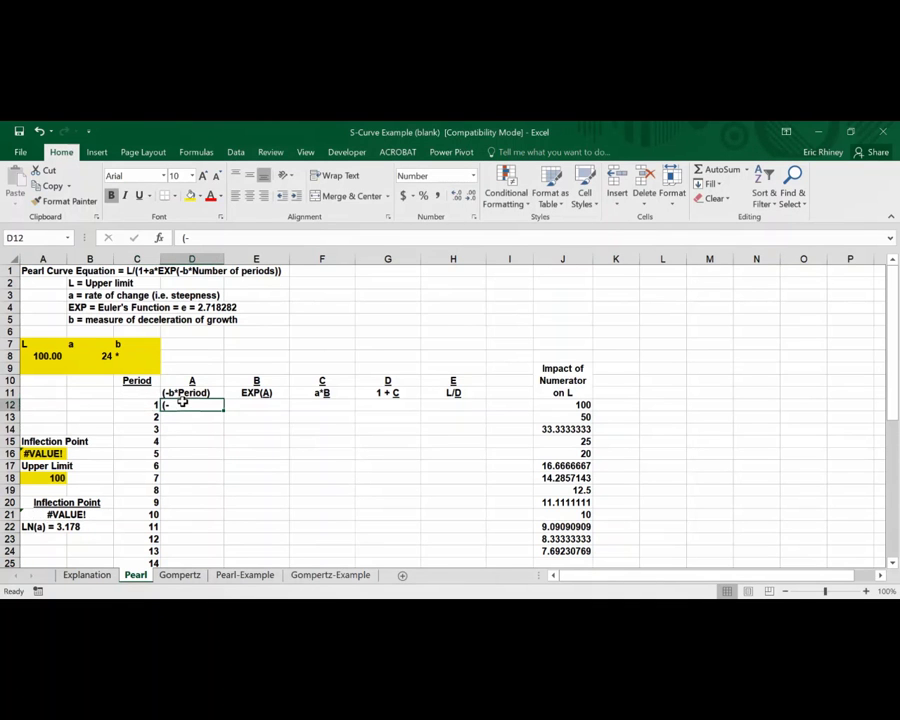
{"action": "key", "text": "BackSpace"}
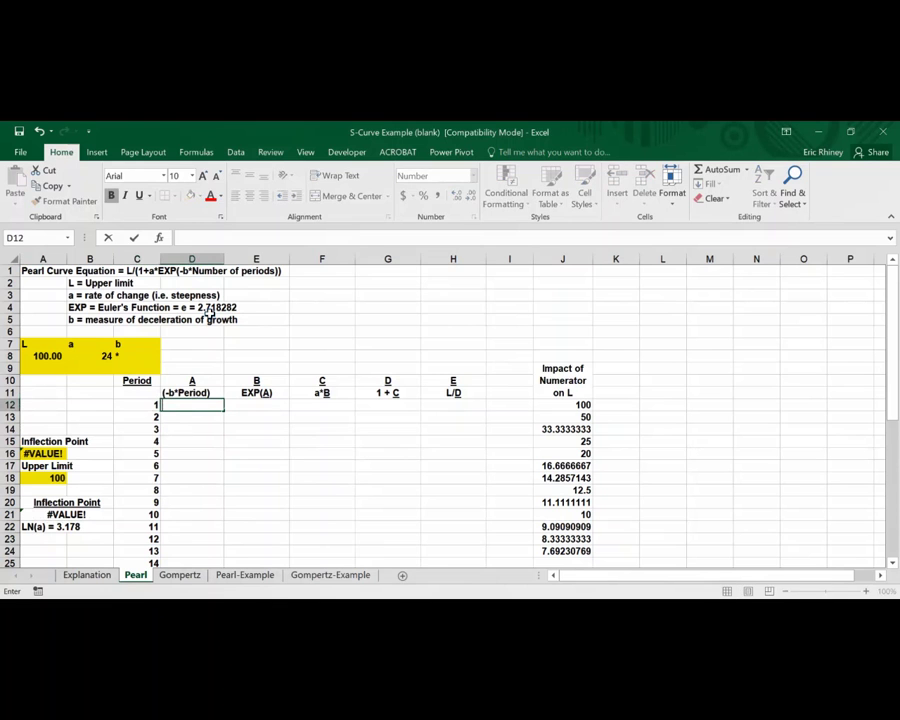
{"action": "type", "text": "="}
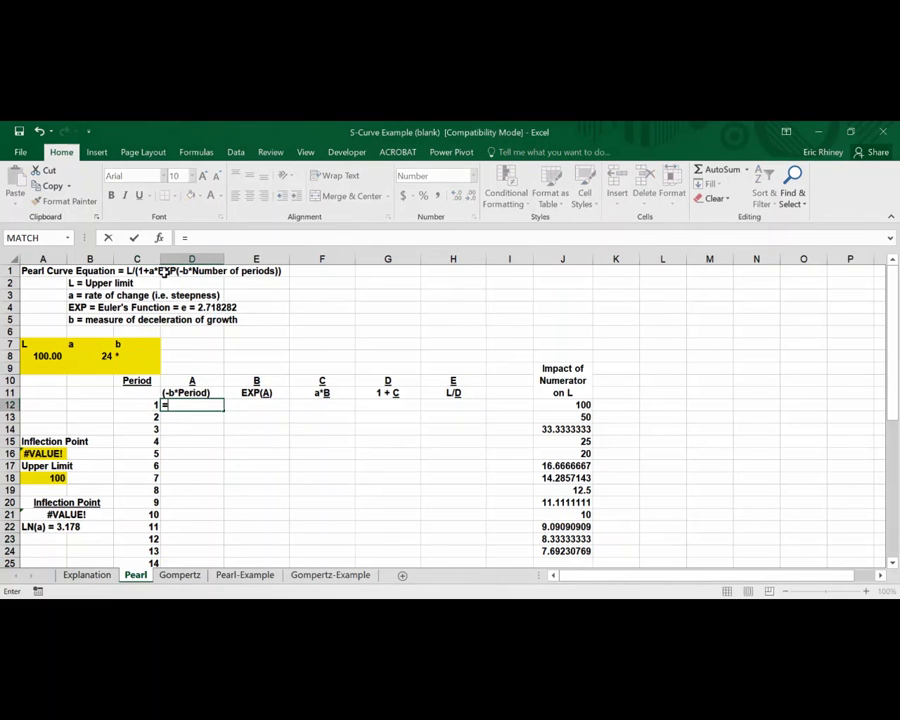
{"action": "type", "text": "("}
{"action": "key", "text": "Escape"}
{"action": "key", "text": "ctrl+z"}
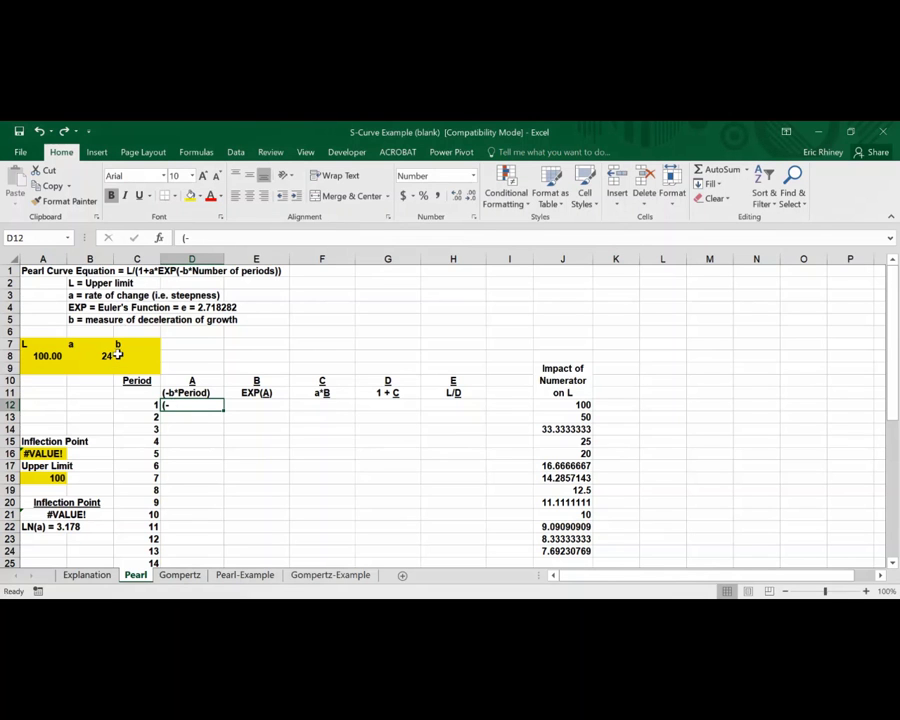
{"action": "key", "text": "ctrl+z"}
- Enter the formula =(-b*C12) in D12, referencing the b parameter and the first period
{"action": "left_click", "coordinate": [177, 408]}
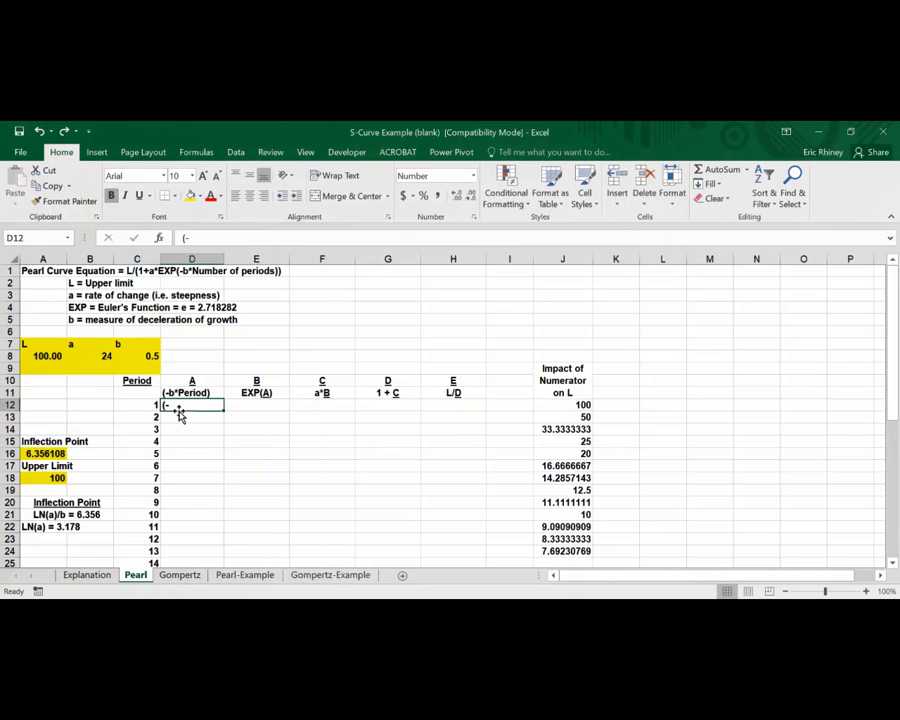
{"action": "type", "text": "="}
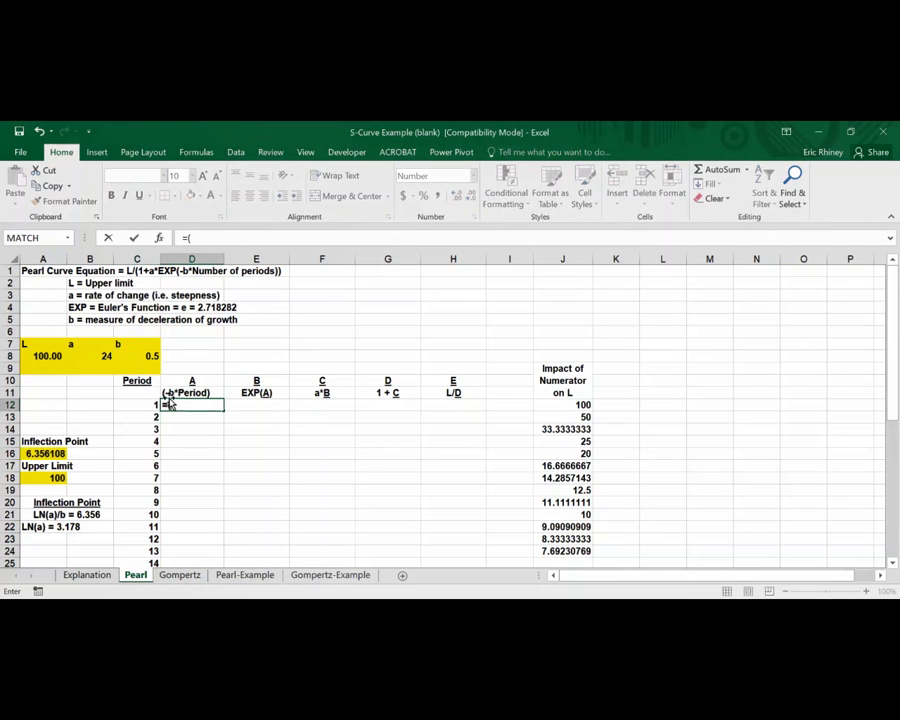
{"action": "type", "text": "(-"}
{"action": "left_click", "coordinate": [152, 355]}
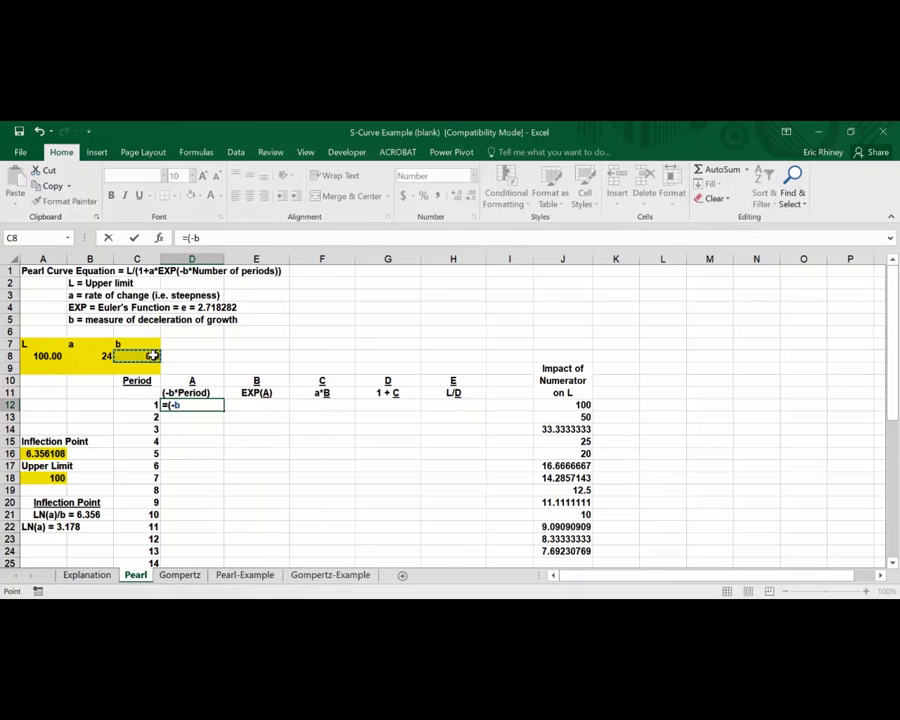
{"action": "type", "text": "*"}
{"action": "left_click", "coordinate": [150, 407]}
{"action": "type", "text": ")"}
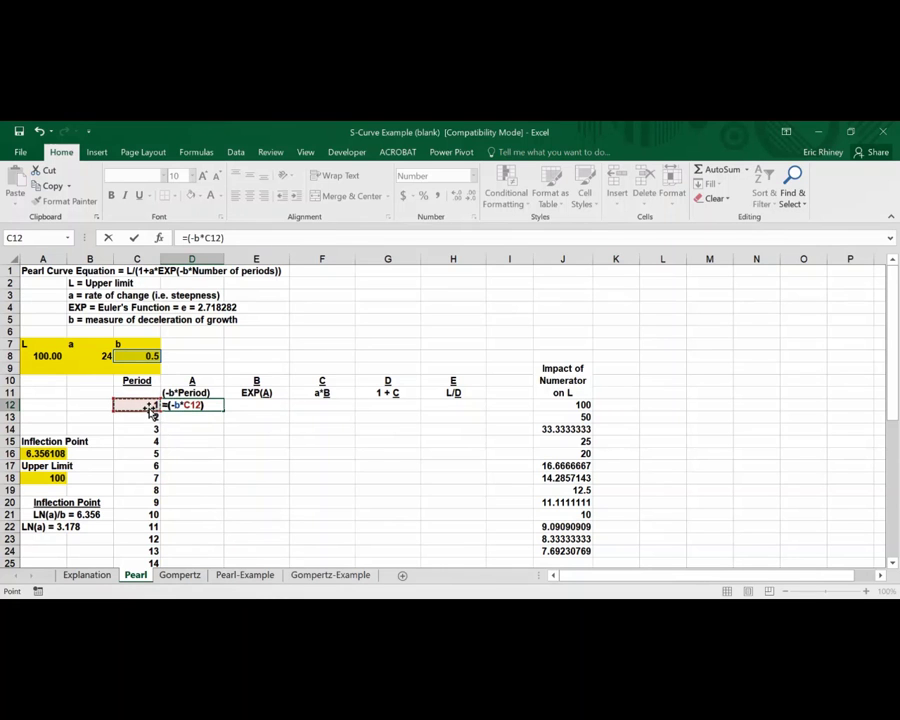
{"action": "key", "text": "Return"}
{"action": "left_click", "coordinate": [165, 397]}
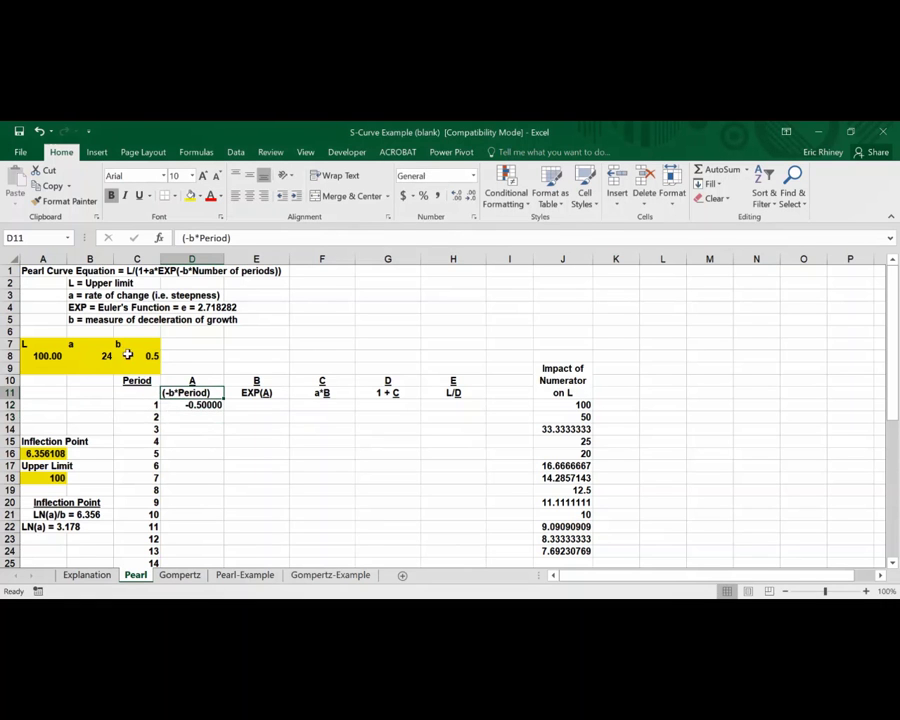
- Fill the D12 formula down the (-b*Period) column through D28
{"action": "left_click", "coordinate": [207, 405]}
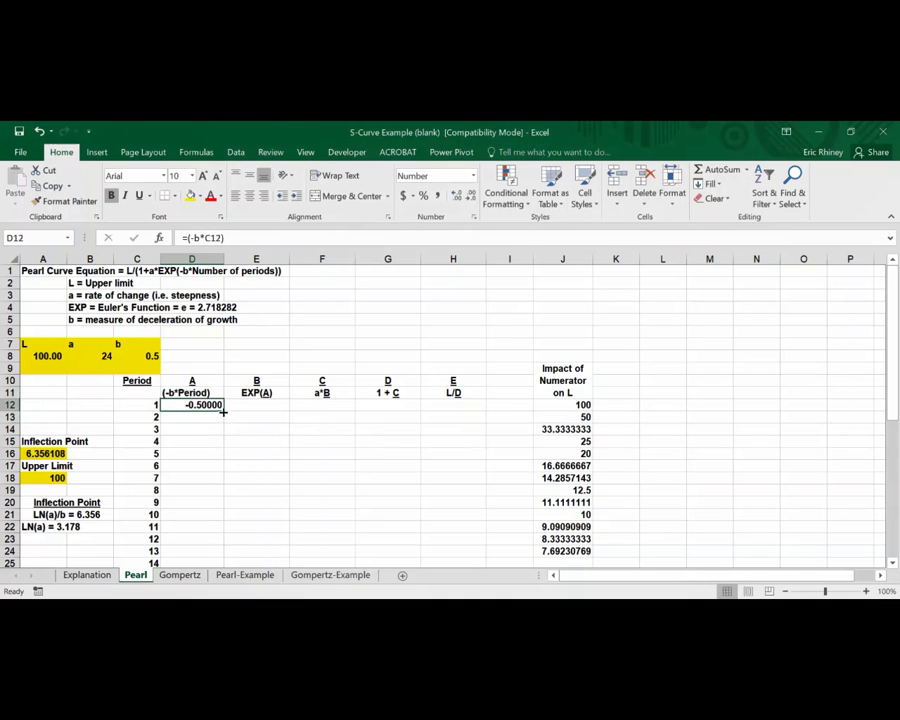
{"action": "left_click_drag", "start_coordinate": [226, 413], "coordinate": [209, 538]}
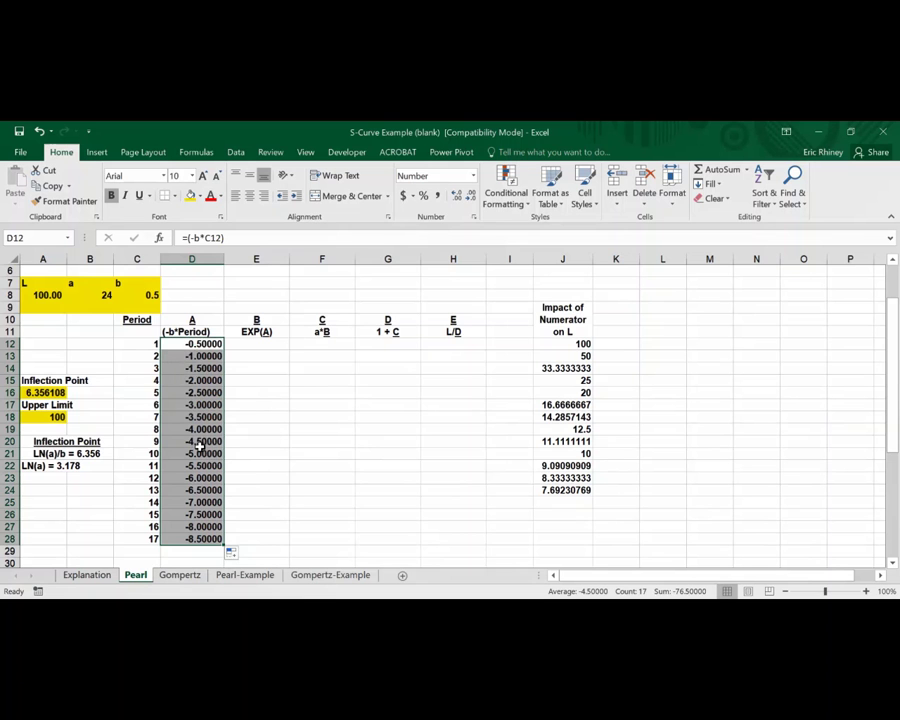
{"action": "scroll", "coordinate": [200, 445], "scroll_direction": "up", "scroll_amount": 2}
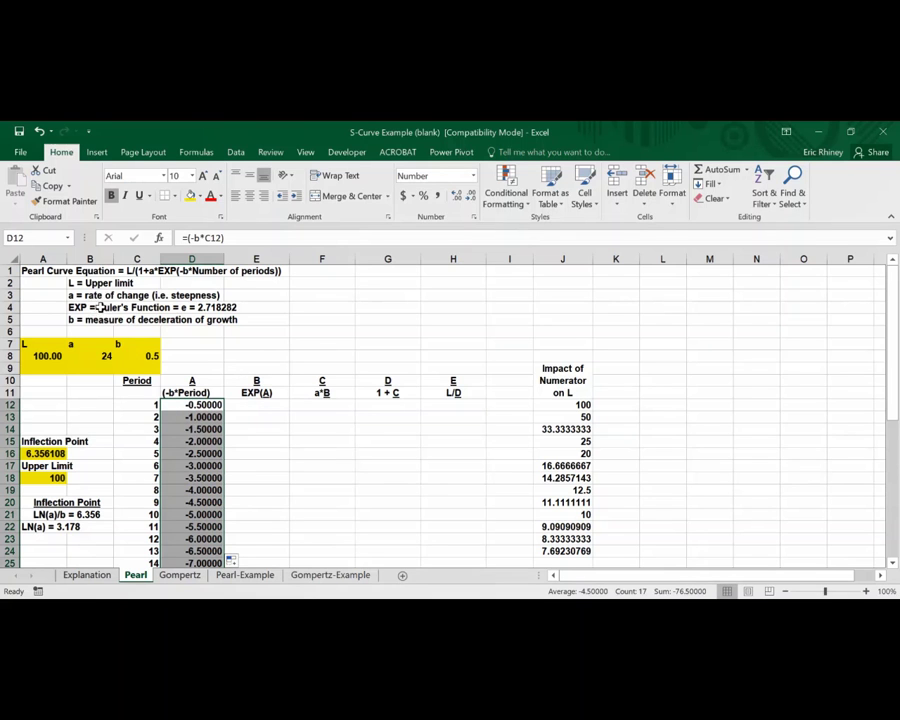
- Check the curves on the Explanation sheet, then enter the formula =EXP(D12) in E12 on the Pearl sheet
{"action": "left_click", "coordinate": [243, 407]}
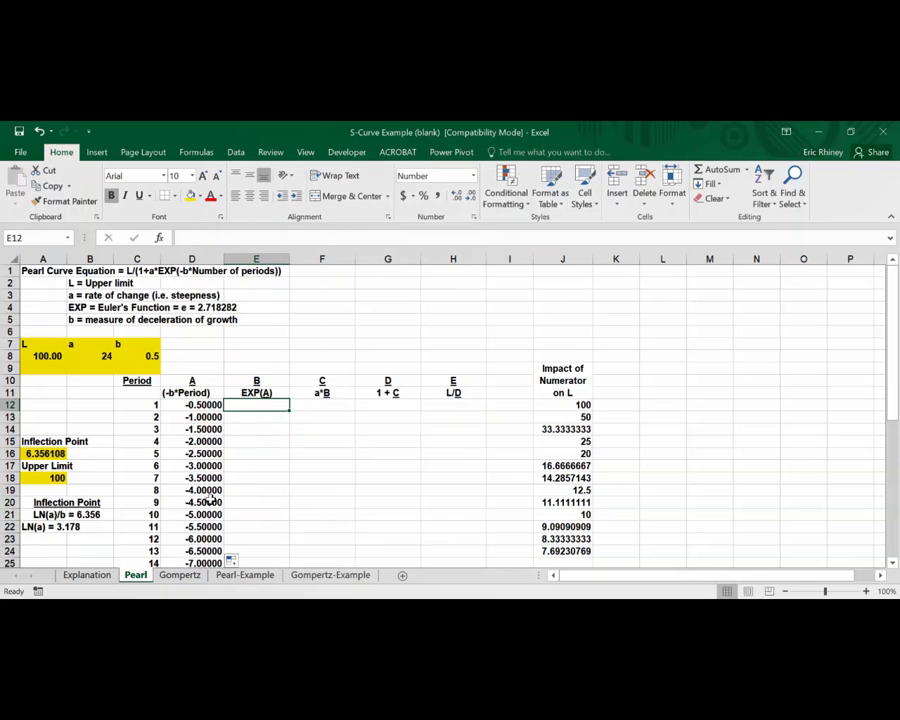
{"action": "left_click", "coordinate": [94, 575]}
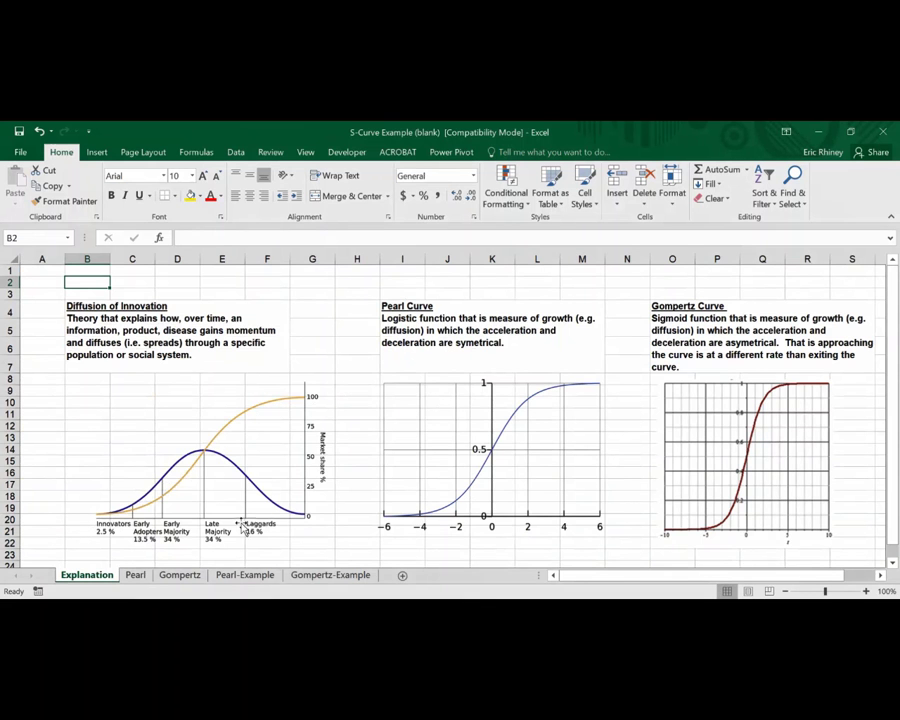
{"action": "left_click", "coordinate": [135, 575]}
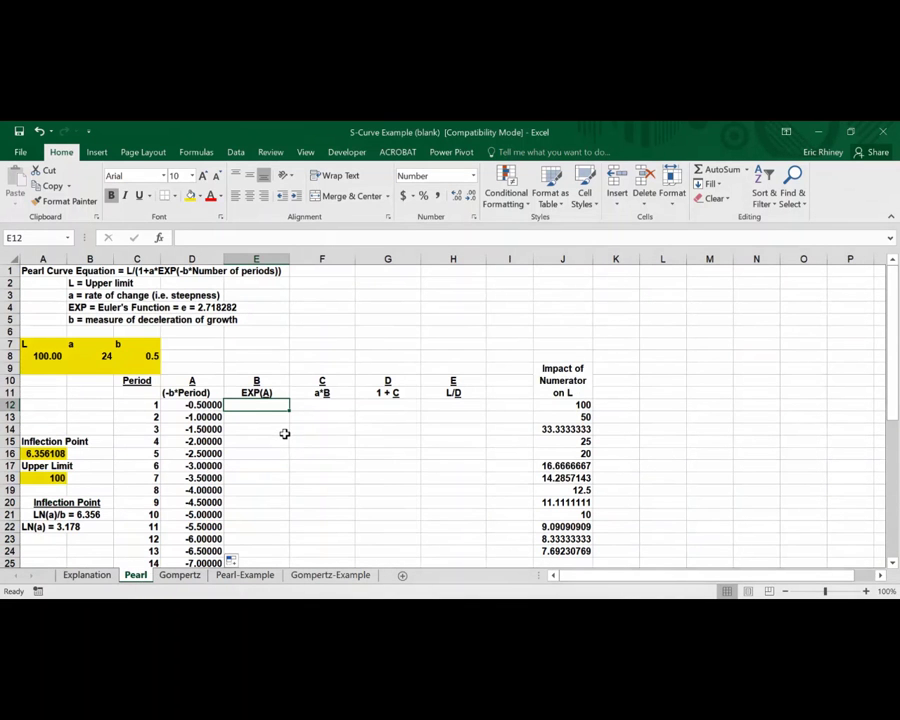
{"action": "type", "text": "="}
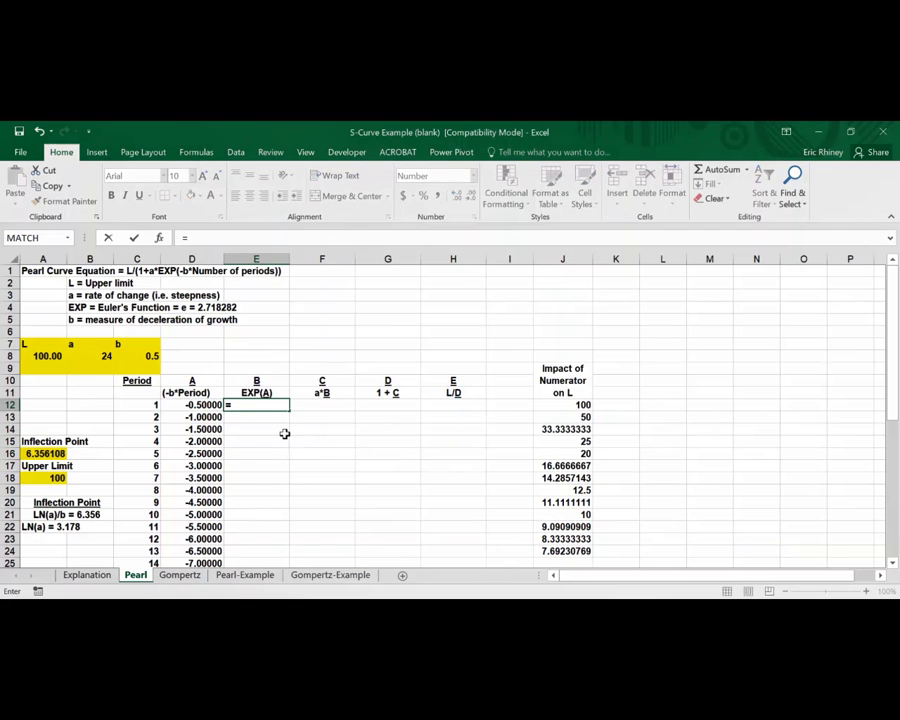
{"action": "type", "text": "EXP"}
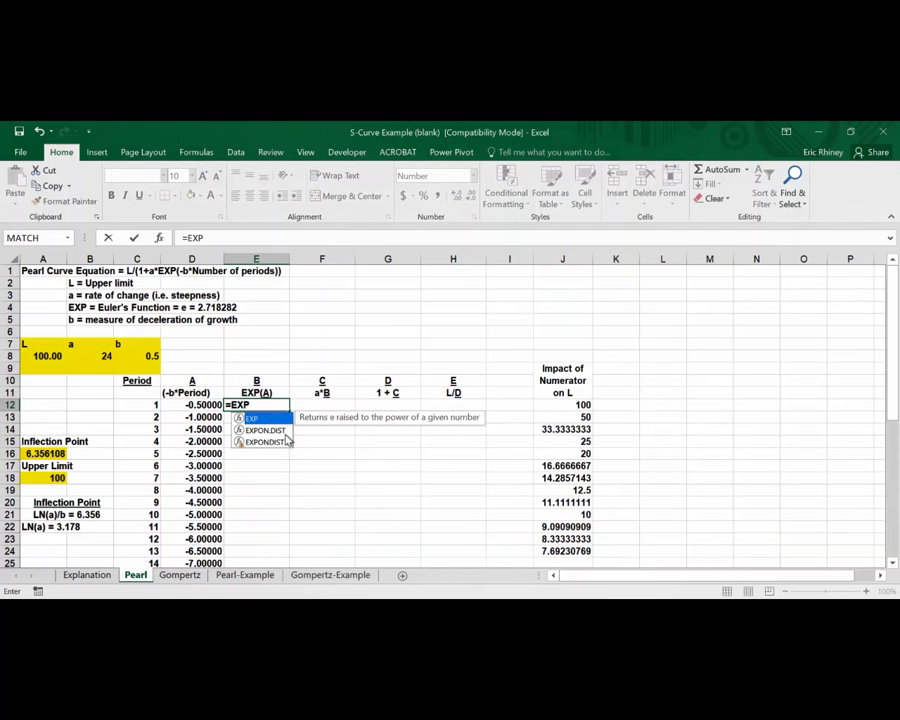
{"action": "type", "text": "("}
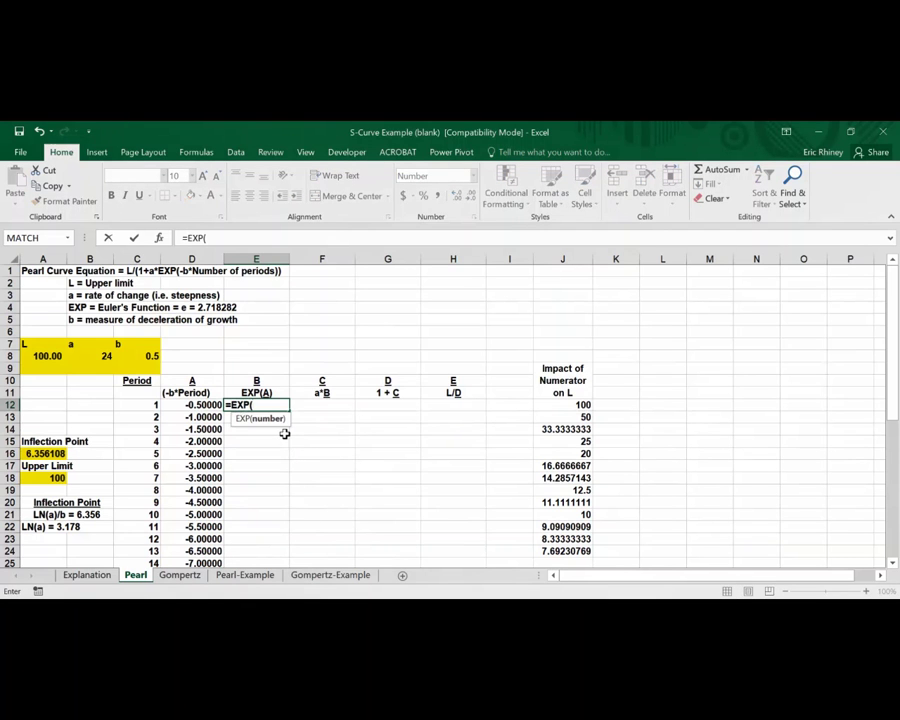
{"action": "left_click", "coordinate": [199, 405]}
{"action": "type", "text": ")"}
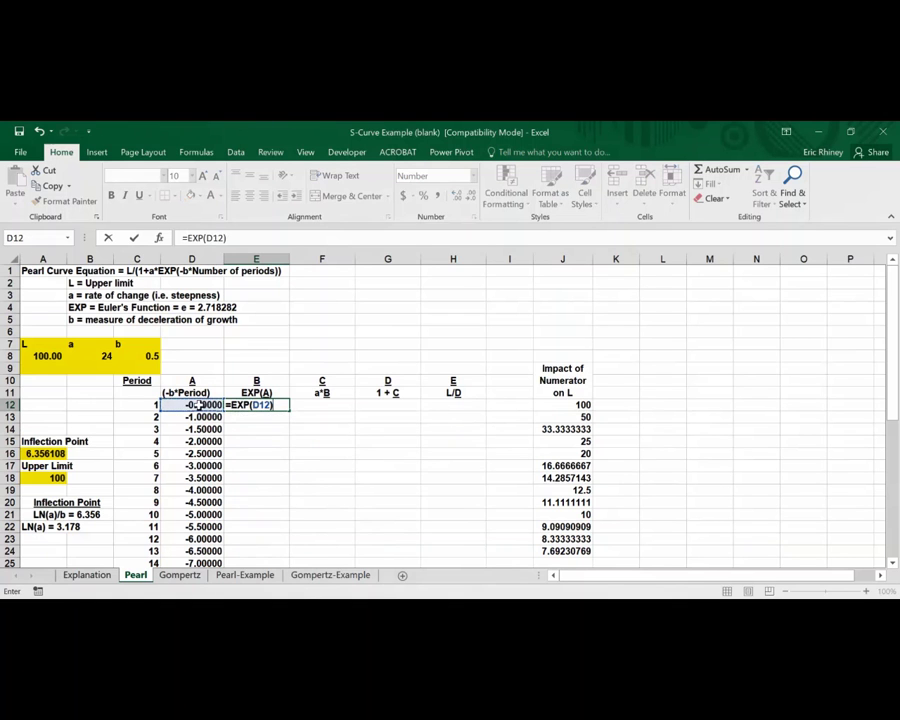
{"action": "key", "text": "Return"}
- Fill the E12 formula down the EXP(A) column through E28 and look over the filled values
{"action": "left_click", "coordinate": [274, 405]}
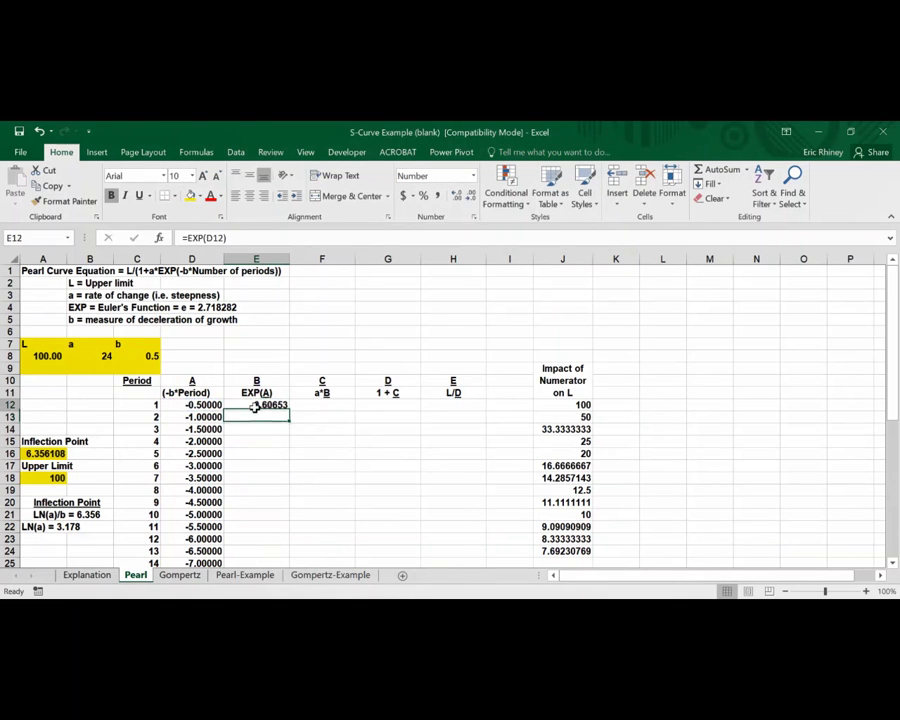
{"action": "left_click_drag", "start_coordinate": [289, 411], "coordinate": [258, 537]}
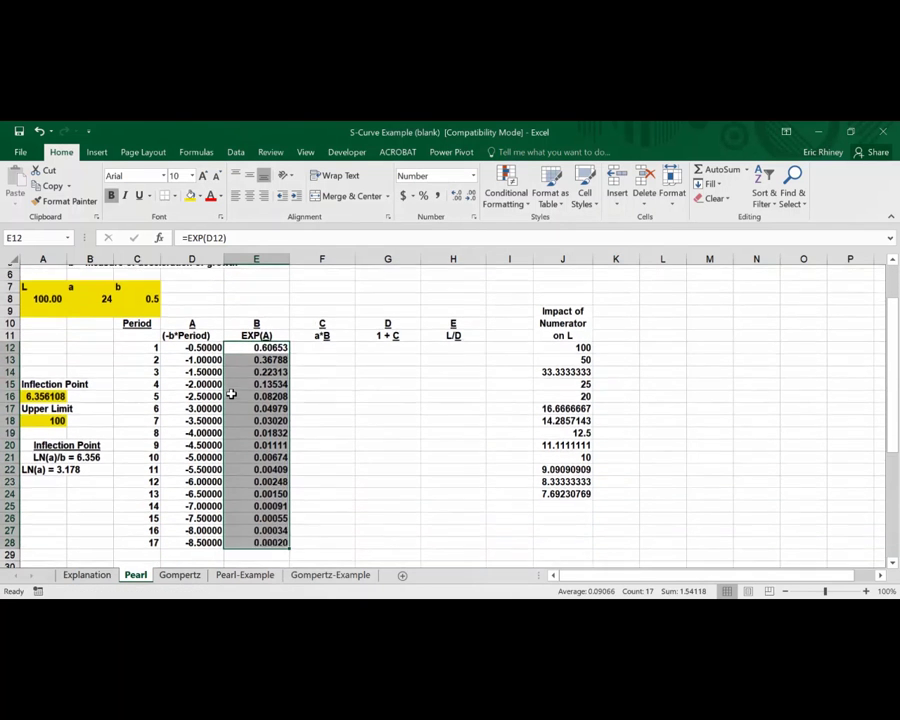
{"action": "scroll", "coordinate": [232, 396], "scroll_direction": "up", "scroll_amount": 2}
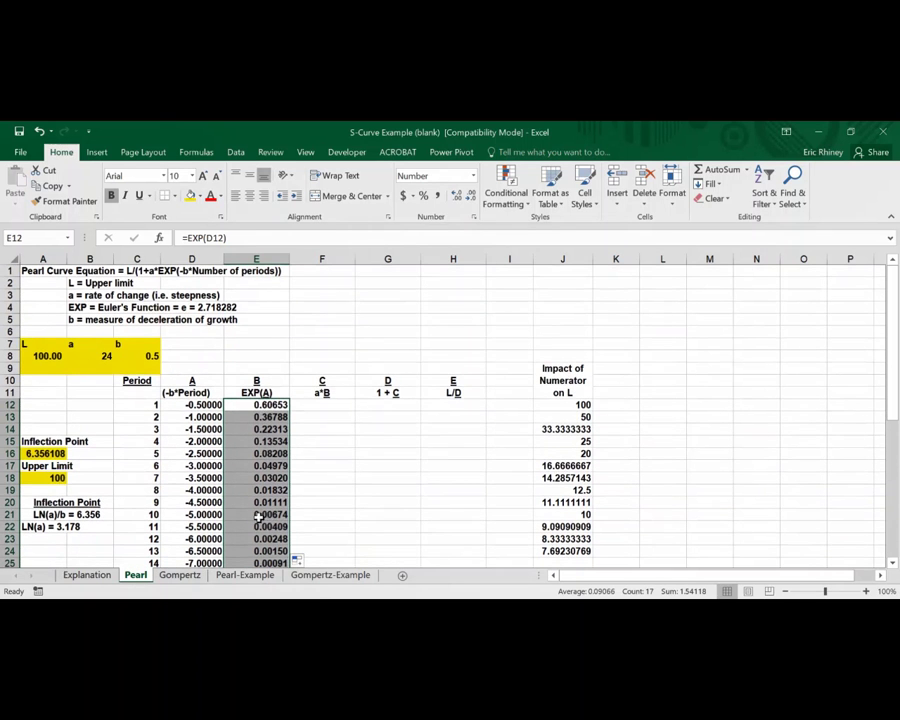
{"action": "scroll", "coordinate": [257, 528], "scroll_direction": "down", "scroll_amount": 1}
{"action": "scroll", "coordinate": [257, 530], "scroll_direction": "down", "scroll_amount": 1}
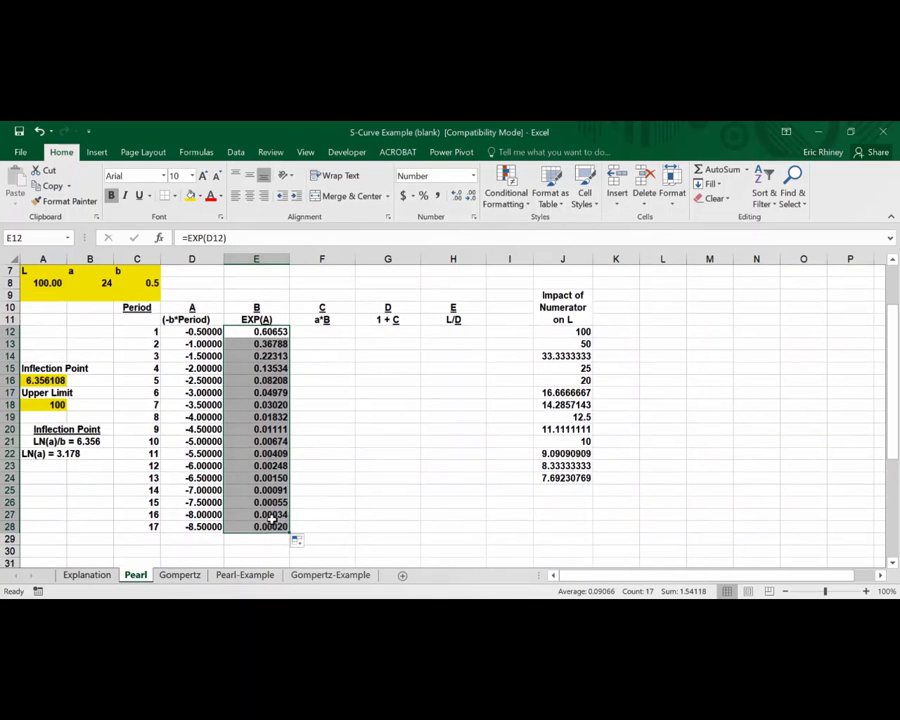
{"action": "scroll", "coordinate": [272, 522], "scroll_direction": "up", "scroll_amount": 2}
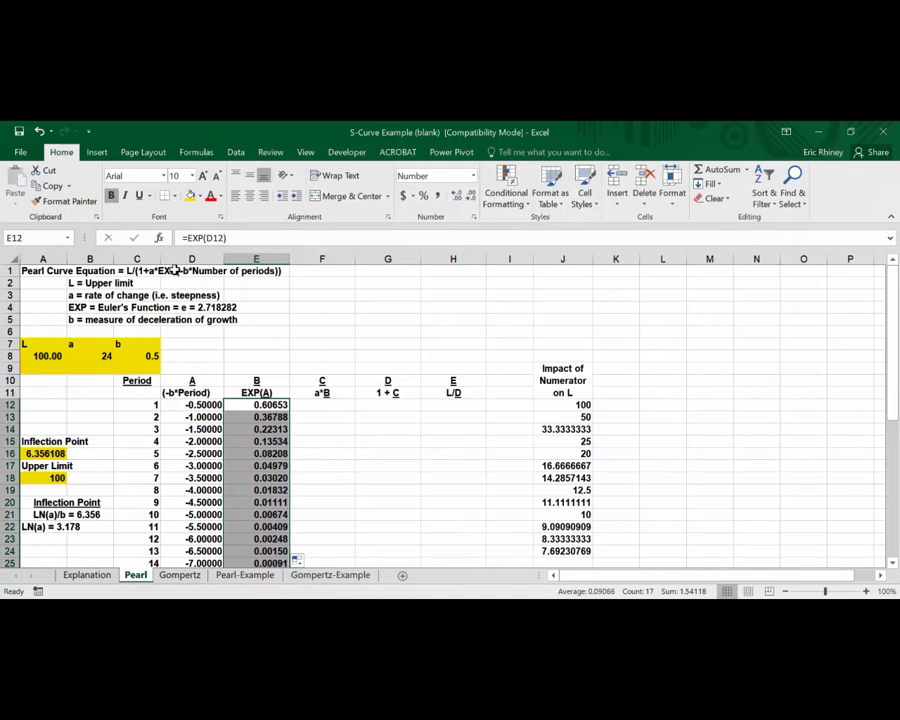
{"action": "scroll", "coordinate": [259, 430], "scroll_direction": "down", "scroll_amount": 3}
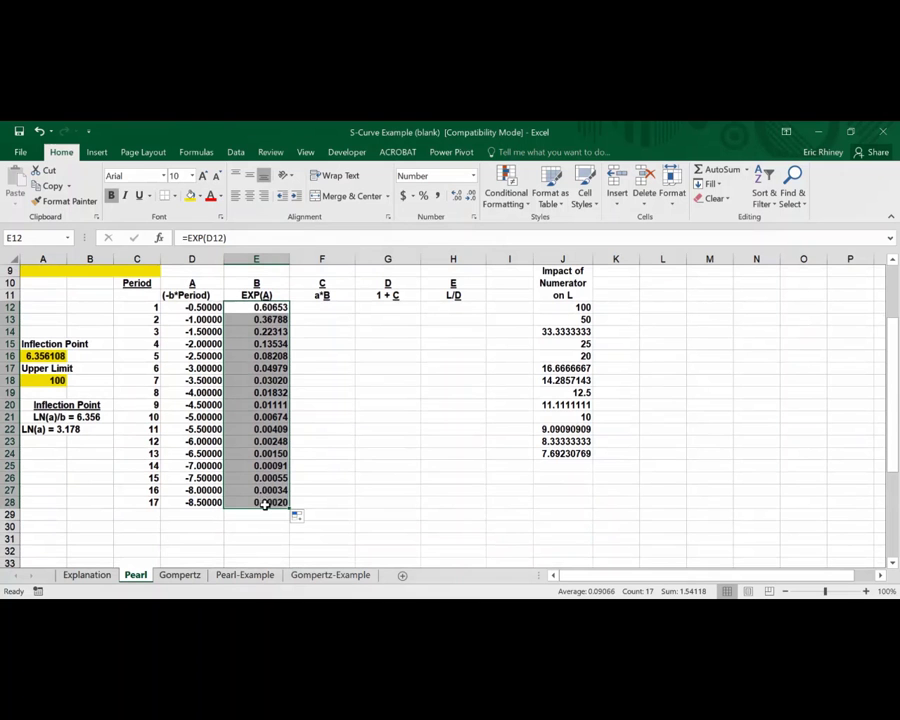
{"action": "scroll", "coordinate": [283, 382], "scroll_direction": "up", "scroll_amount": 2}
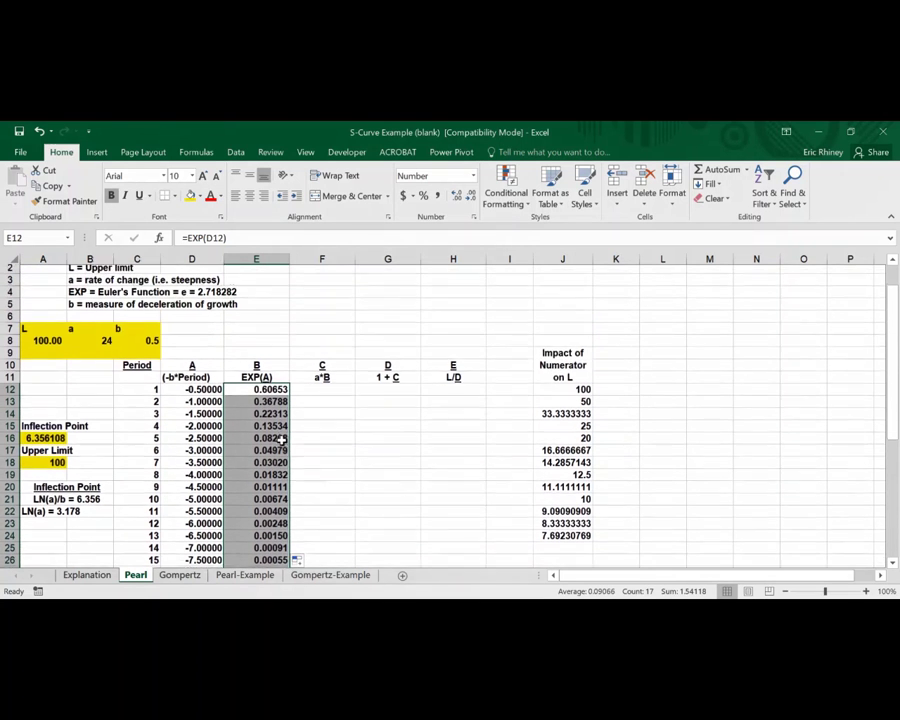
- Enter the formula =a*E12 in F12, multiplying the a parameter by the first EXP(A) value
{"action": "left_click", "coordinate": [316, 398]}
{"action": "scroll", "coordinate": [156, 381], "scroll_direction": "up", "scroll_amount": 1}
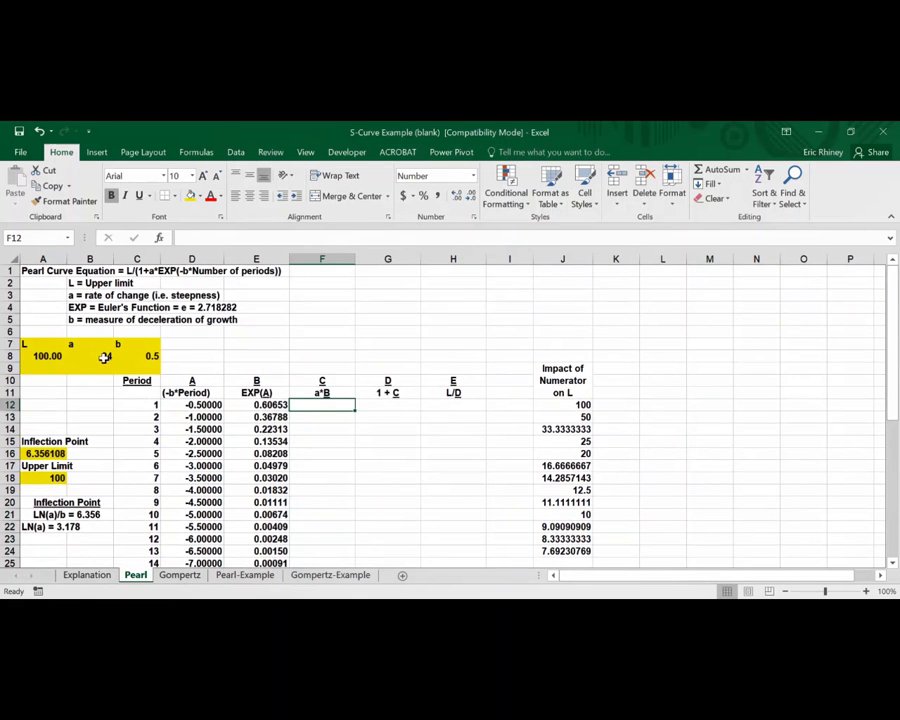
{"action": "type", "text": "="}
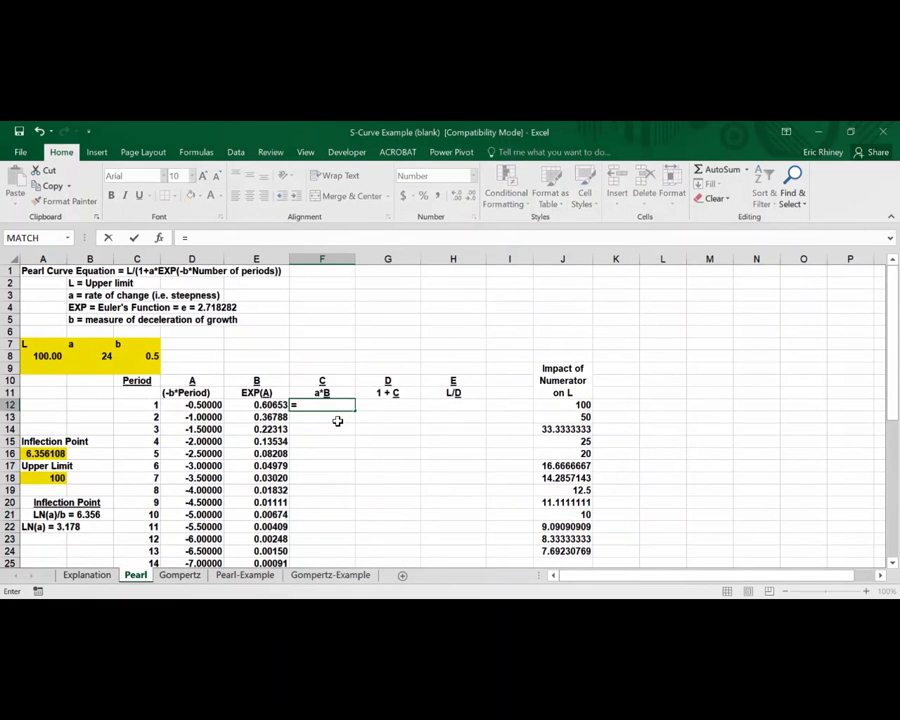
{"action": "left_click", "coordinate": [106, 355]}
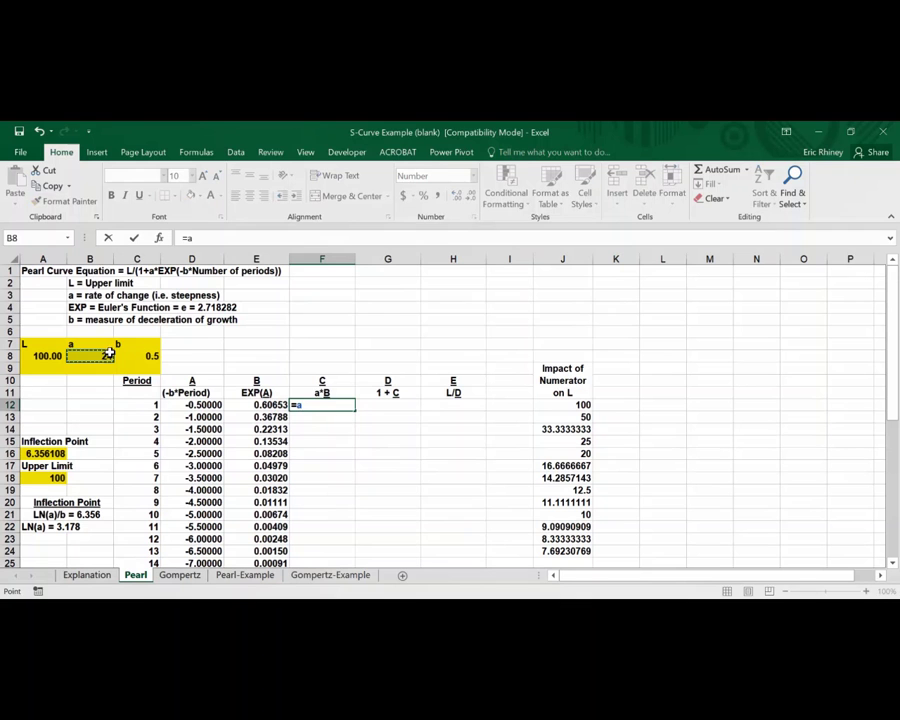
{"action": "type", "text": "*"}
{"action": "left_click", "coordinate": [239, 404]}
{"action": "key", "text": "Return"}
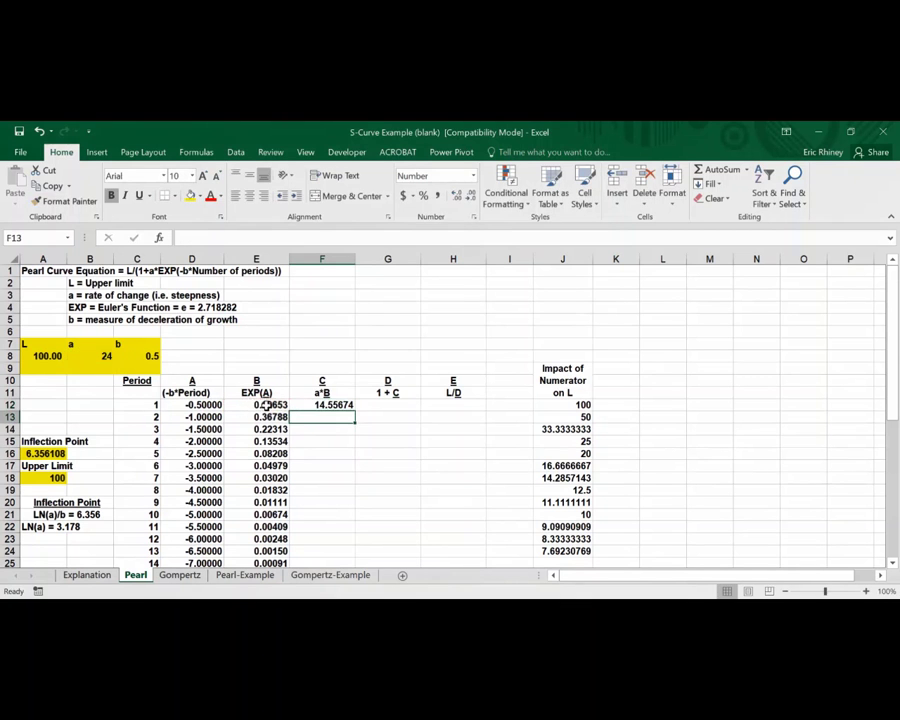
- Fill the F12 formula down the a*B column through F28
{"action": "left_click", "coordinate": [310, 405]}
{"action": "left_click_drag", "start_coordinate": [354, 413], "coordinate": [335, 549]}
{"action": "scroll", "coordinate": [322, 416], "scroll_direction": "up", "scroll_amount": 1}
{"action": "scroll", "coordinate": [316, 426], "scroll_direction": "down", "scroll_amount": 1}
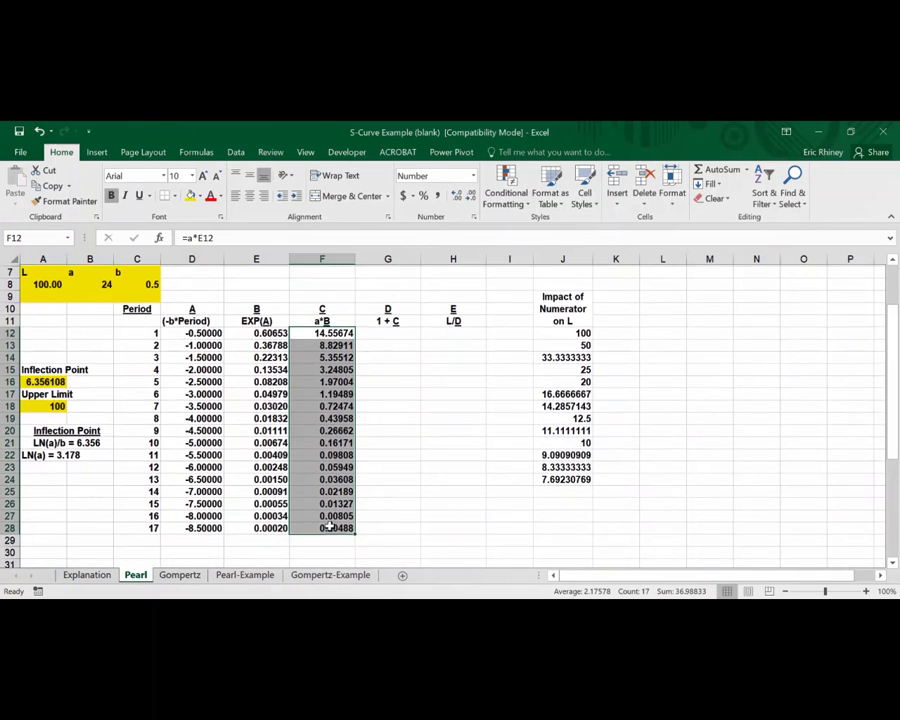
{"action": "scroll", "coordinate": [323, 525], "scroll_direction": "up", "scroll_amount": 2}
- Enter the formula =1+F12 in G12 for the first period
{"action": "left_click", "coordinate": [384, 408]}
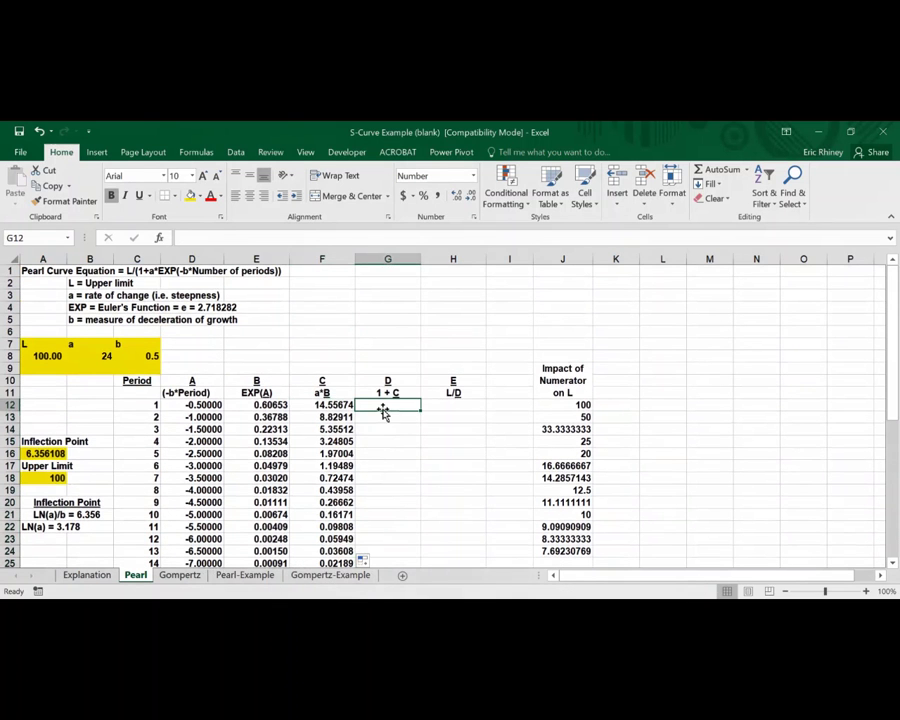
{"action": "type", "text": "1"}
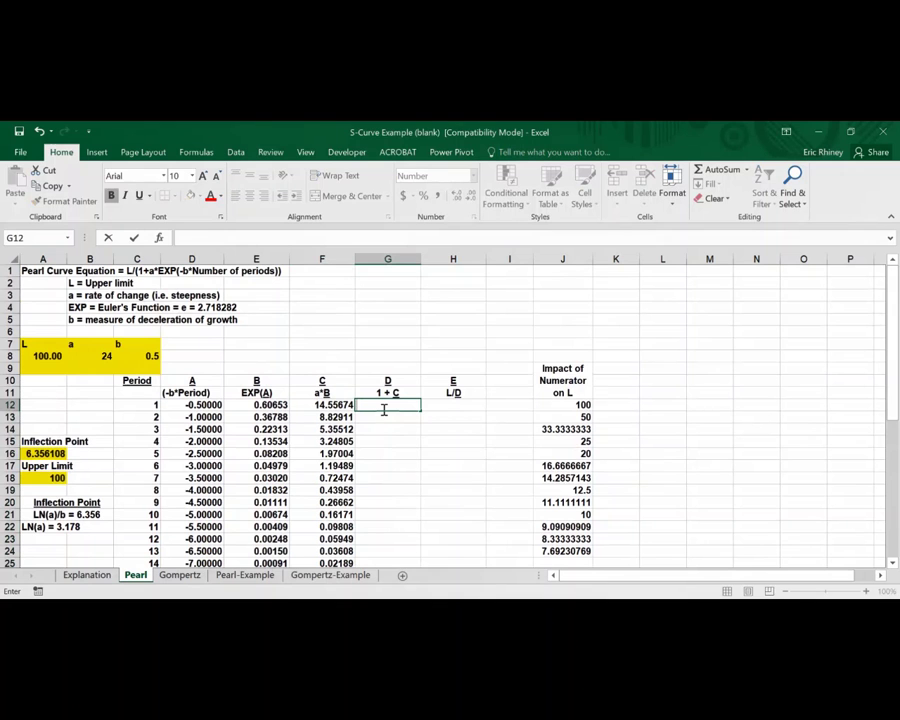
{"action": "type", "text": "=1+"}
{"action": "left_click", "coordinate": [324, 404]}
{"action": "key", "text": "Return"}
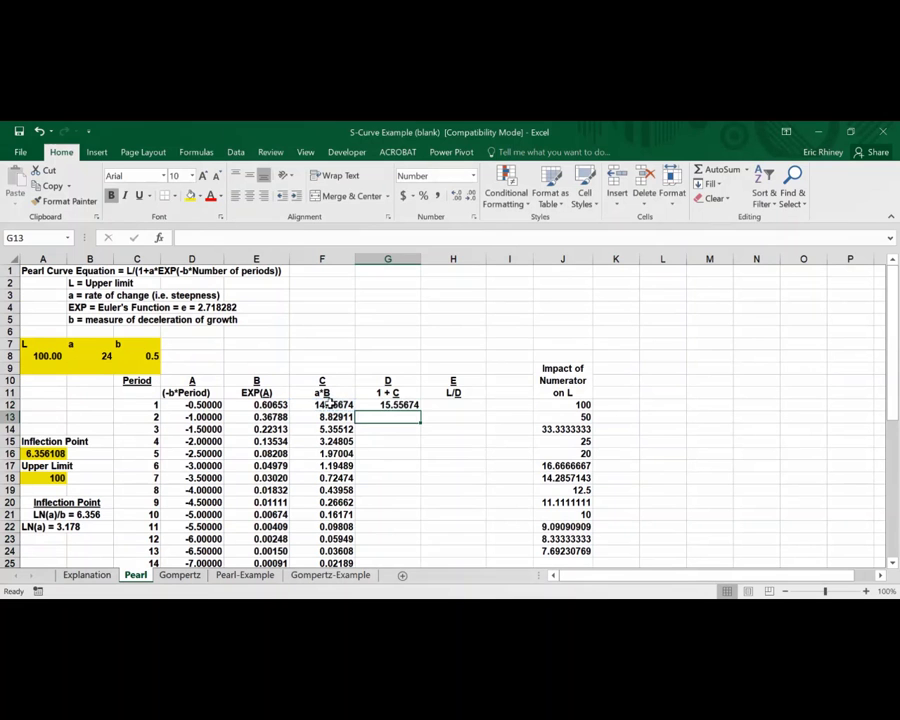
- Fill the G12 formula down the 1 + C column through G28
{"action": "left_click", "coordinate": [417, 405]}
{"action": "left_click_drag", "start_coordinate": [421, 411], "coordinate": [397, 550]}
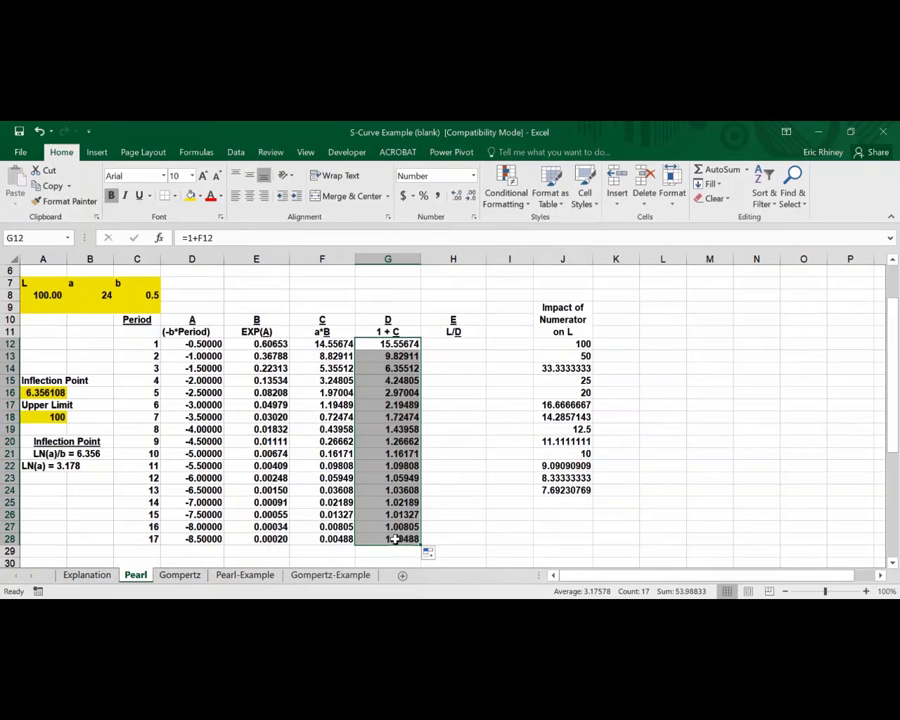
{"action": "scroll", "coordinate": [300, 388], "scroll_direction": "up", "scroll_amount": 2}
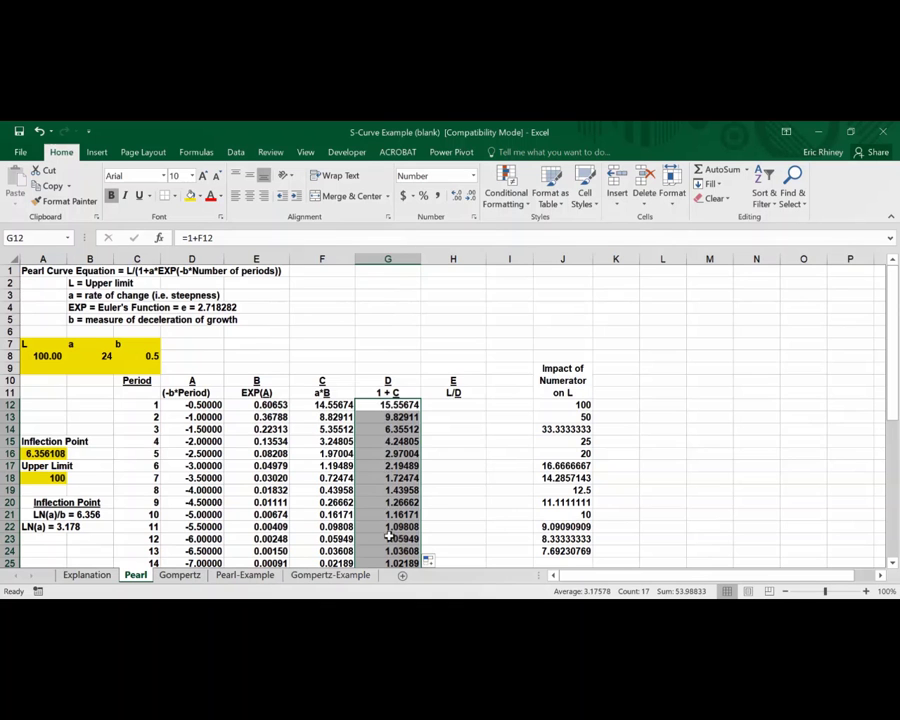
{"action": "scroll", "coordinate": [389, 537], "scroll_direction": "down", "scroll_amount": 1}
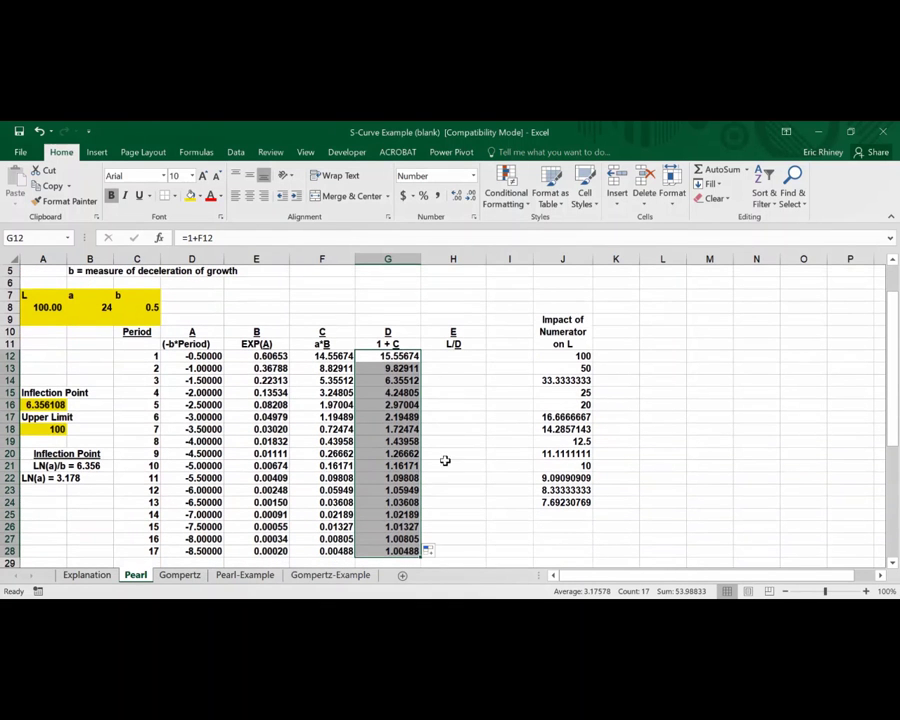
- Enter the formula =L/G12 in H12 and fill it down the L/D column through H28
{"action": "key", "text": "Right"}
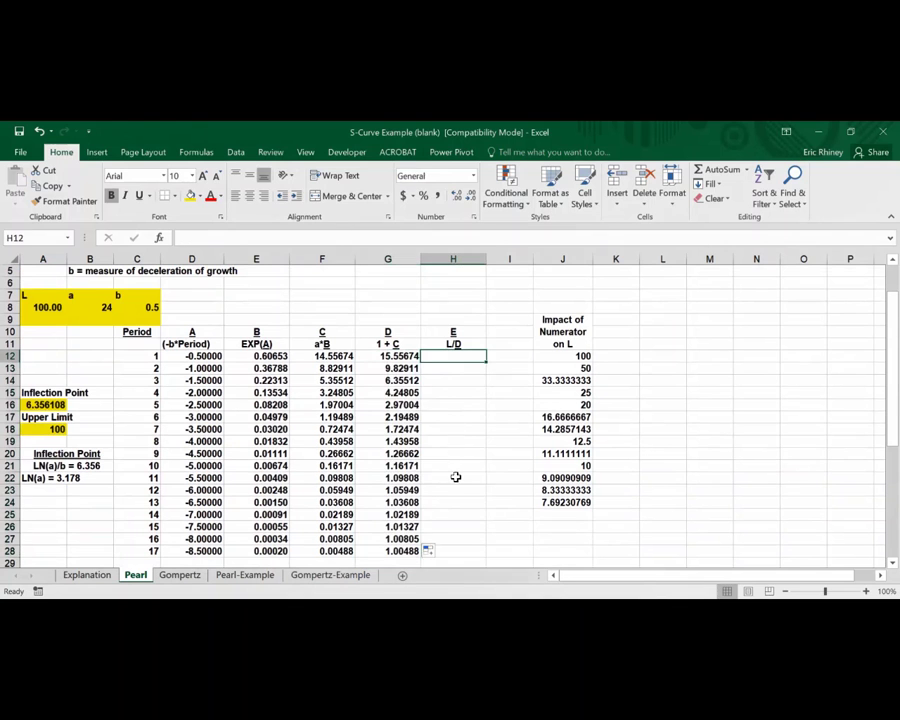
{"action": "type", "text": "="}
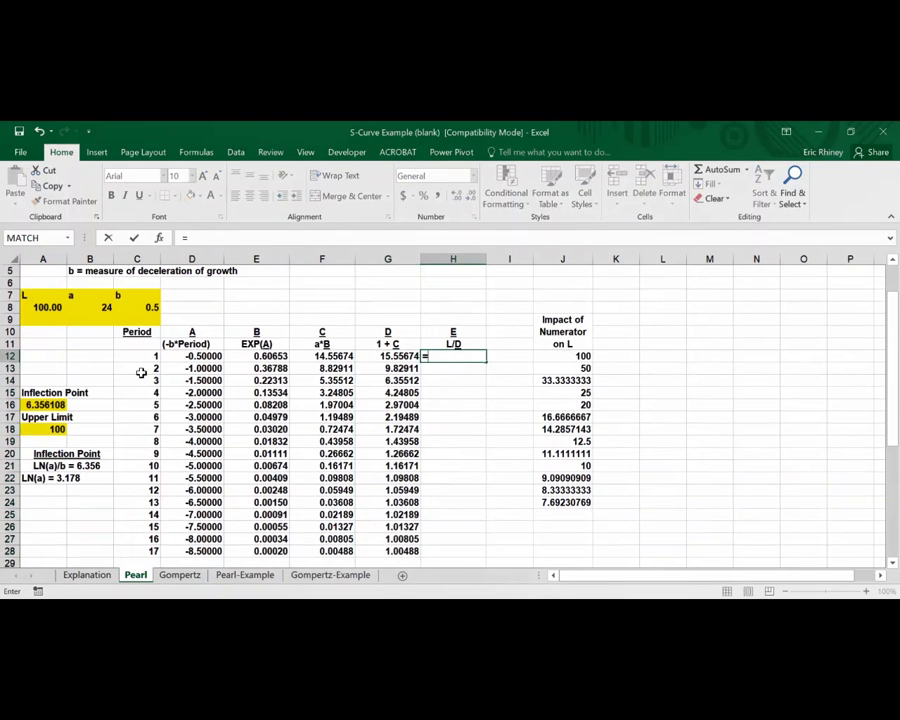
{"action": "left_click", "coordinate": [52, 307]}
{"action": "type", "text": "/"}
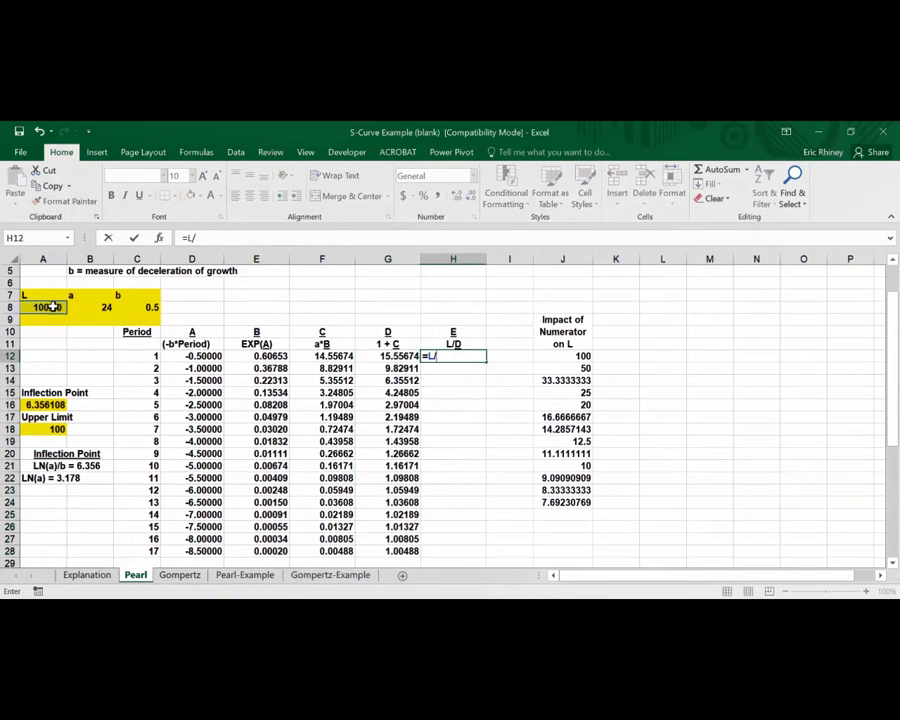
{"action": "left_click", "coordinate": [375, 355]}
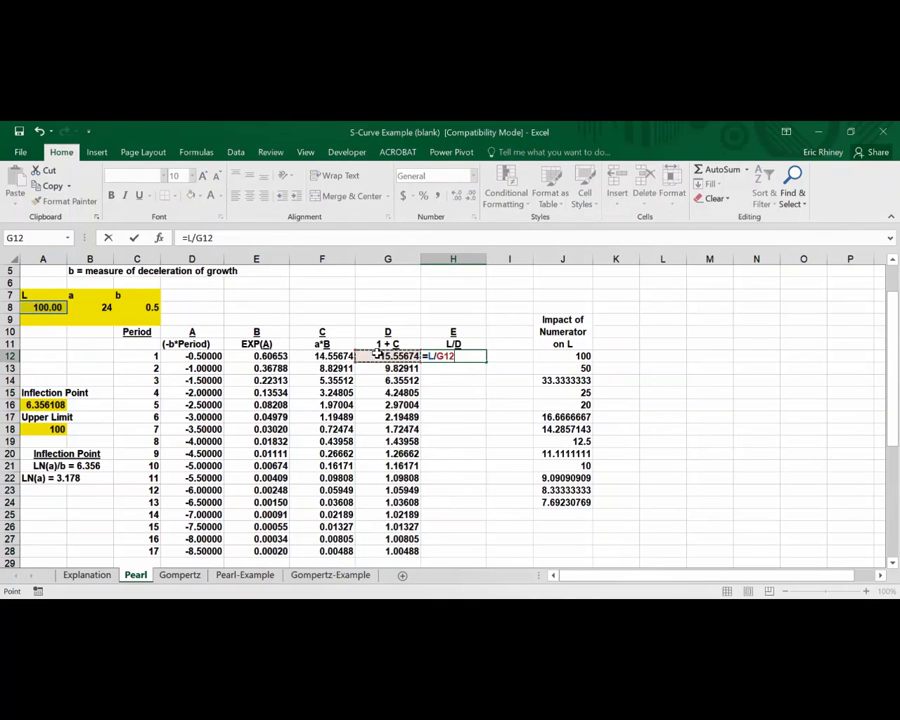
{"action": "key", "text": "Return"}
{"action": "key", "text": "Up"}
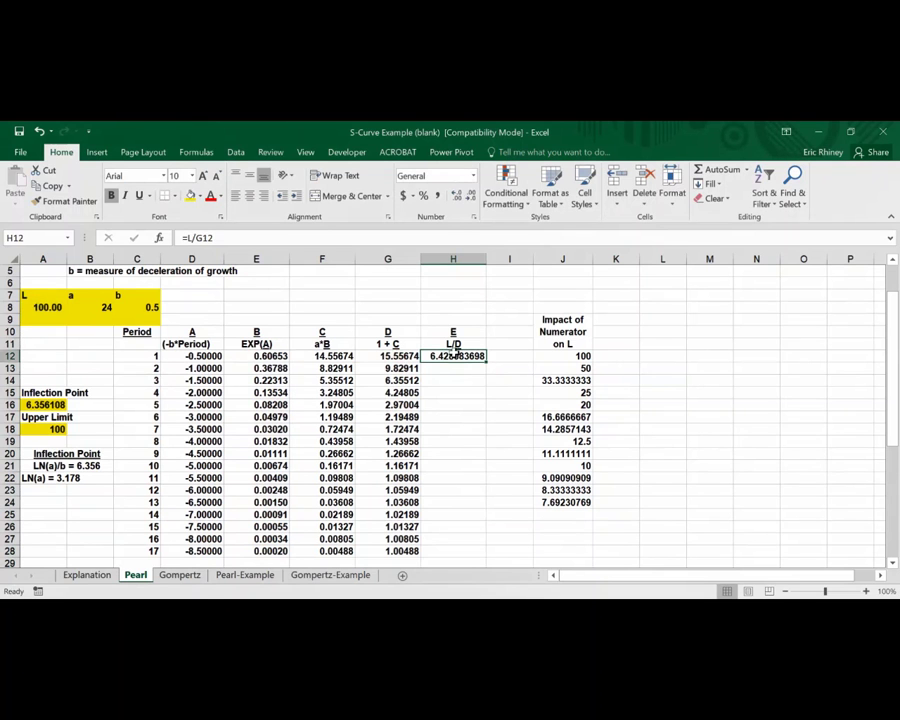
{"action": "left_click_drag", "start_coordinate": [487, 359], "coordinate": [488, 556]}
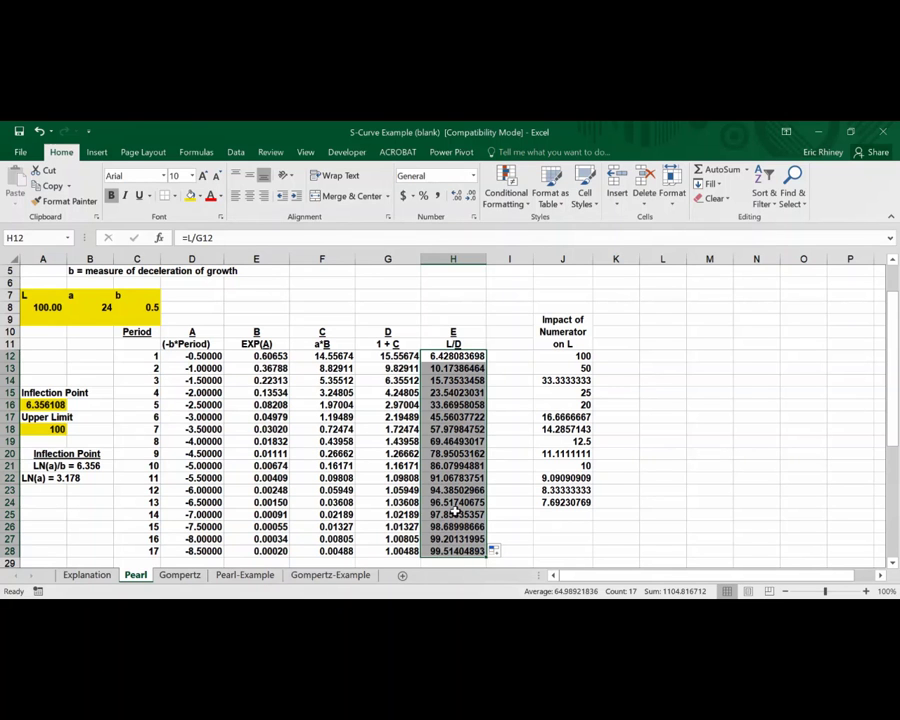
{"action": "scroll", "coordinate": [386, 346], "scroll_direction": "up", "scroll_amount": 2}
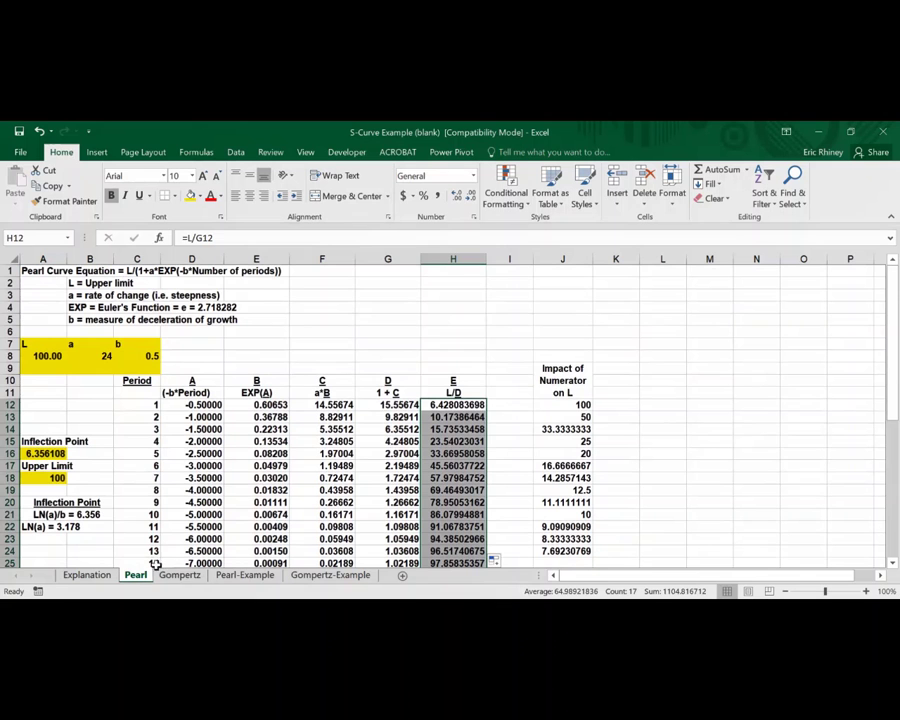
- On the Pearl-Example sheet, clear the Forecast and Squared Error values in D8:E27
{"action": "left_click", "coordinate": [220, 577]}
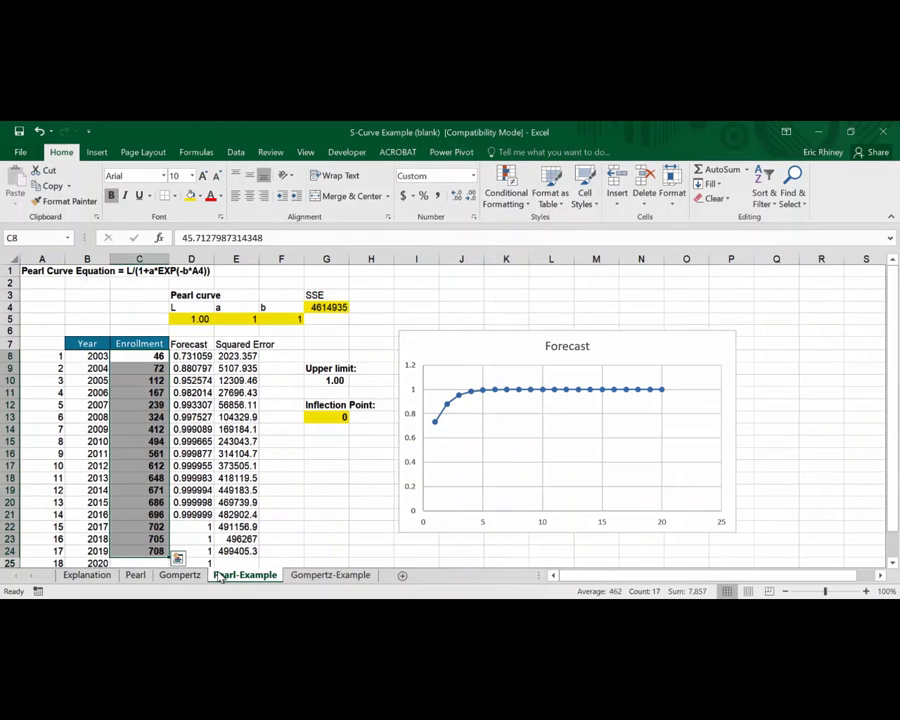
{"action": "left_click", "coordinate": [405, 359]}
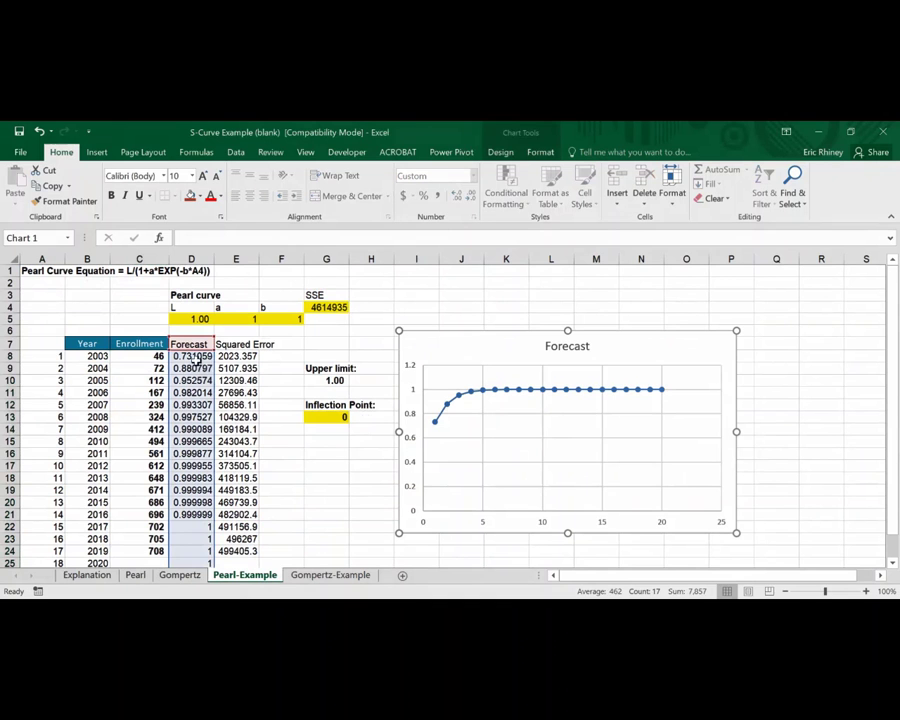
{"action": "left_click_drag", "start_coordinate": [193, 360], "coordinate": [237, 566]}
{"action": "key", "text": "Delete"}
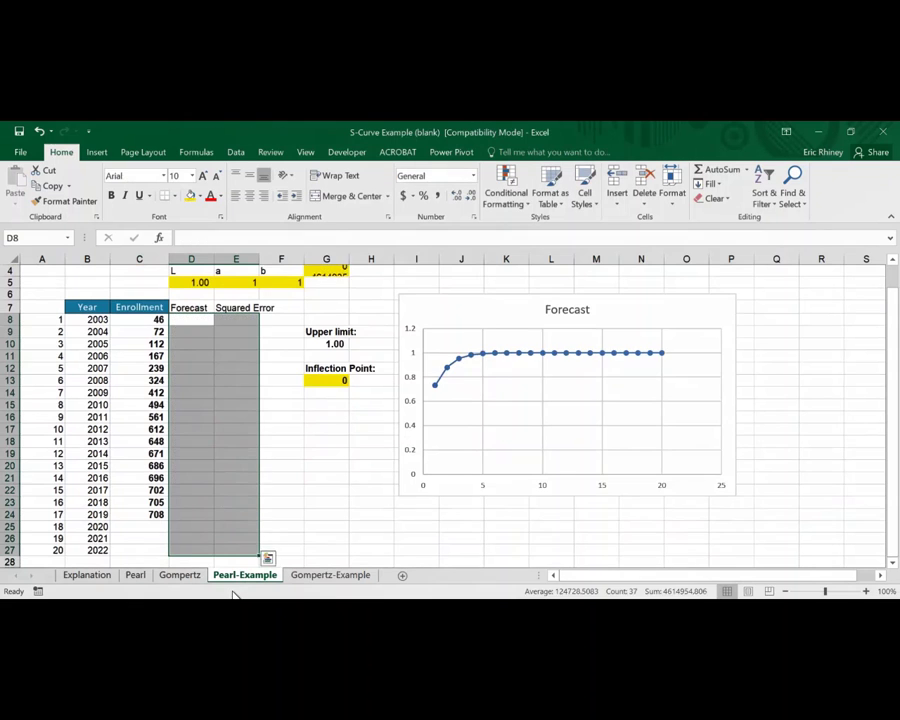
{"action": "scroll", "coordinate": [183, 399], "scroll_direction": "up", "scroll_amount": 1}
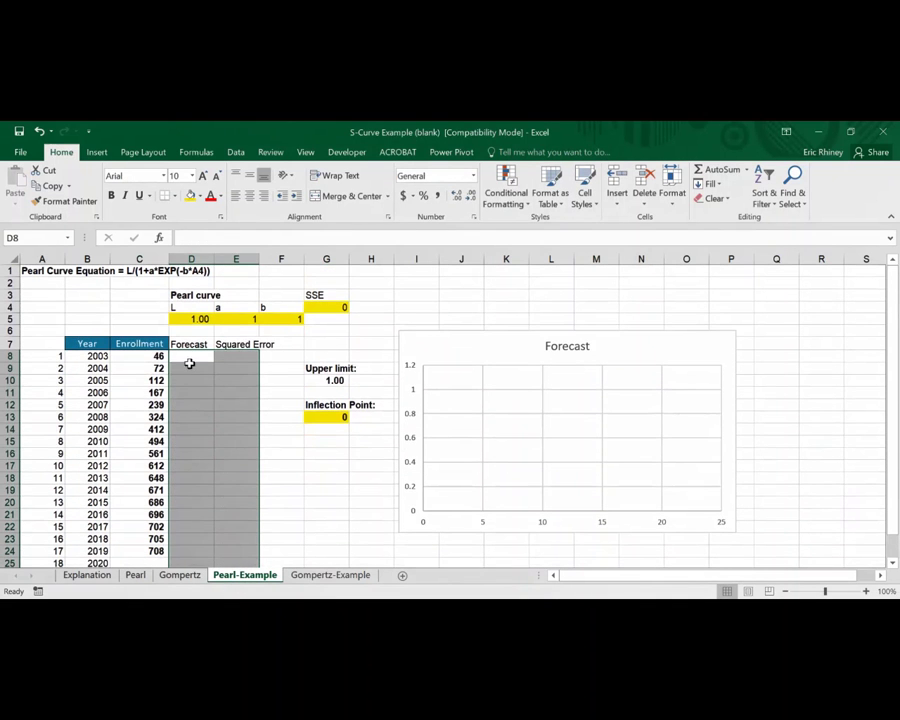
{"action": "left_click", "coordinate": [190, 356]}
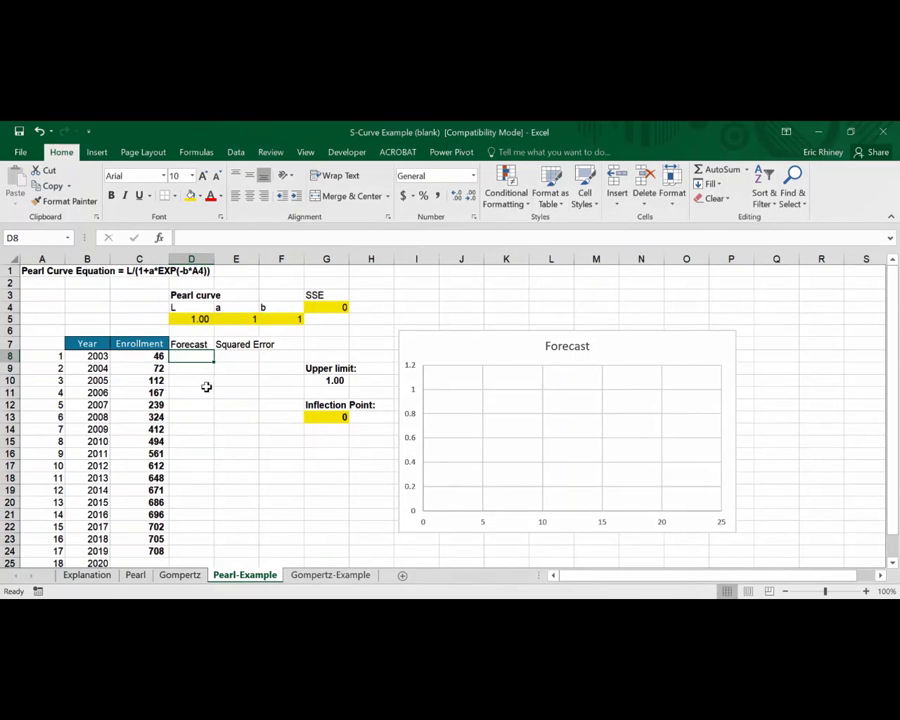
{"action": "type", "text": "="}
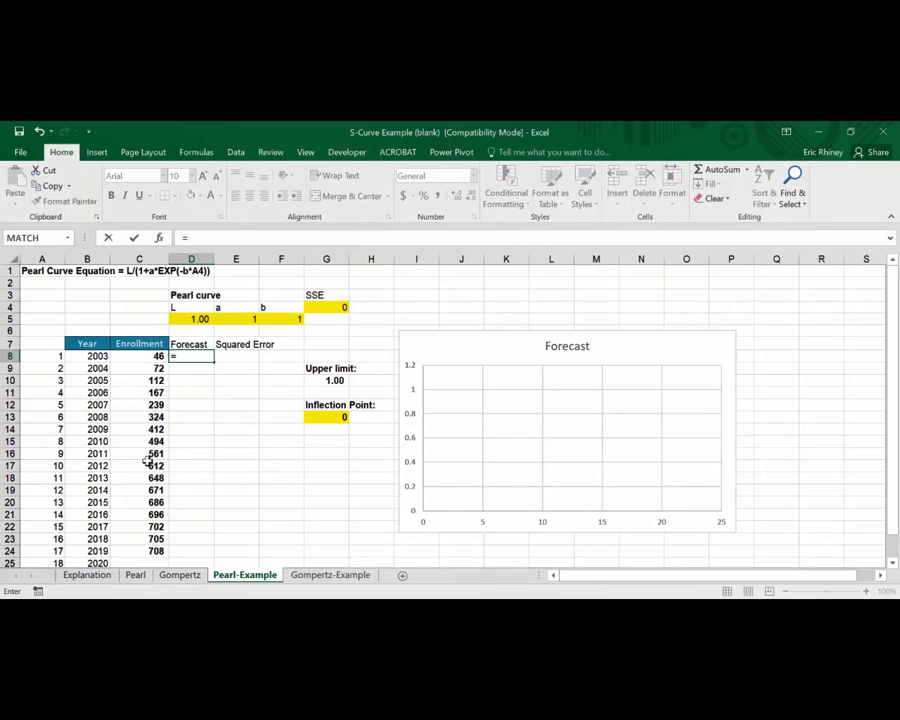
{"action": "scroll", "coordinate": [148, 462], "scroll_direction": "down", "scroll_amount": 1}
{"action": "key", "text": "BackSpace"}
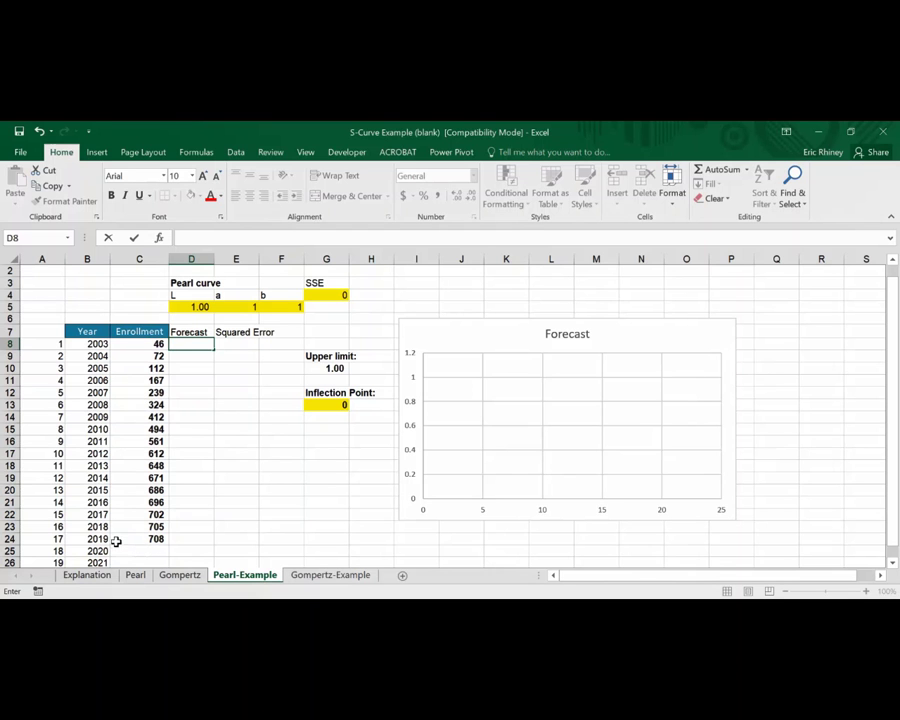
{"action": "scroll", "coordinate": [115, 545], "scroll_direction": "down", "scroll_amount": 2}
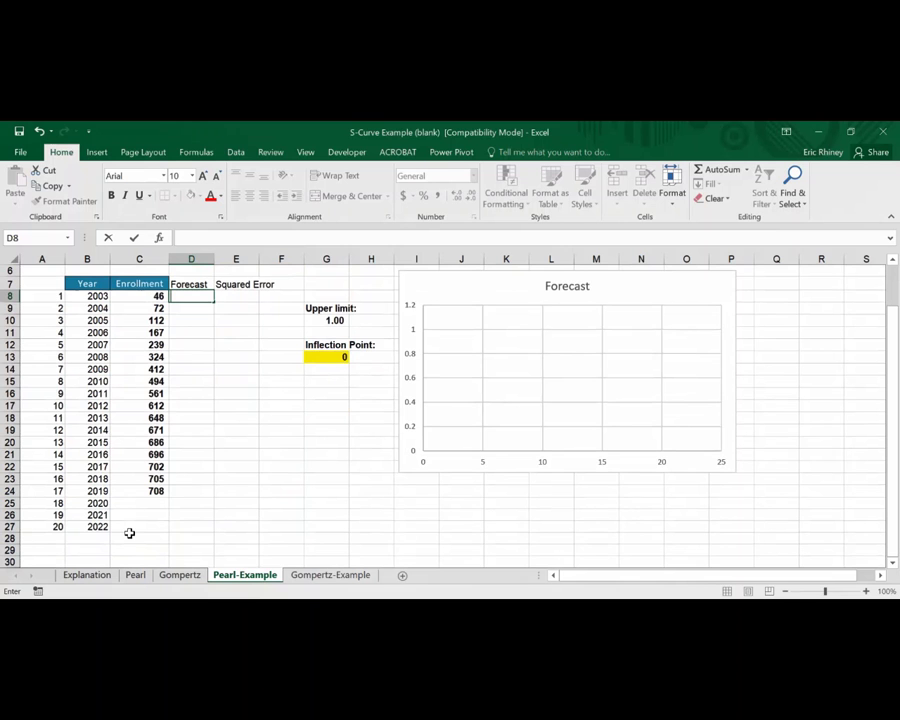
{"action": "scroll", "coordinate": [131, 428], "scroll_direction": "up", "scroll_amount": 2}
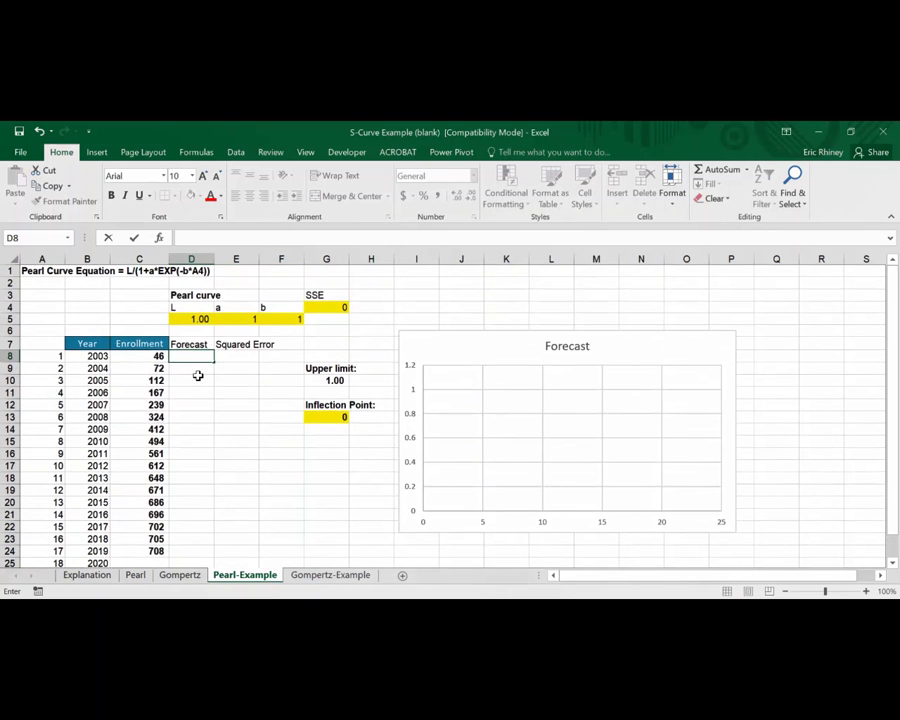
- Enter the Pearl curve forecast formula =L_pex/(1+a_pex*EXP(-b_pex*A8)) in D8 for 2003
{"action": "type", "text": "="}
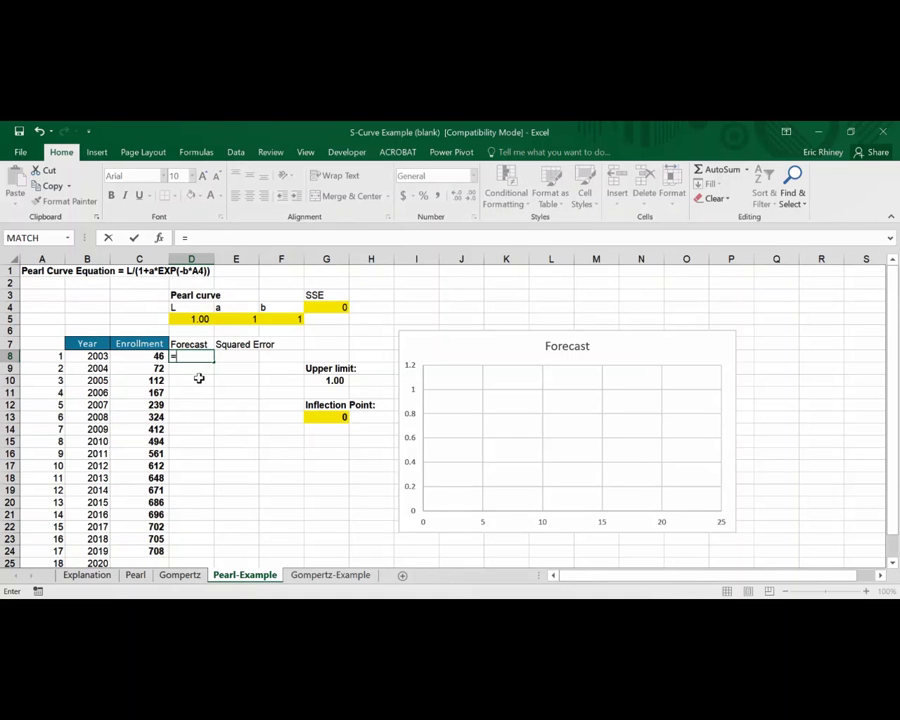
{"action": "left_click", "coordinate": [186, 322]}
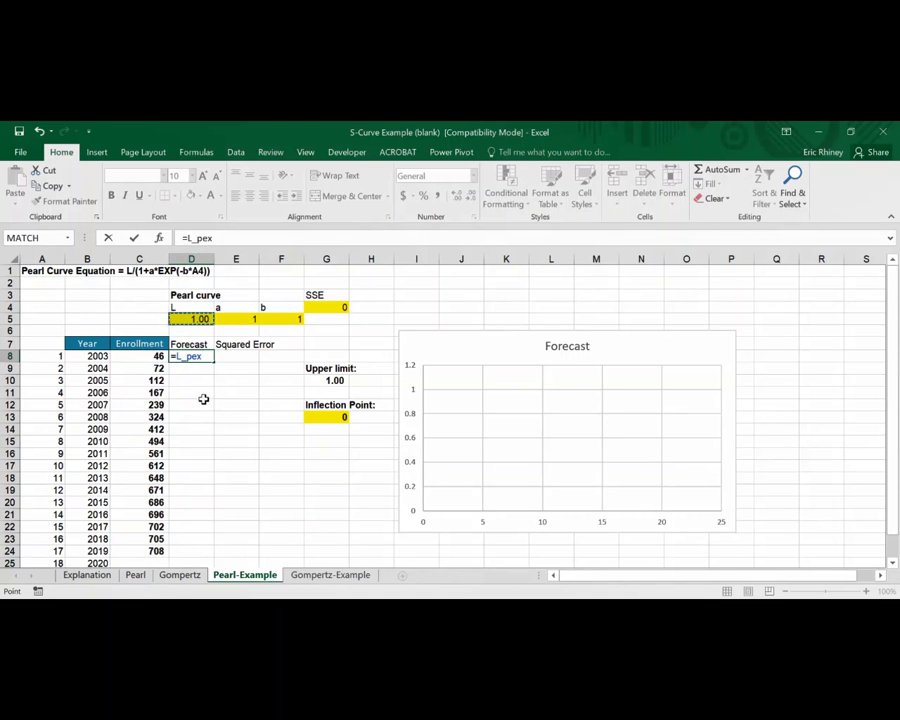
{"action": "type", "text": "/"}
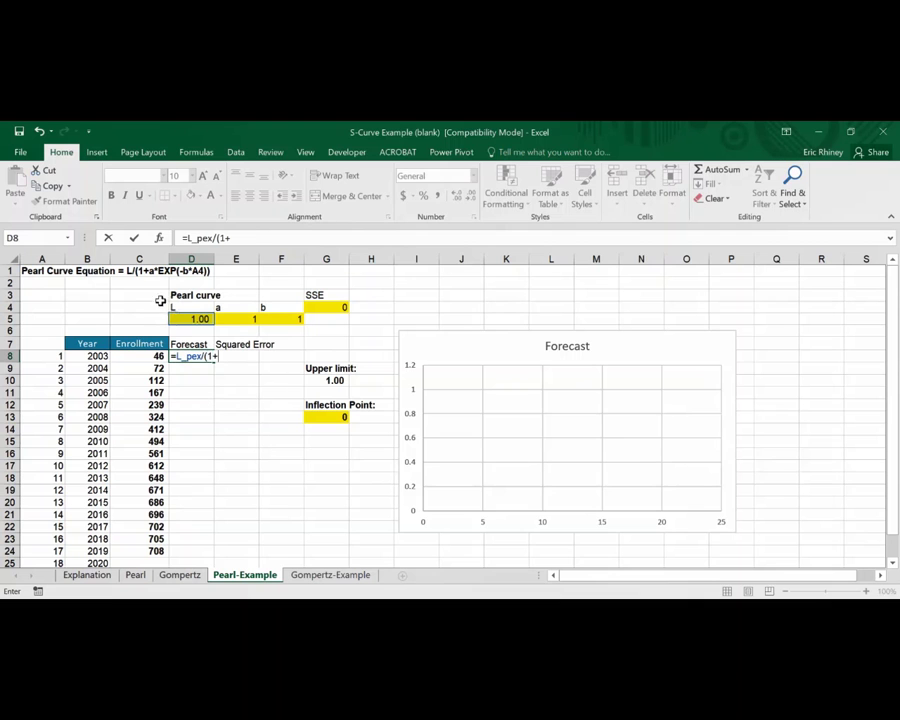
{"action": "type", "text": "(1+"}
{"action": "left_click", "coordinate": [237, 321]}
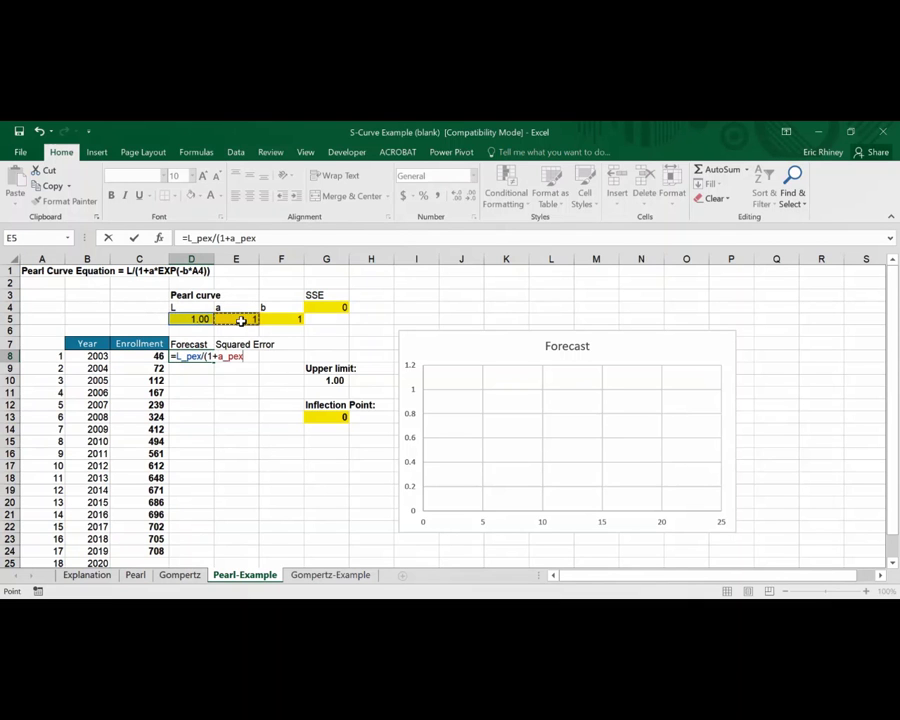
{"action": "type", "text": "*"}
{"action": "type", "text": "XP"}
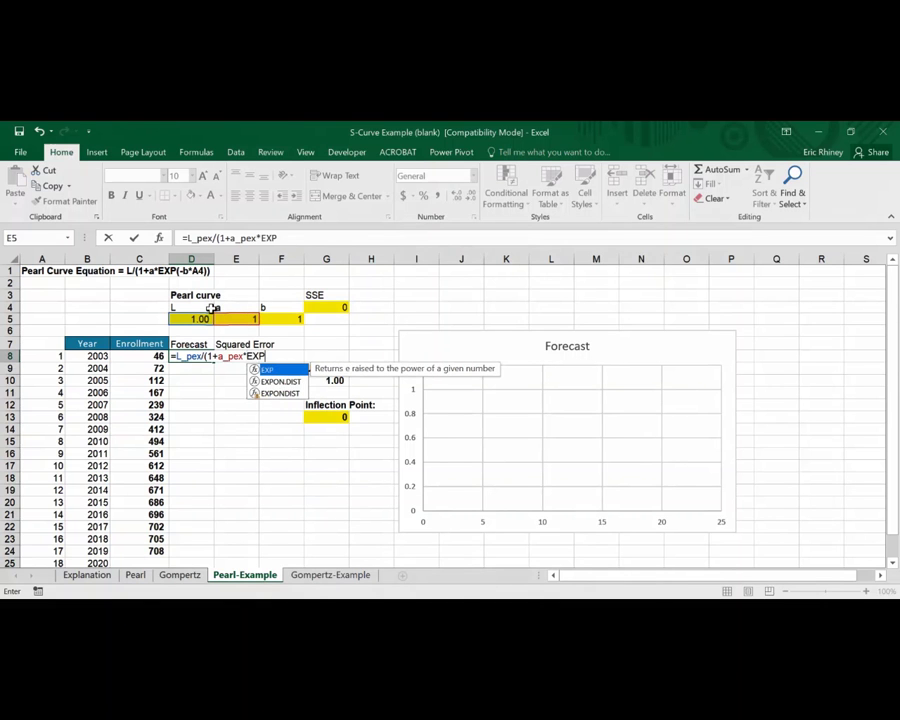
{"action": "type", "text": "("}
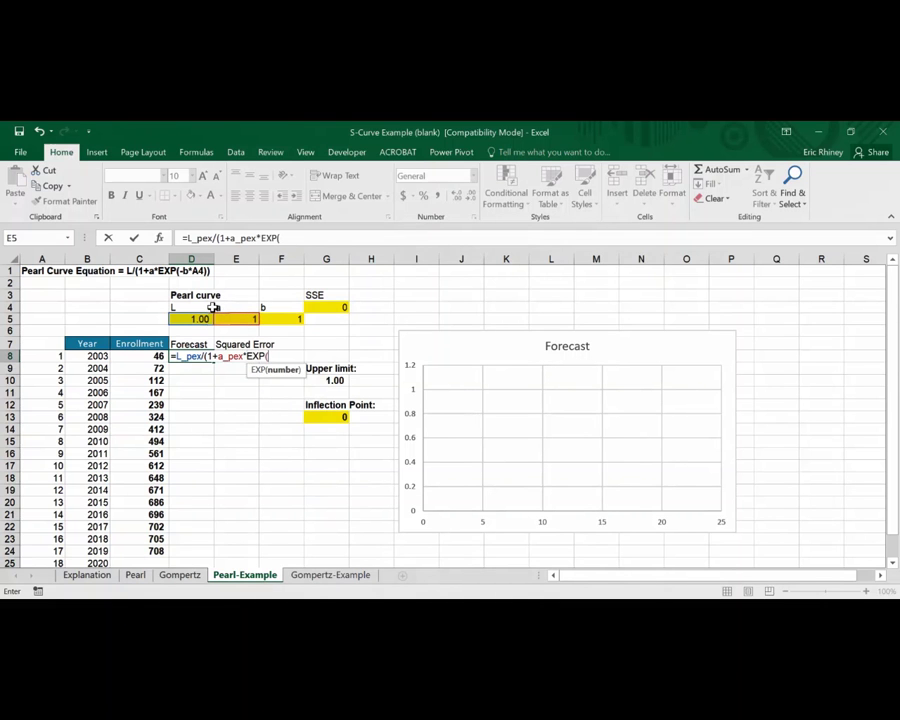
{"action": "type", "text": "-"}
{"action": "left_click", "coordinate": [277, 316]}
{"action": "type", "text": "*"}
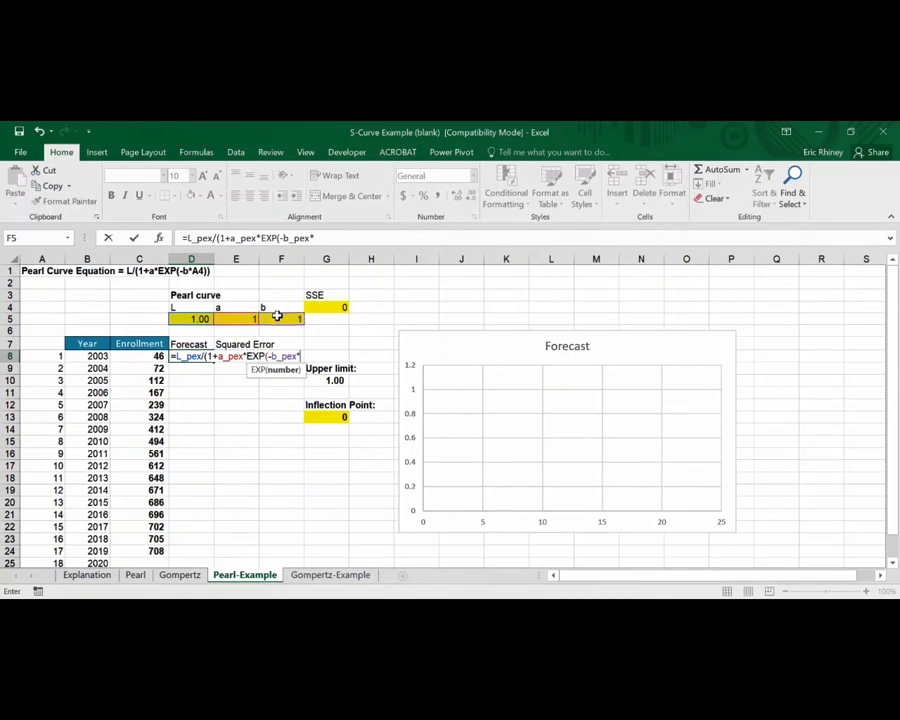
{"action": "left_click", "coordinate": [57, 354]}
{"action": "type", "text": ")"}
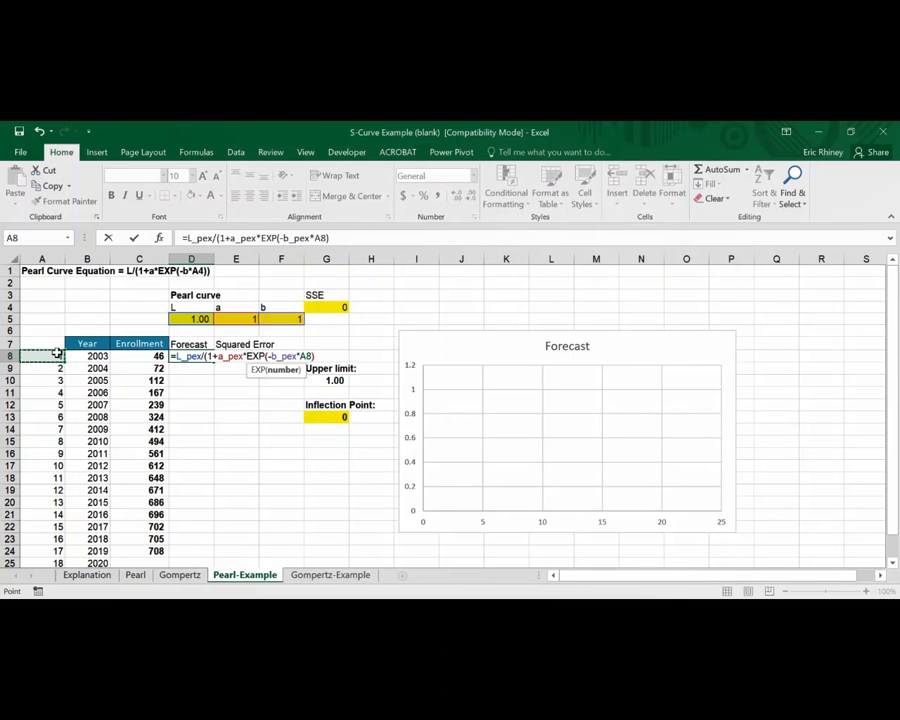
{"action": "key", "text": "Return"}
{"action": "key", "text": "Up"}
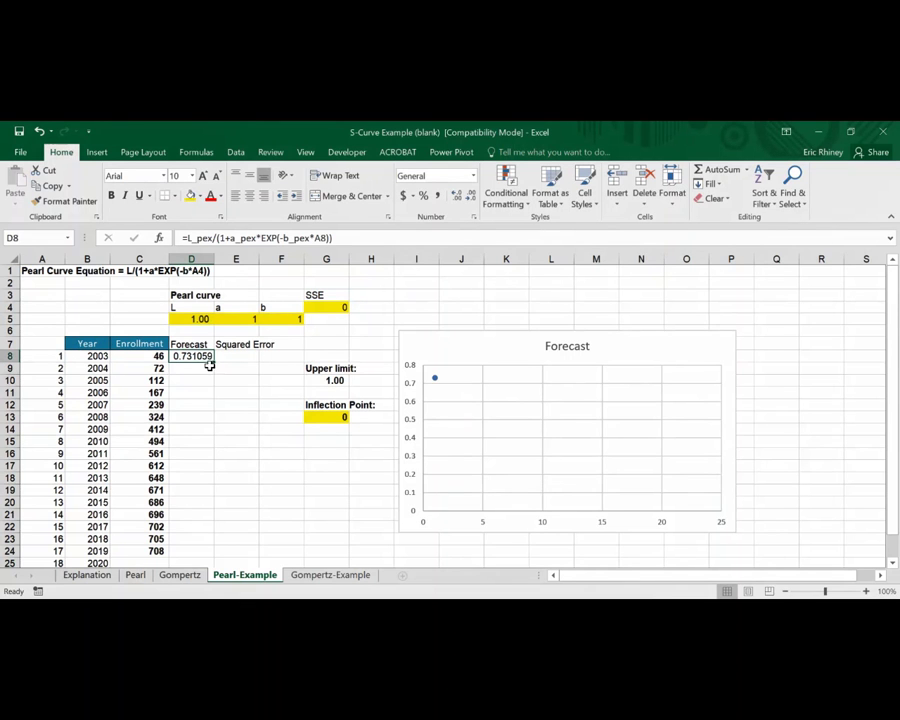
- Fill the D8 forecast formula down the Forecast column through D27 for 2022
{"action": "left_click_drag", "start_coordinate": [214, 365], "coordinate": [189, 552]}
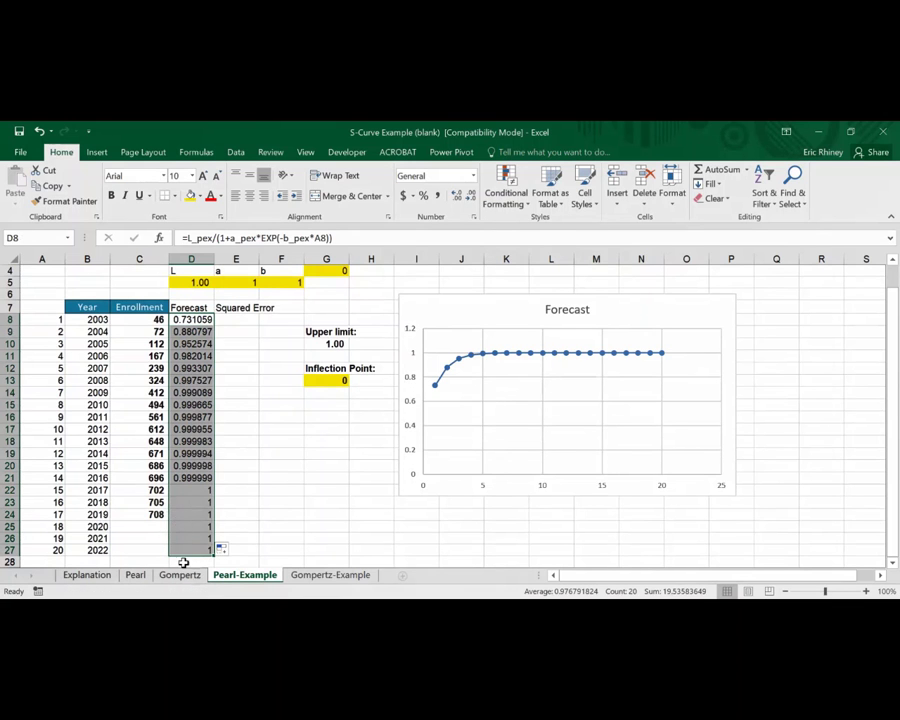
{"action": "scroll", "coordinate": [200, 458], "scroll_direction": "up", "scroll_amount": 2}
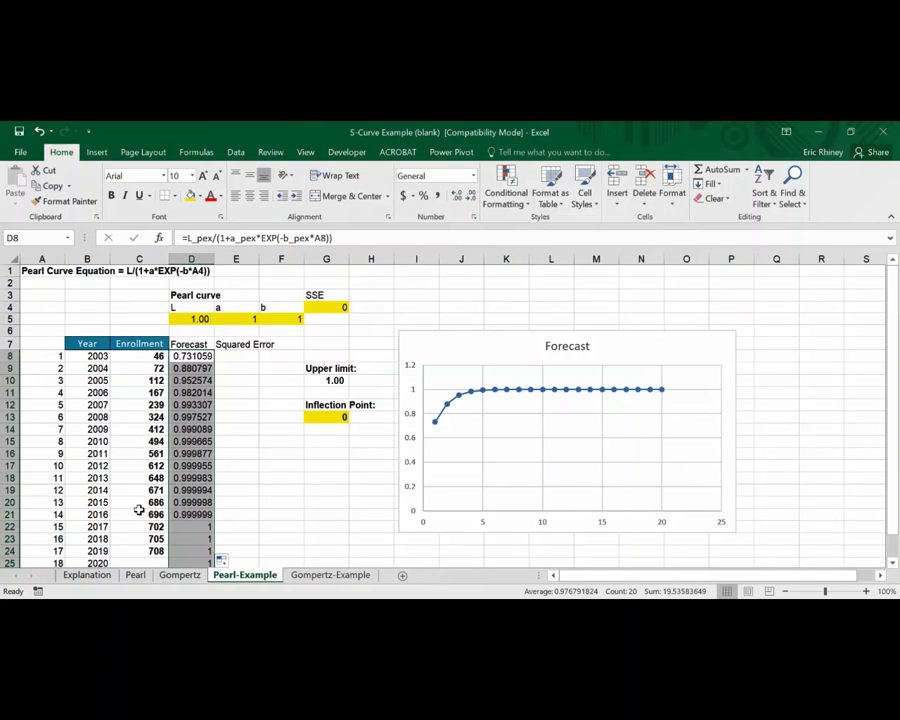
- Enter the formula =(D8-C8)^2 in E8 to square the difference between the 2003 forecast and enrollment
{"action": "left_click", "coordinate": [243, 356]}
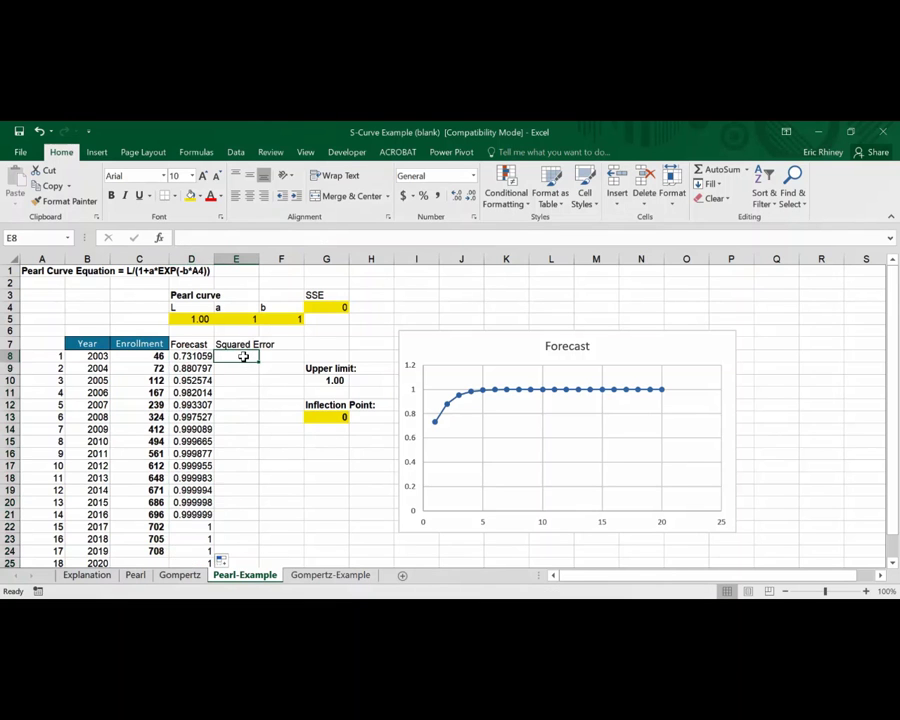
{"action": "type", "text": "="}
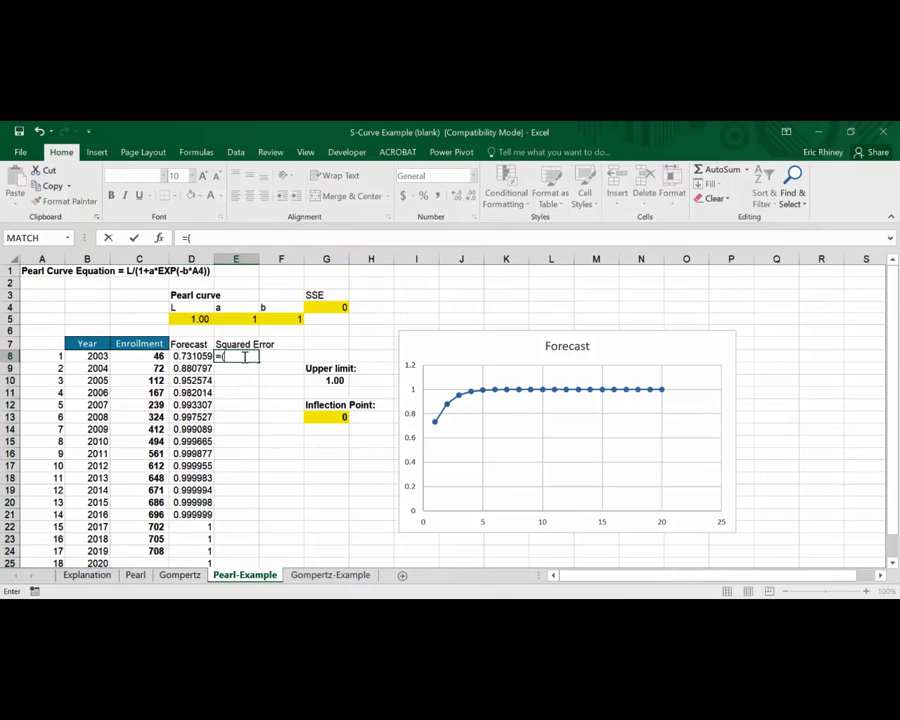
{"action": "type", "text": "("}
{"action": "left_click", "coordinate": [197, 356]}
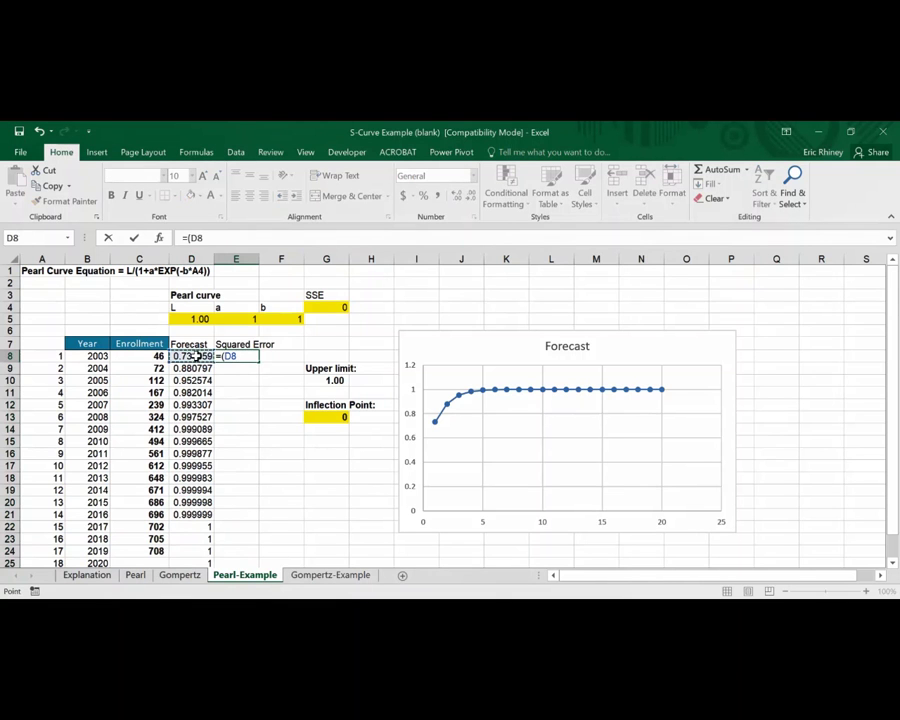
{"action": "type", "text": "-"}
{"action": "left_click", "coordinate": [156, 357]}
{"action": "type", "text": ")"}
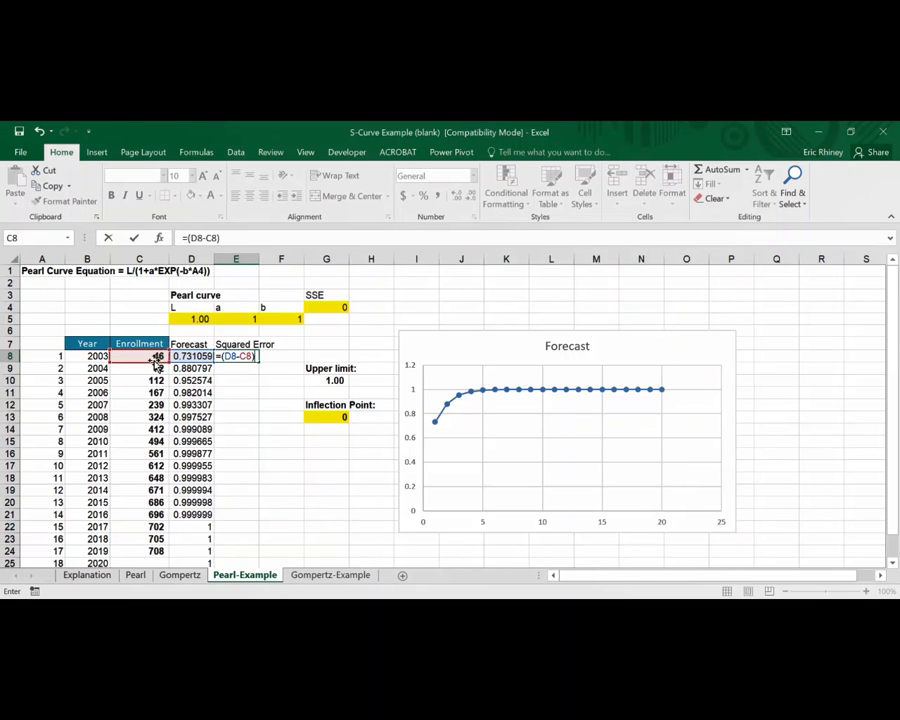
{"action": "type", "text": "^2"}
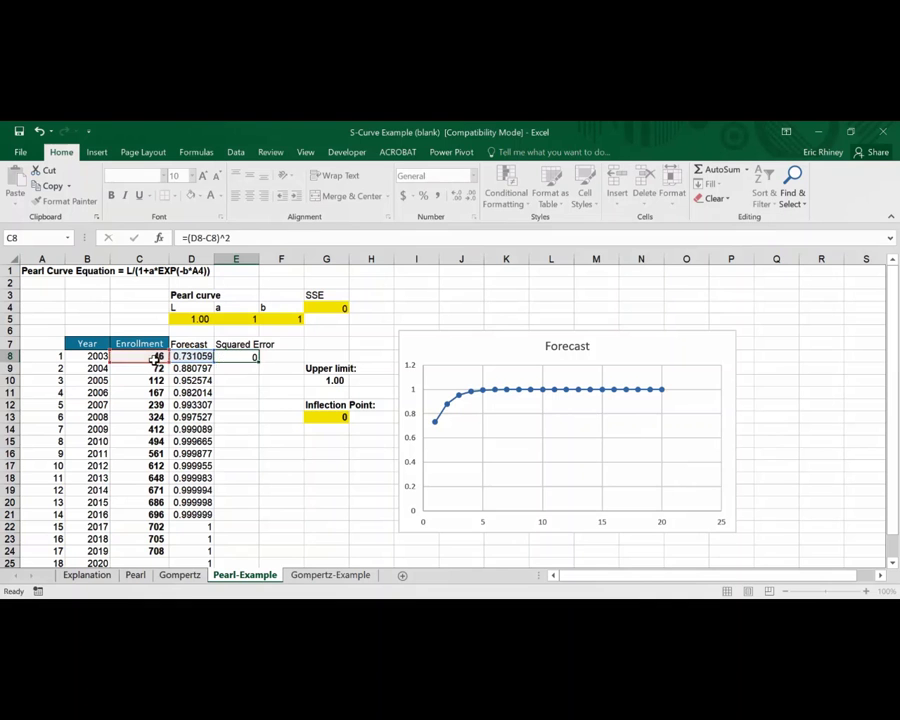
{"action": "key", "text": "ctrl+Return"}
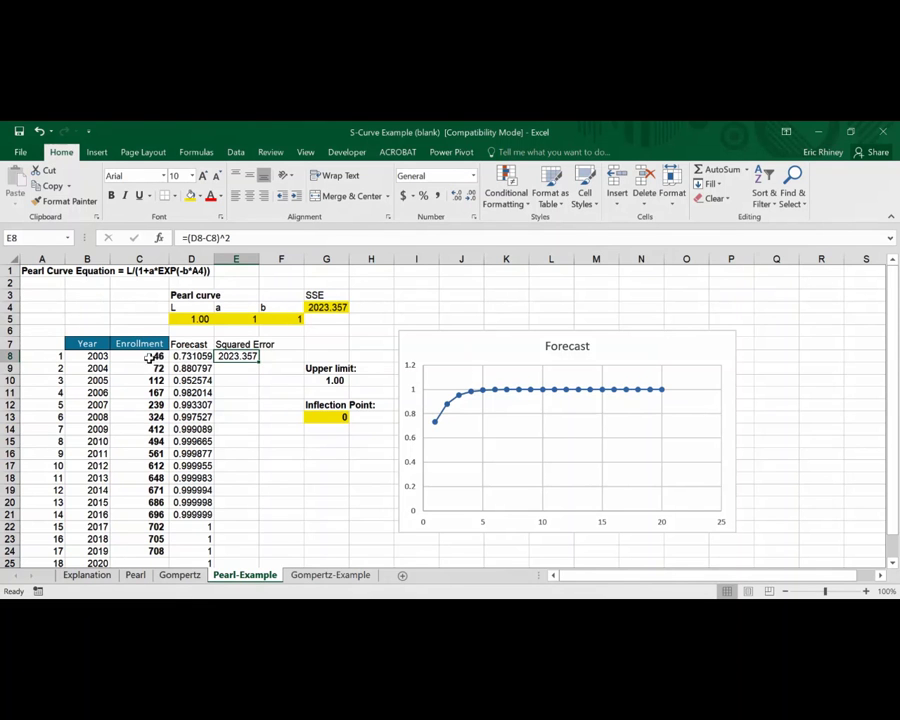
- Fill the E8 formula down the Squared Error column through E24, the 2019 row
{"action": "left_click_drag", "start_coordinate": [259, 366], "coordinate": [239, 553]}
{"action": "scroll", "coordinate": [187, 542], "scroll_direction": "down", "scroll_amount": 2}
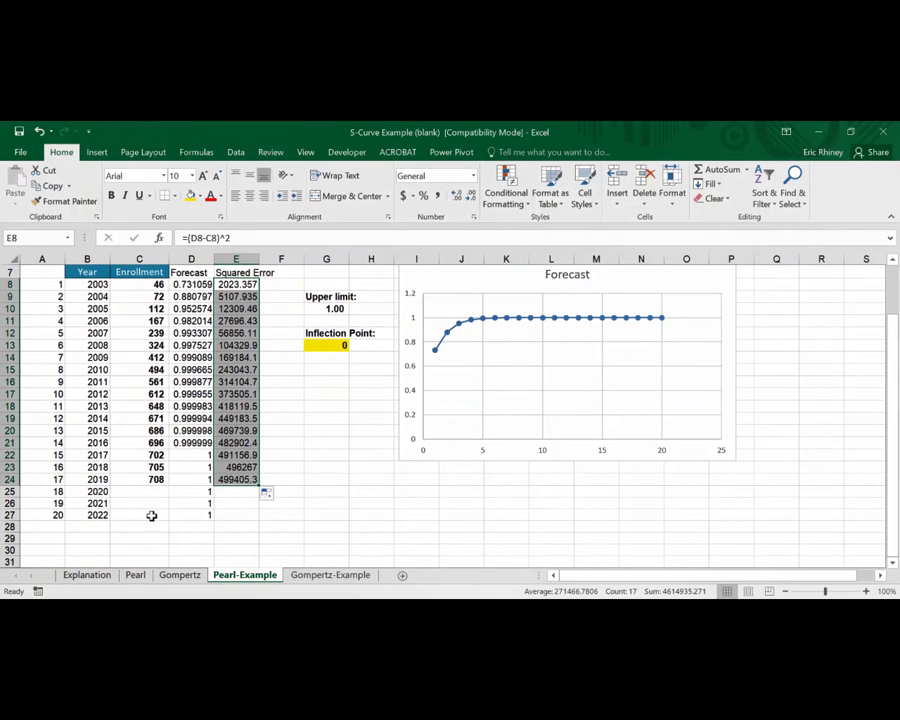
{"action": "scroll", "coordinate": [249, 418], "scroll_direction": "up", "scroll_amount": 2}
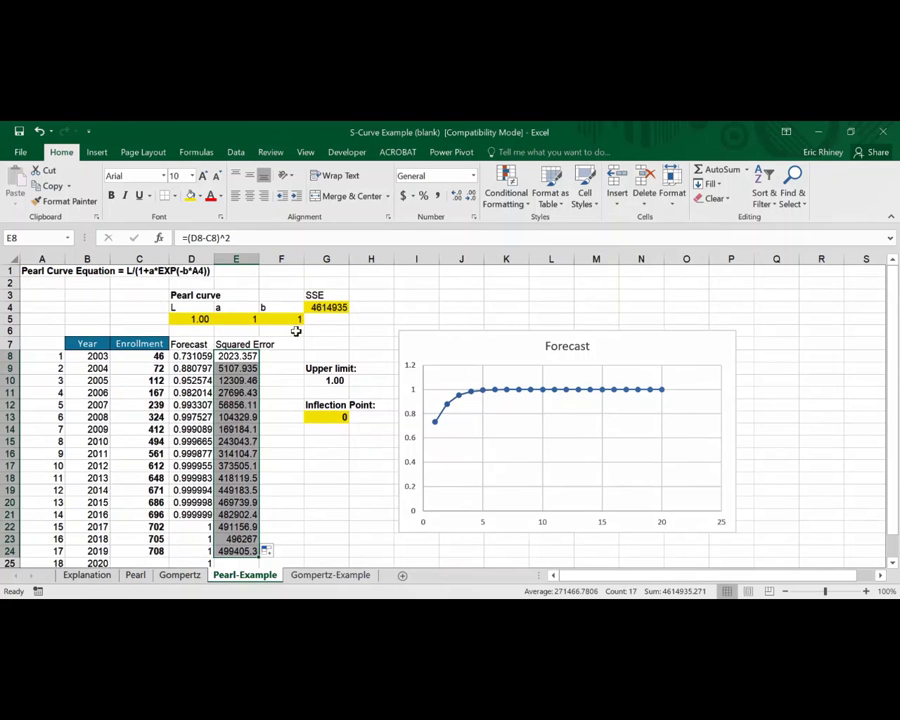
- Check which squared error cells the SSE formula in G4 adds up
{"action": "left_click", "coordinate": [318, 307]}
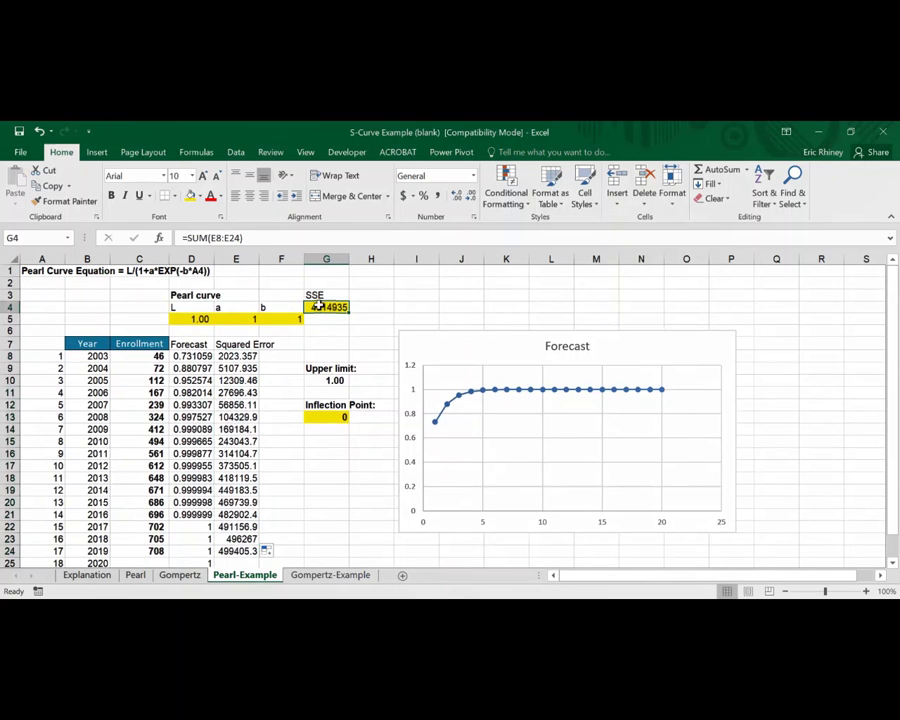
{"action": "left_click", "coordinate": [280, 238]}
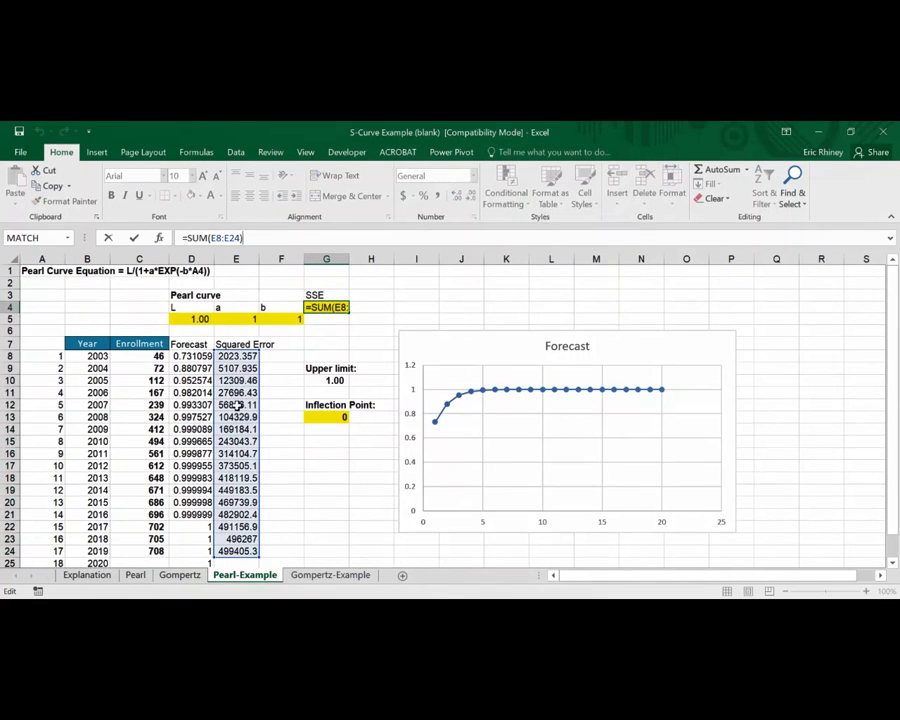
{"action": "key", "text": "Return"}
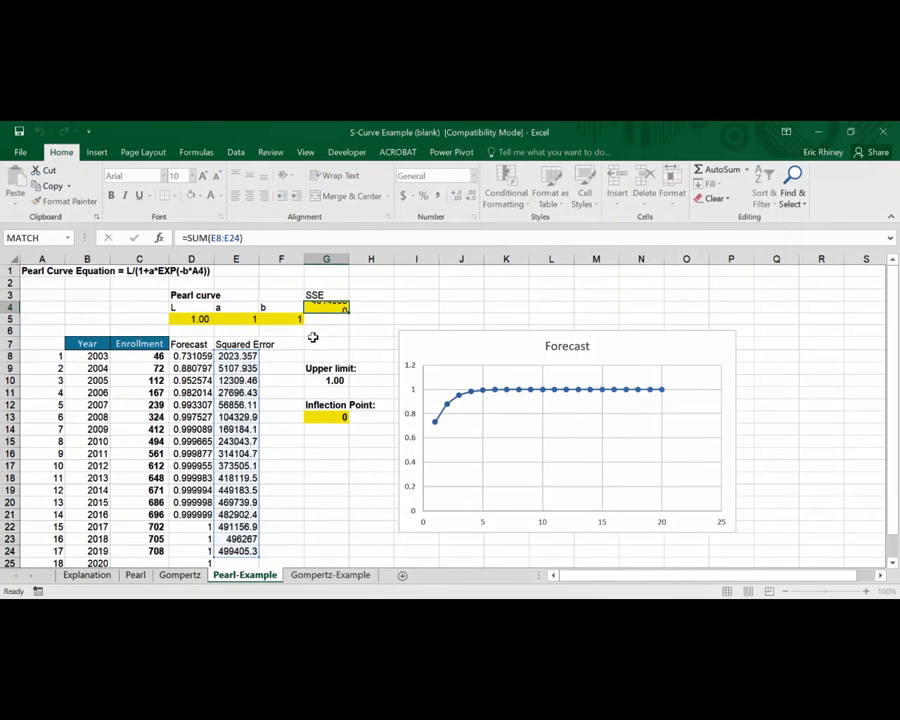
- Run Solver to minimize G4 by changing D5:F5 with the GRG Nonlinear method, and keep the Solver solution
{"action": "left_click", "coordinate": [318, 309]}
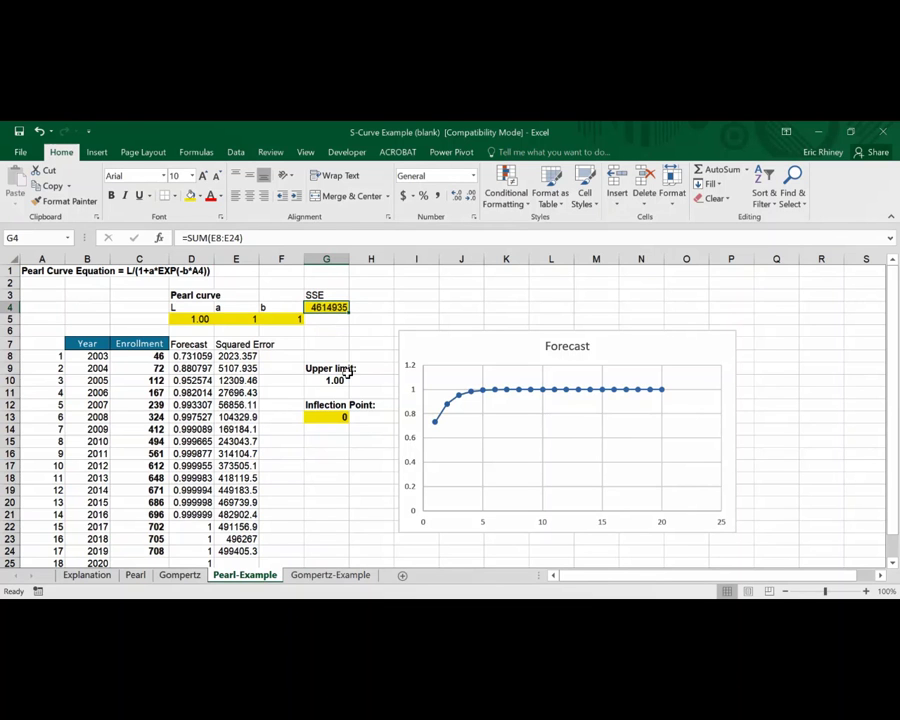
{"action": "left_click", "coordinate": [238, 154]}
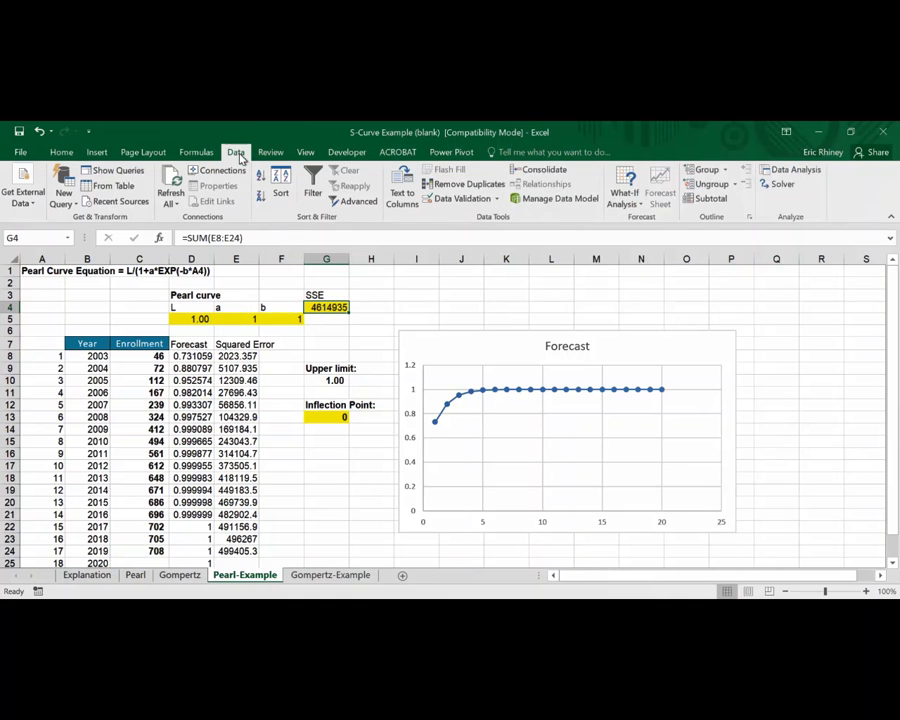
{"action": "left_click", "coordinate": [783, 186]}
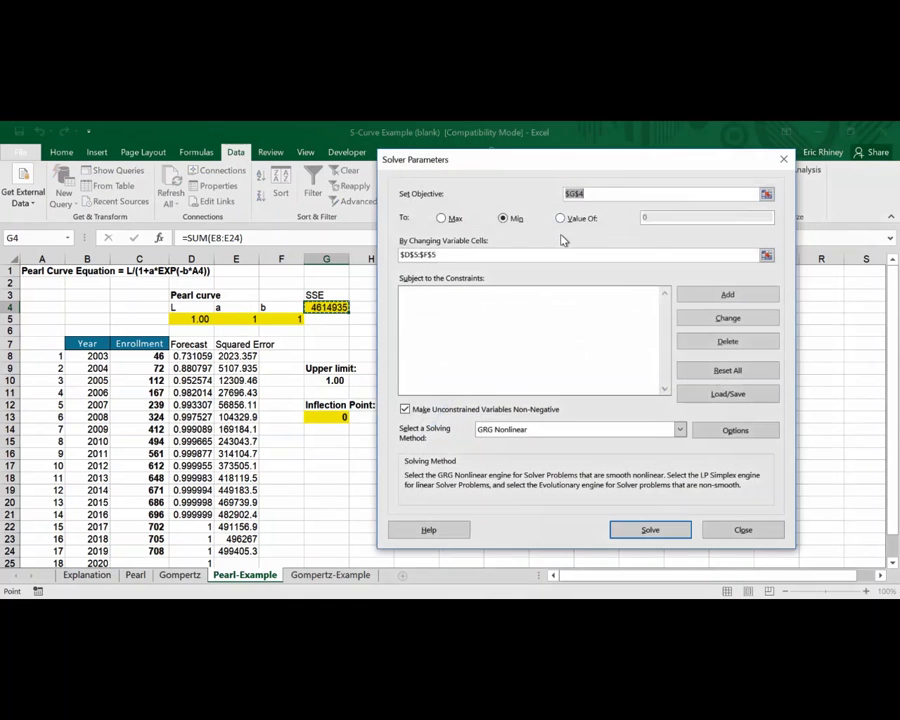
{"action": "left_click_drag", "start_coordinate": [542, 154], "coordinate": [558, 173]}
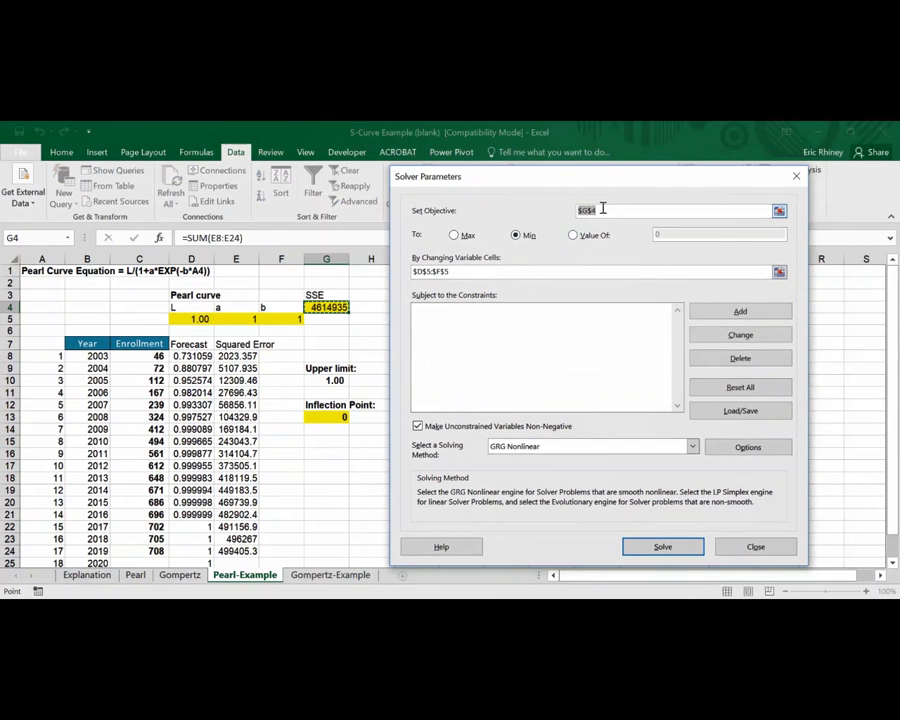
{"action": "left_click", "coordinate": [322, 308]}
{"action": "left_click", "coordinate": [663, 547]}
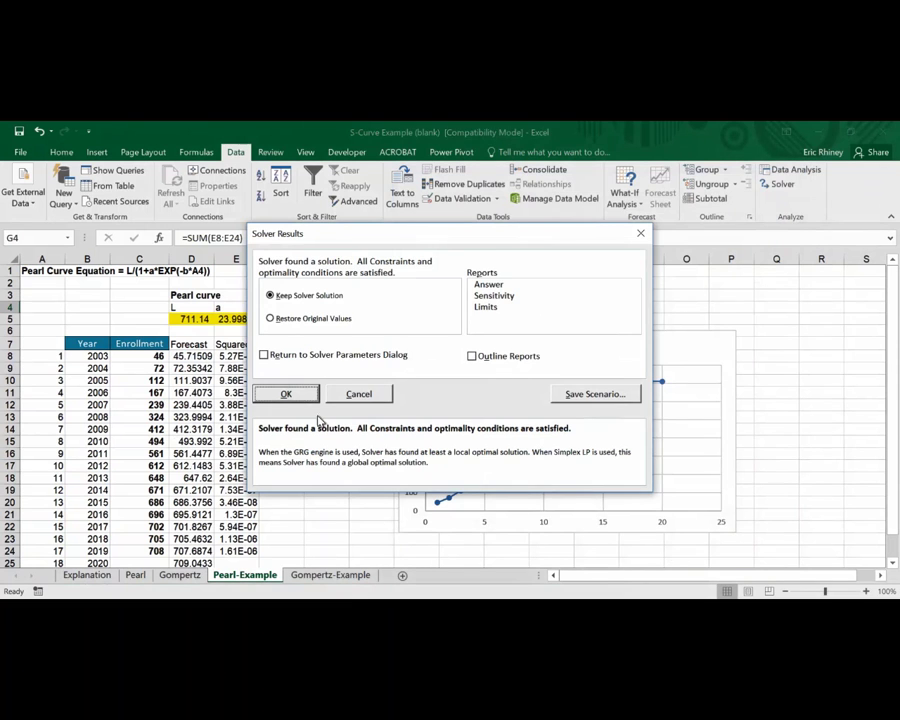
{"action": "left_click", "coordinate": [310, 398]}
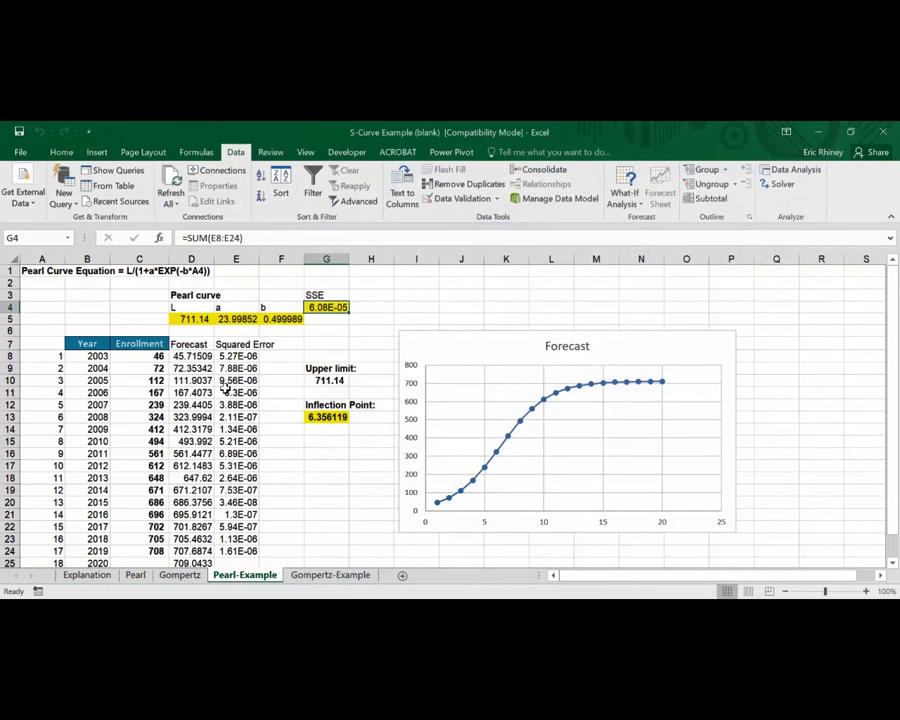
- Compare the actual enrollment with the fitted Pearl forecast for several years between 2003 and 2012
{"action": "left_click", "coordinate": [155, 360]}
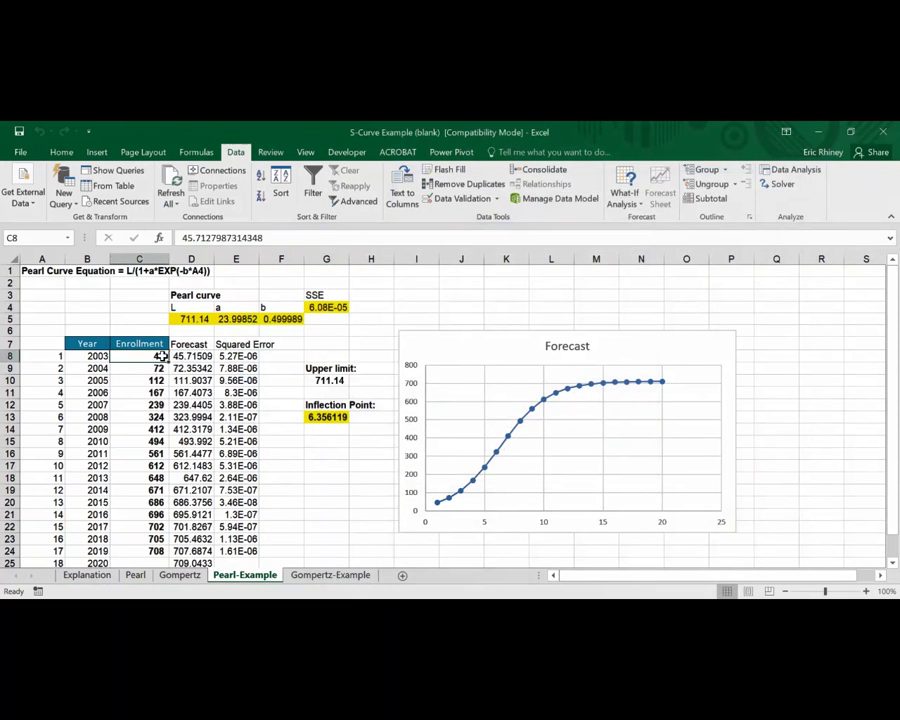
{"action": "left_click", "coordinate": [186, 356]}
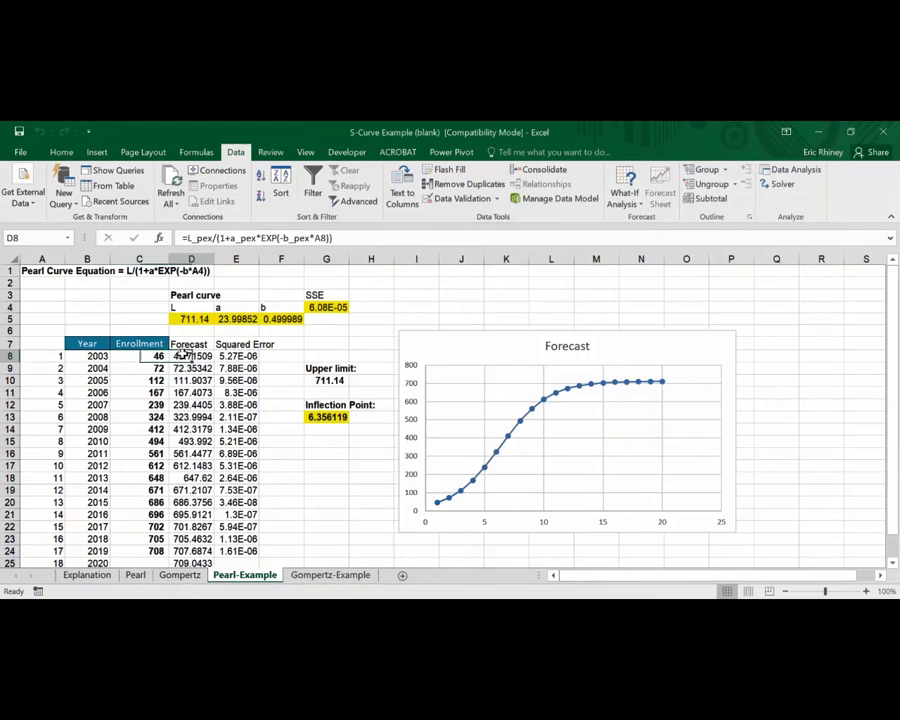
{"action": "left_click", "coordinate": [153, 356]}
{"action": "left_click", "coordinate": [186, 381]}
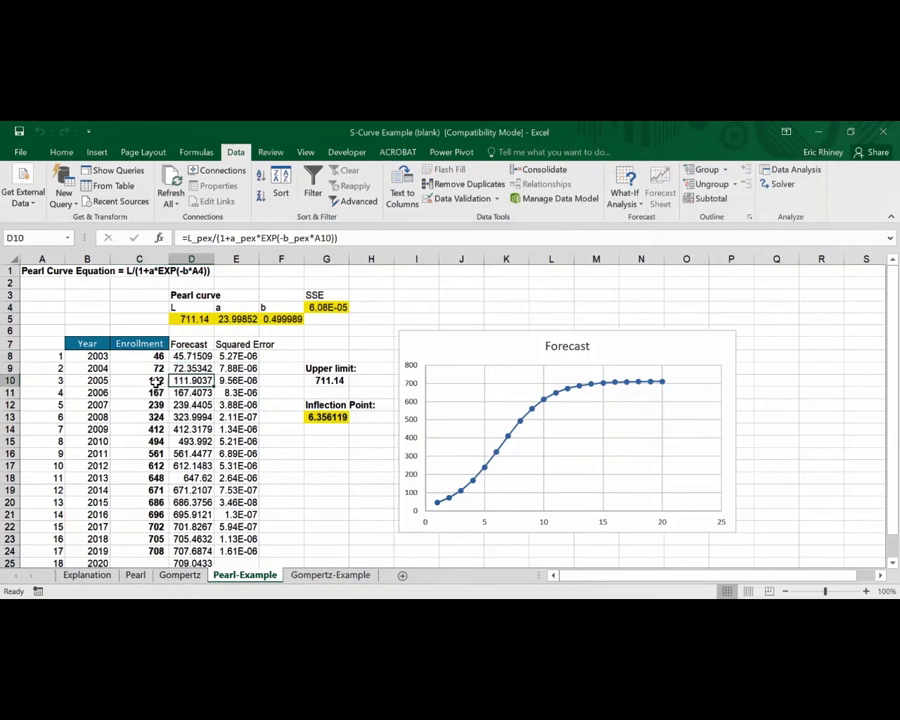
{"action": "left_click", "coordinate": [155, 392]}
{"action": "left_click", "coordinate": [186, 393]}
{"action": "left_click", "coordinate": [162, 416]}
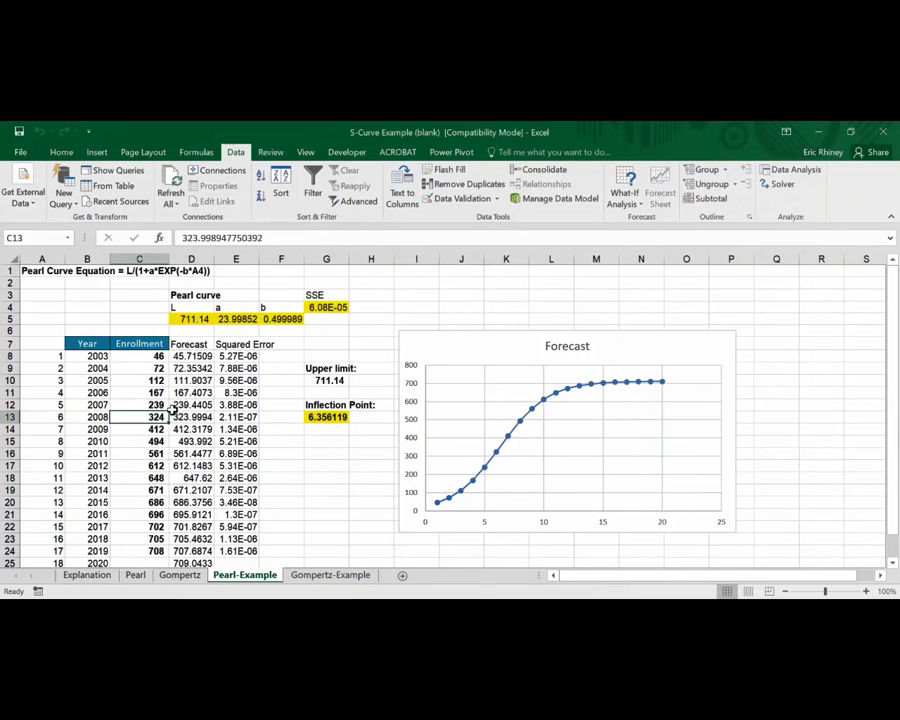
{"action": "left_click", "coordinate": [188, 417]}
{"action": "left_click", "coordinate": [157, 429]}
{"action": "left_click", "coordinate": [199, 429]}
{"action": "left_click", "coordinate": [155, 465]}
{"action": "left_click", "coordinate": [190, 465]}
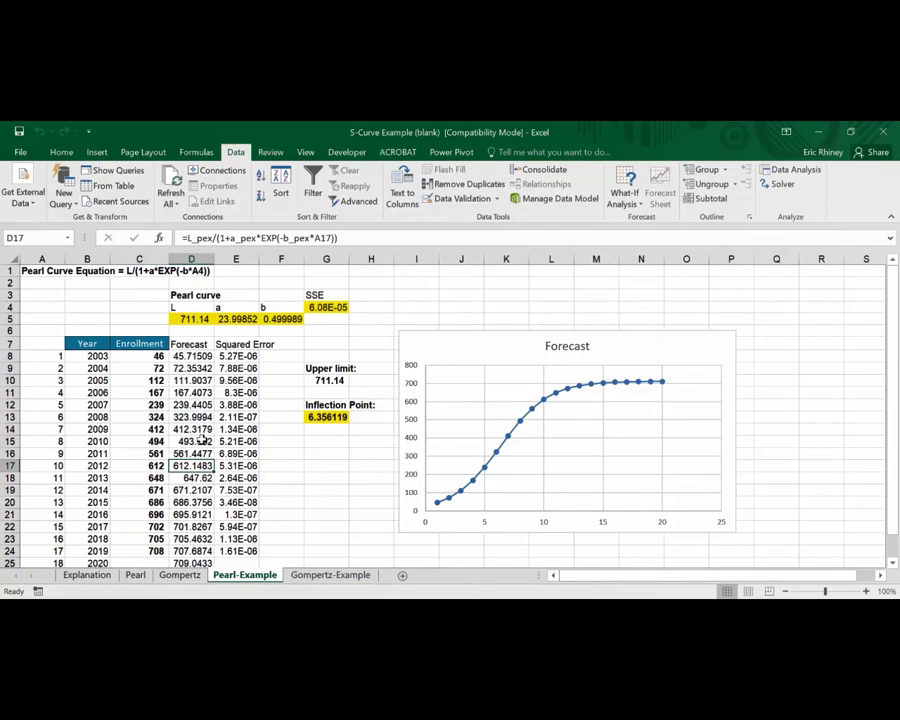
- Review the SSE, the Forecast chart and the Pearl forecasts for 2020 through 2022
{"action": "left_click", "coordinate": [335, 312]}
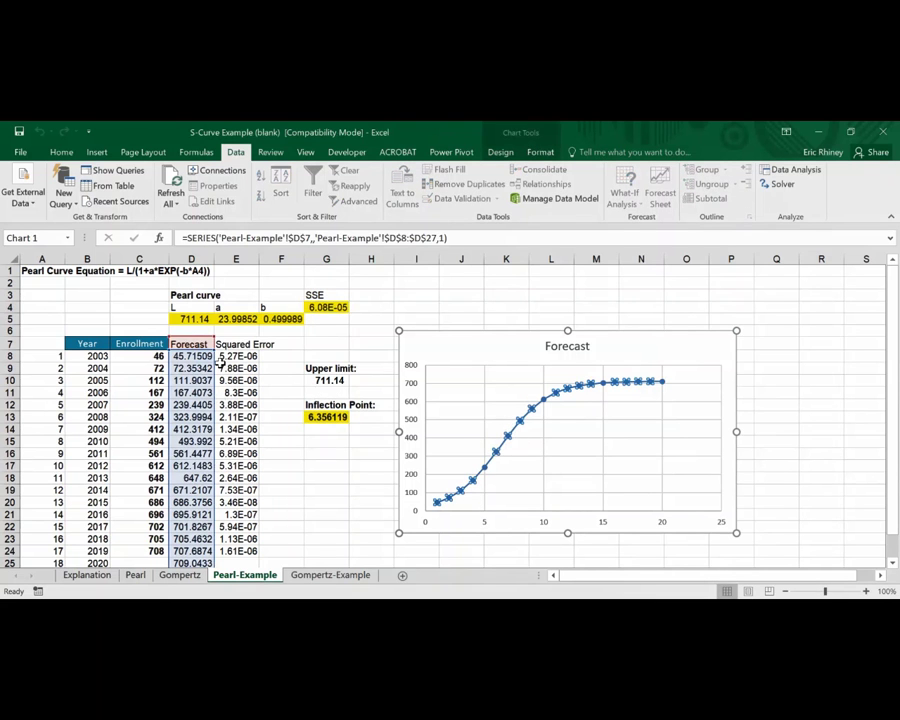
{"action": "left_click", "coordinate": [428, 368]}
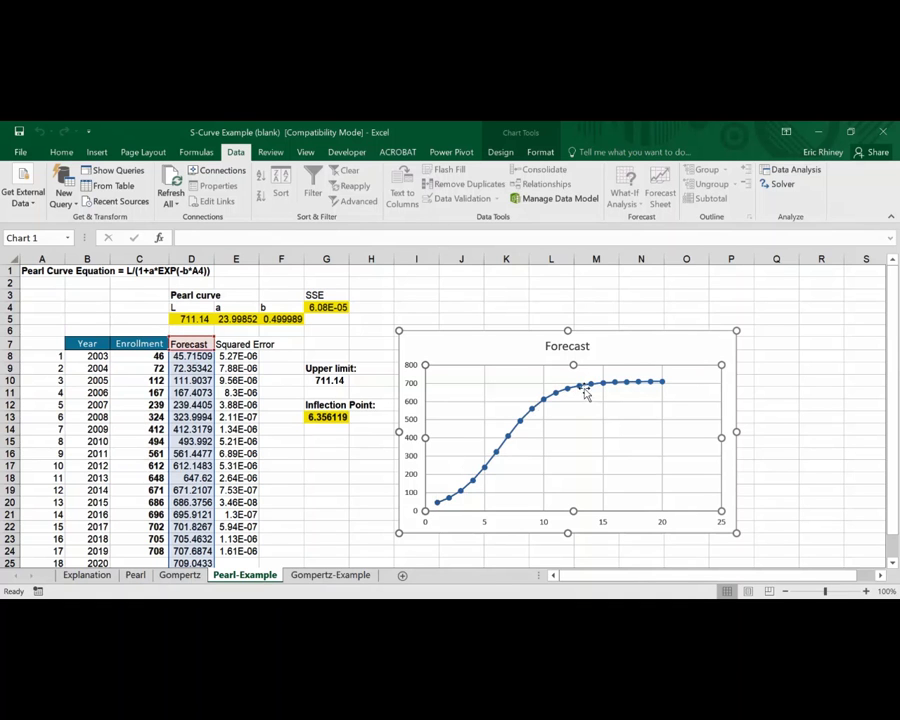
{"action": "scroll", "coordinate": [255, 476], "scroll_direction": "down", "scroll_amount": 2}
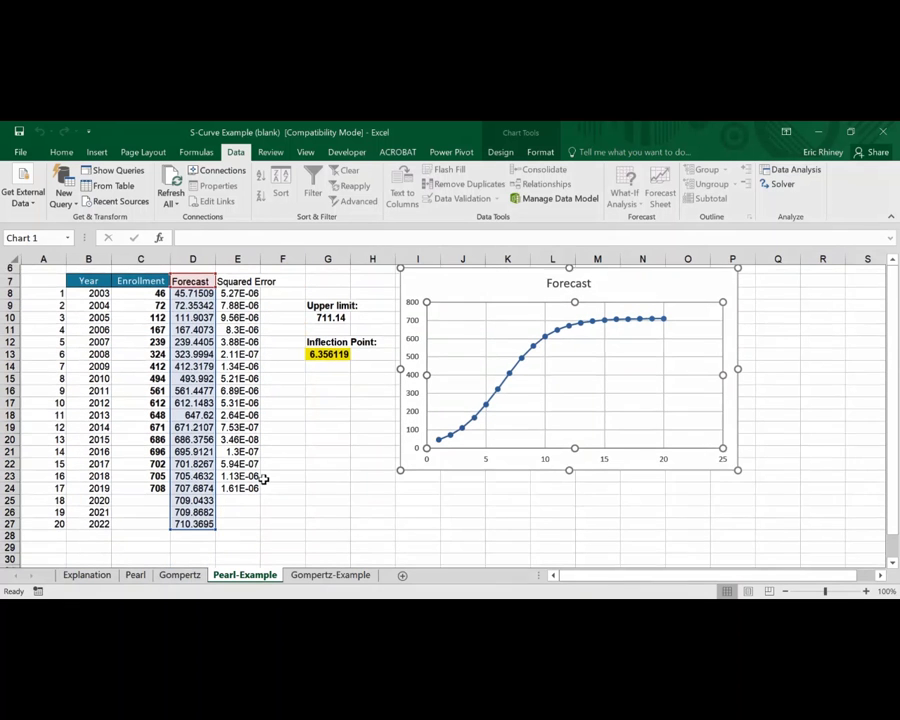
{"action": "left_click", "coordinate": [192, 504]}
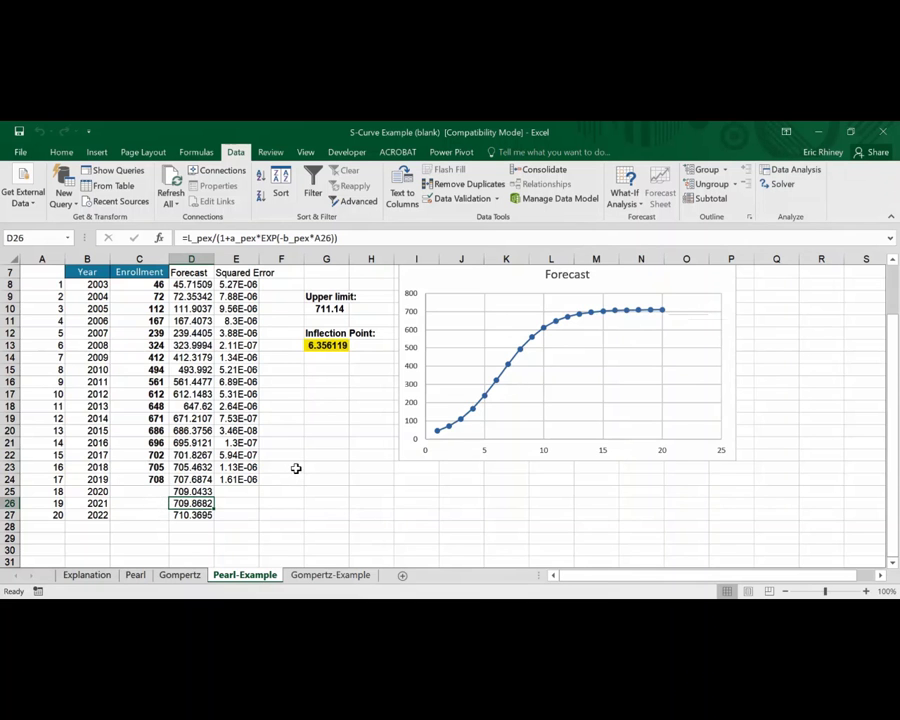
{"action": "scroll", "coordinate": [294, 466], "scroll_direction": "up", "scroll_amount": 2}
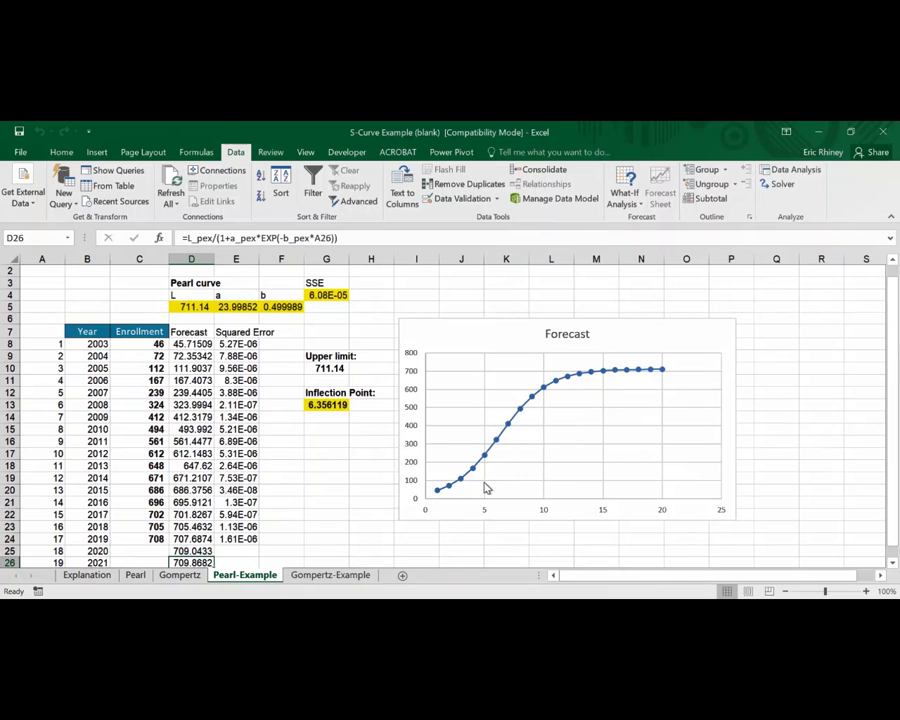
- Examine the inflection point formula in G13 against the curve, and the matching formula in A16 of the Pearl sheet
{"action": "mouse_move", "coordinate": [438, 491]}
{"action": "mouse_move", "coordinate": [557, 391]}
{"action": "left_click", "coordinate": [341, 401]}
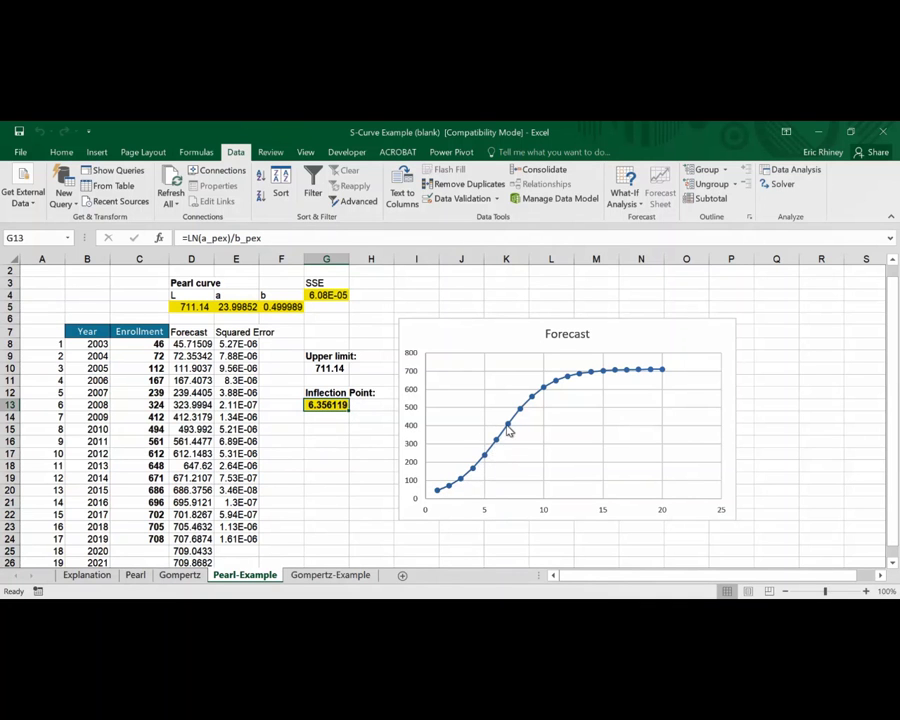
{"action": "mouse_move", "coordinate": [528, 408]}
{"action": "left_click", "coordinate": [135, 575]}
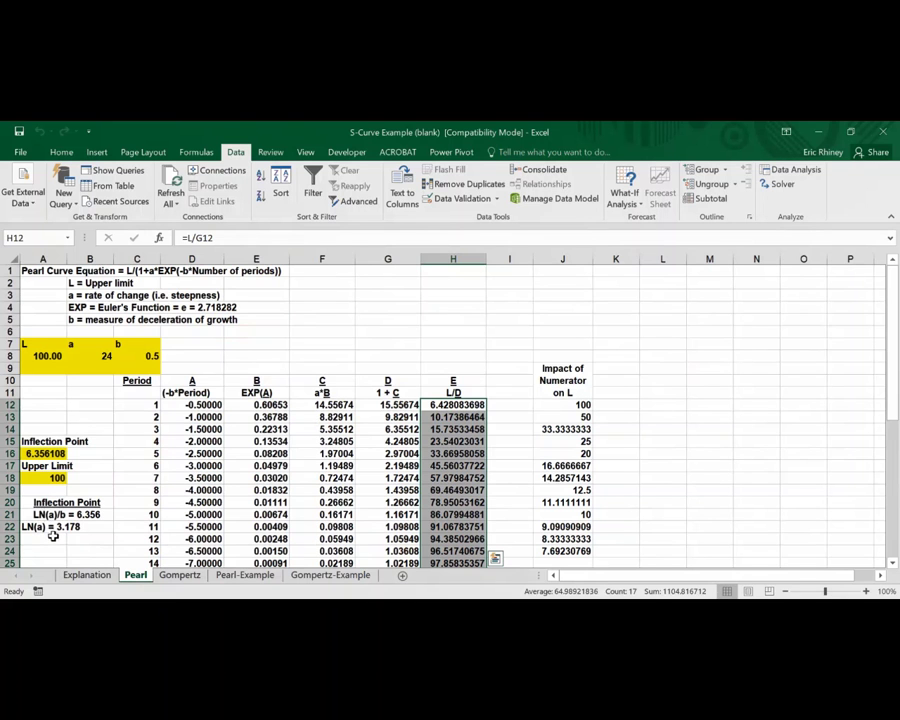
{"action": "left_click", "coordinate": [43, 453]}
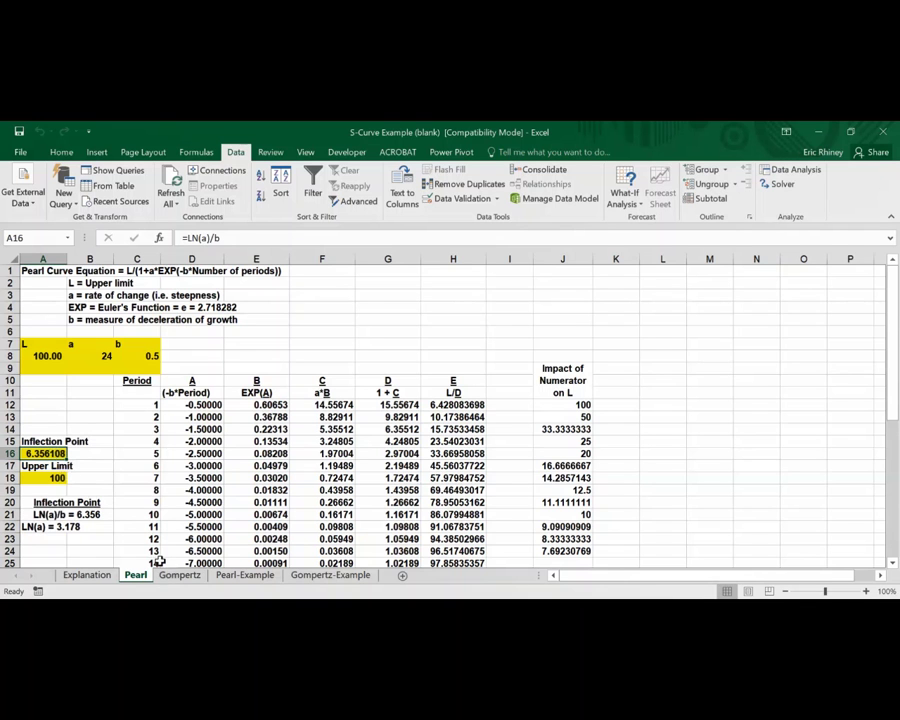
- On the Gompertz-Example sheet, enter the forecast formula =a_ex*EXP(-c_*EXP(-b_ex*A9)) in D9 for 2003
{"action": "left_click", "coordinate": [182, 576]}
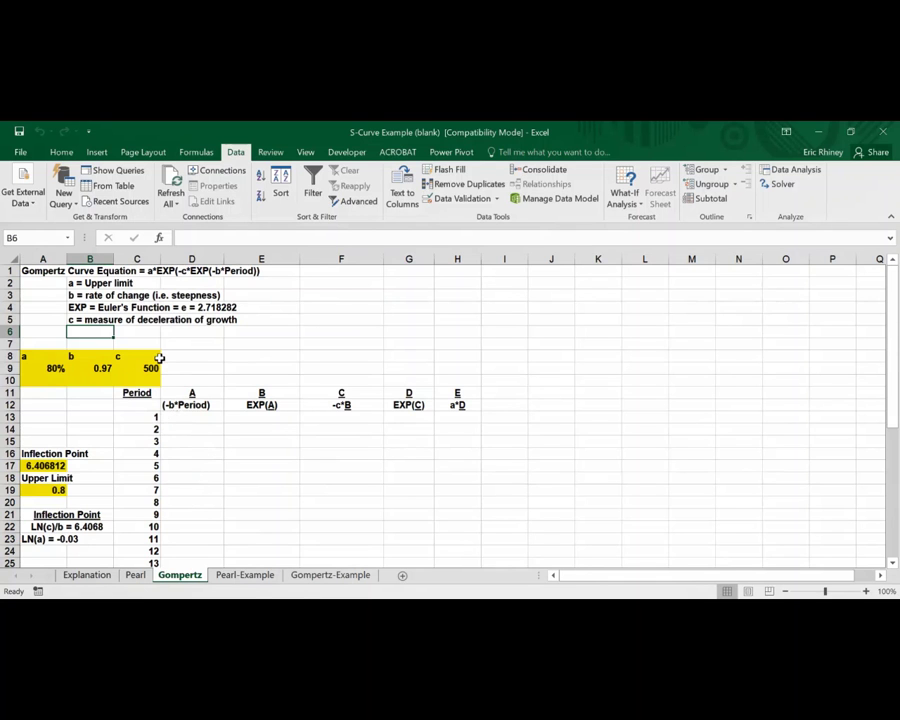
{"action": "left_click", "coordinate": [332, 575]}
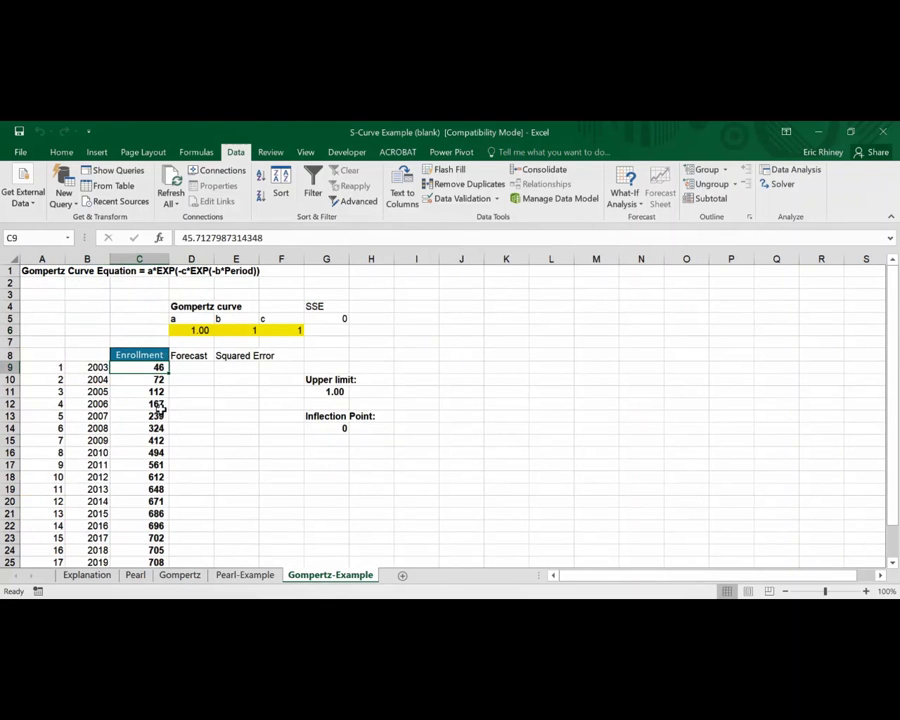
{"action": "left_click", "coordinate": [185, 369]}
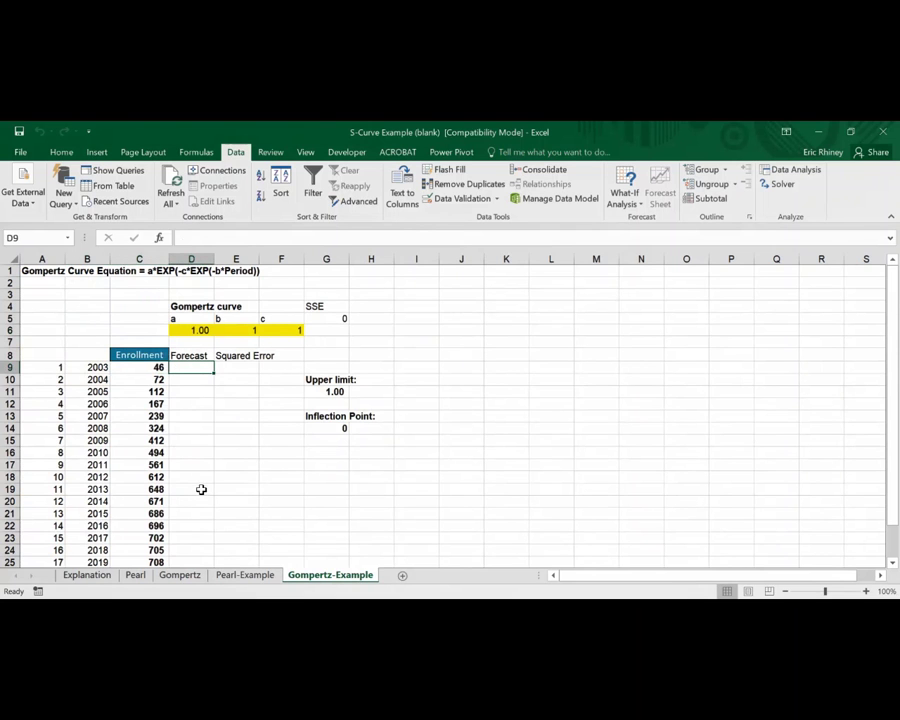
{"action": "type", "text": "="}
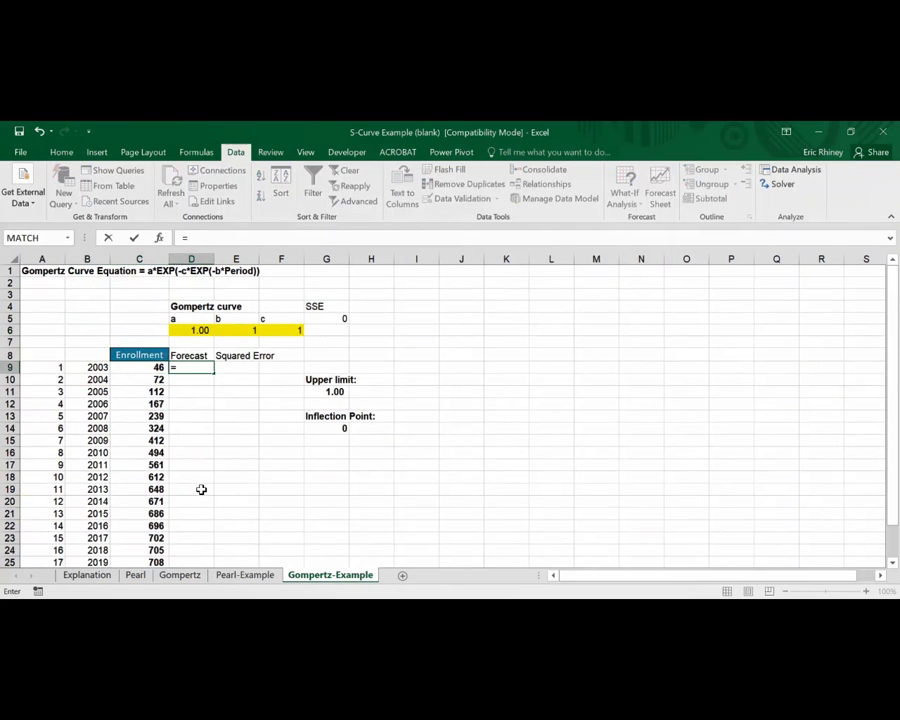
{"action": "left_click", "coordinate": [194, 329]}
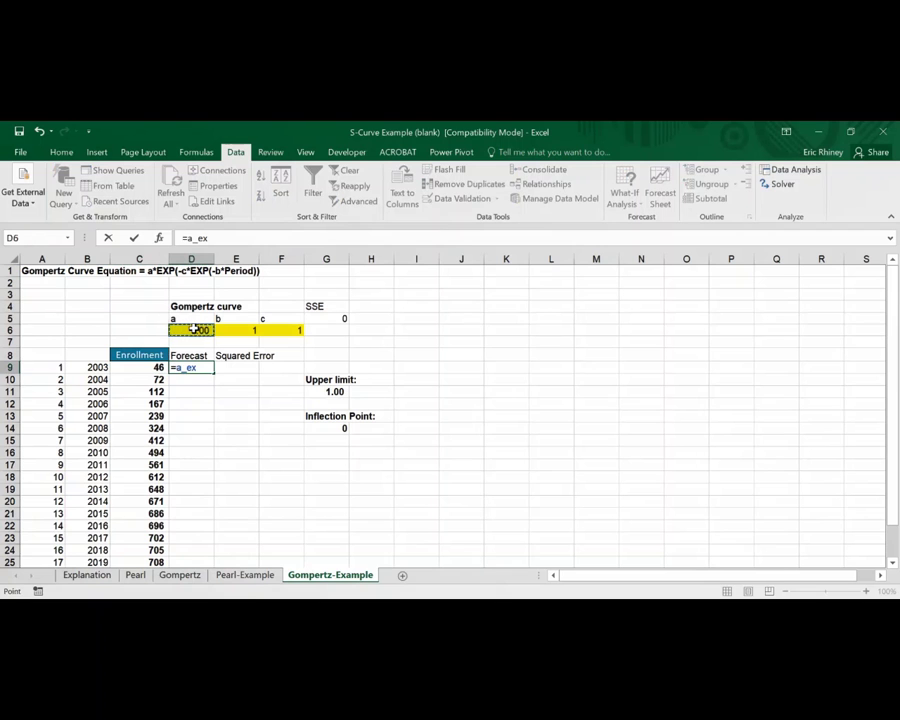
{"action": "type", "text": "*EXP"}
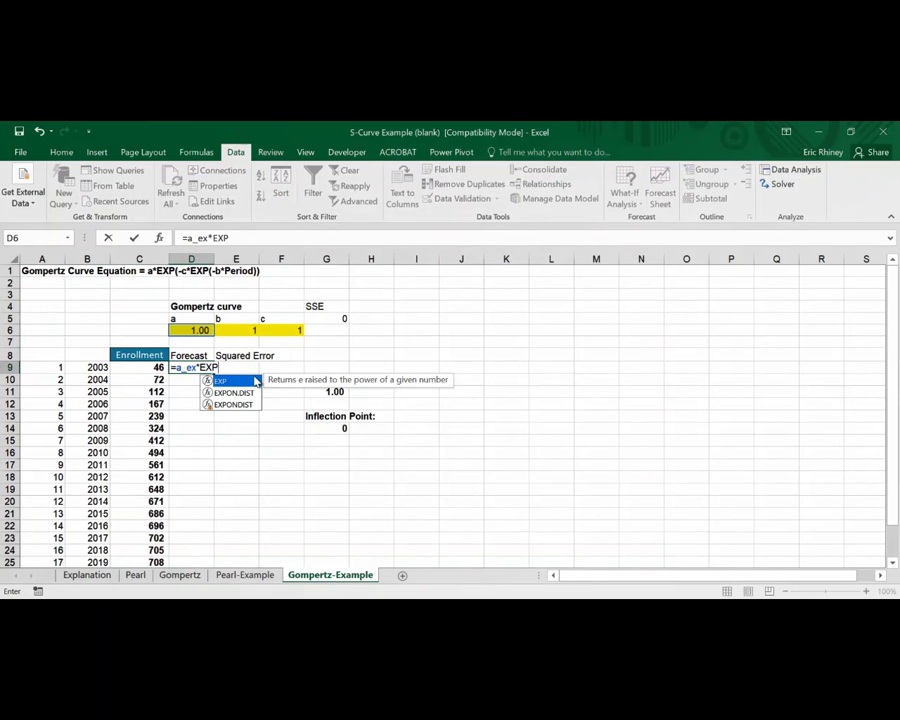
{"action": "type", "text": "("}
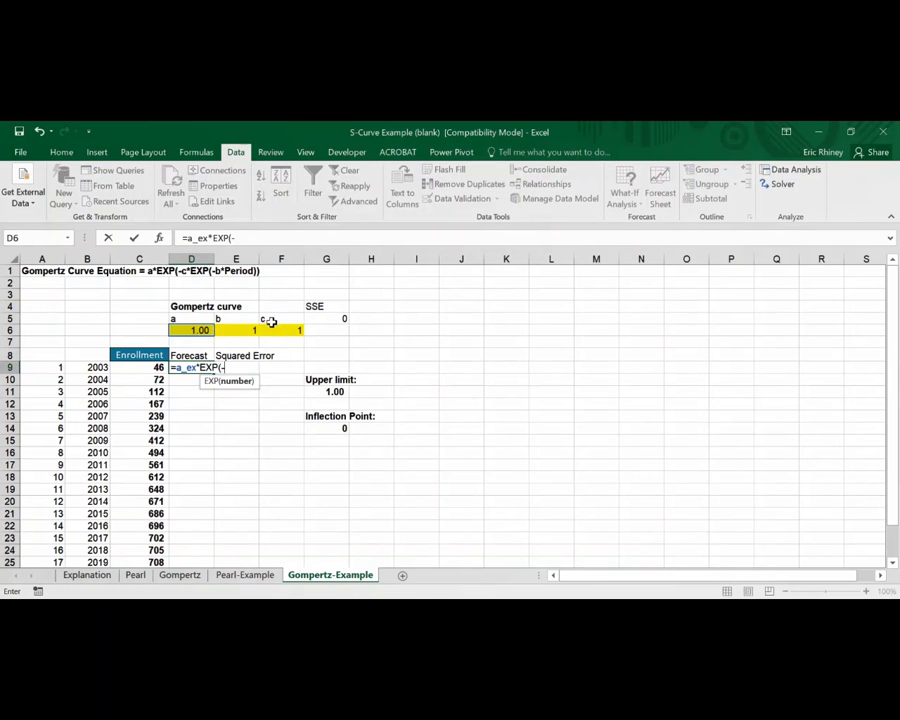
{"action": "type", "text": "-"}
{"action": "left_click", "coordinate": [275, 329]}
{"action": "type", "text": "*EXP"}
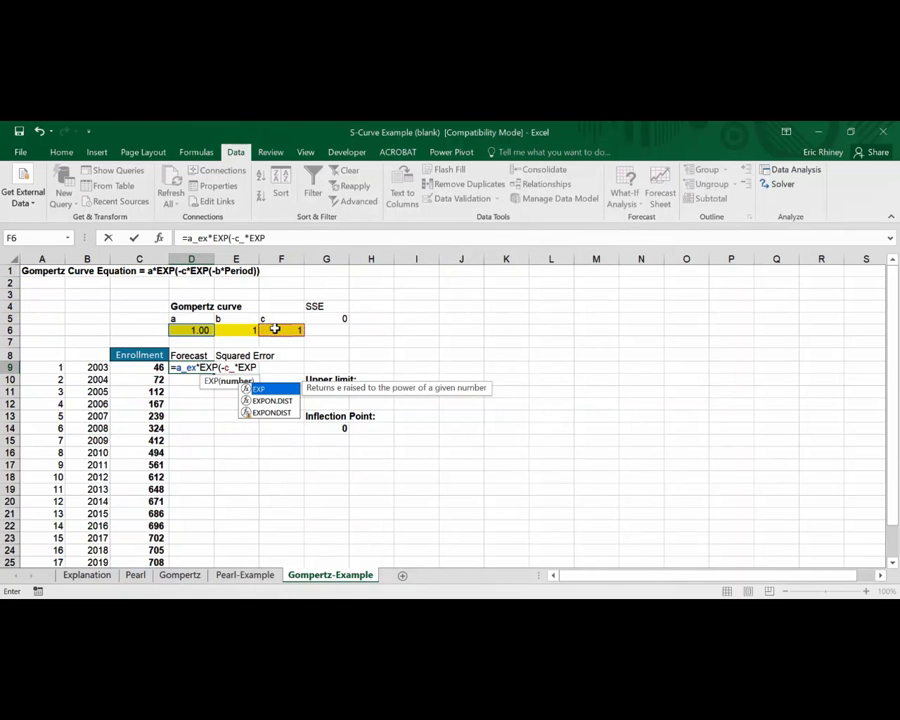
{"action": "type", "text": "(-"}
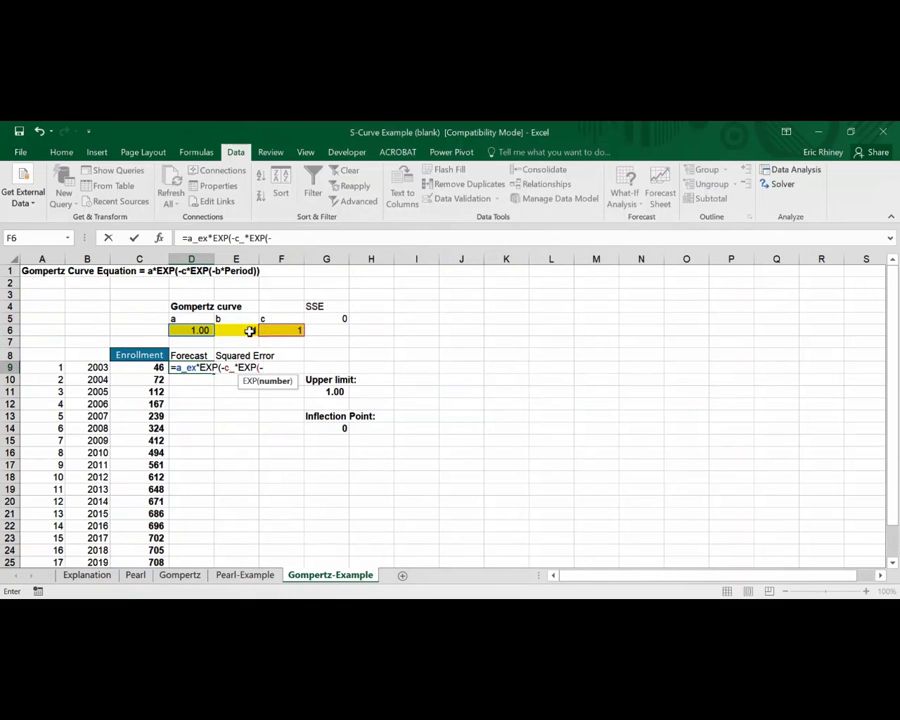
{"action": "left_click", "coordinate": [247, 330]}
{"action": "type", "text": "*"}
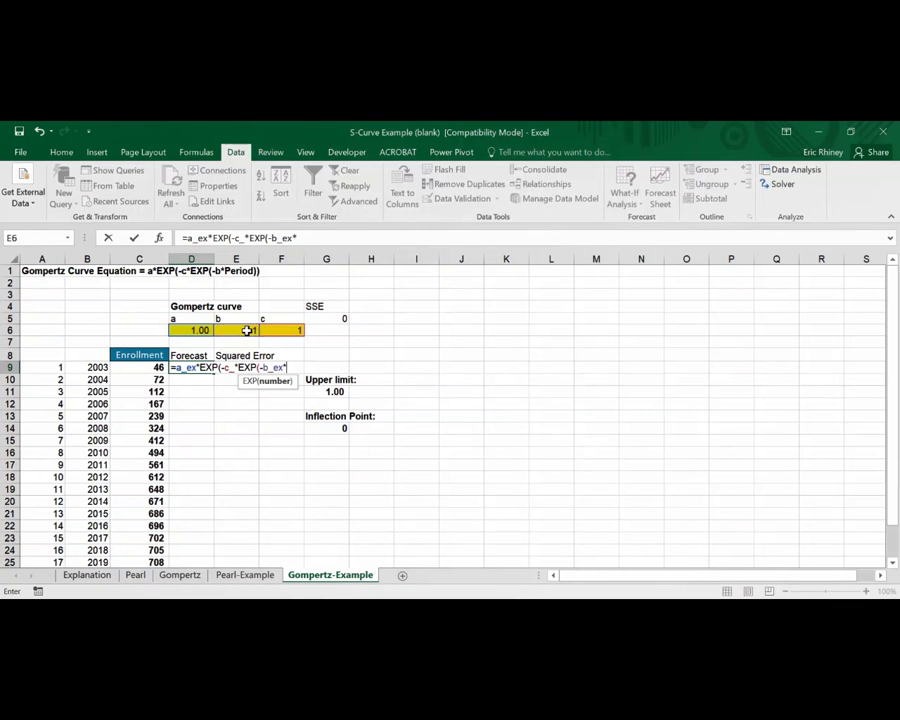
{"action": "left_click", "coordinate": [60, 367]}
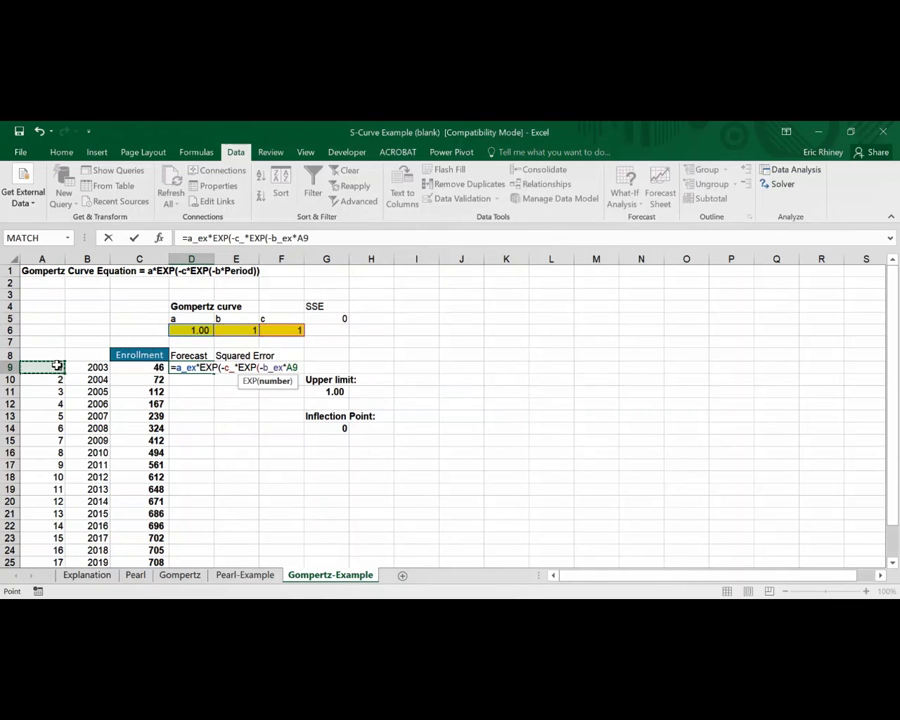
{"action": "type", "text": "))"}
{"action": "key", "text": "Return"}
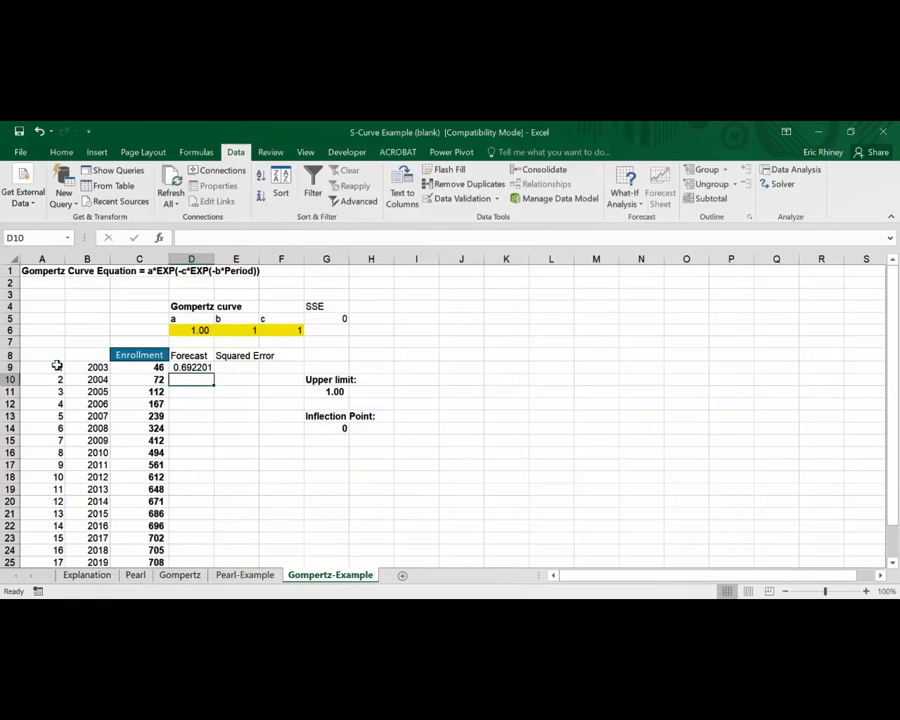
- Fill the D9 Gompertz formula down the Forecast column and select the years 2020 to 2022 in column B
{"action": "key", "text": "Up"}
{"action": "left_click_drag", "start_coordinate": [215, 372], "coordinate": [189, 554]}
{"action": "left_click", "coordinate": [95, 528]}
{"action": "left_click", "coordinate": [95, 527]}
{"action": "left_click_drag", "start_coordinate": [112, 531], "coordinate": [114, 551]}
{"action": "scroll", "coordinate": [273, 417], "scroll_direction": "up", "scroll_amount": 2}
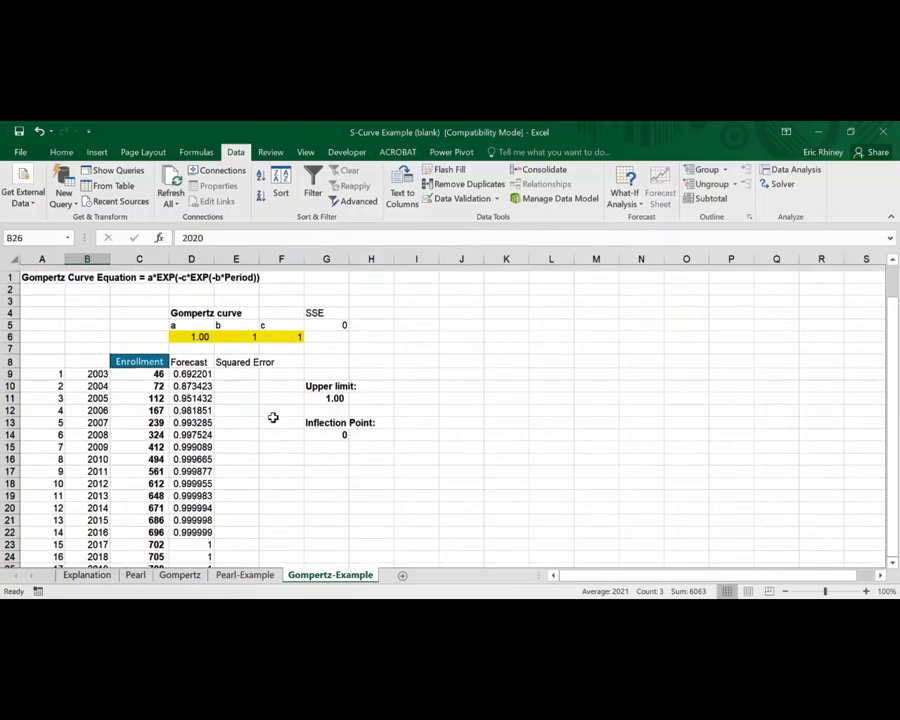
- Enter the squared error formula =(D9-C9)^2 in E9 and fill it down the Squared Error column to 2019
{"action": "left_click", "coordinate": [239, 369]}
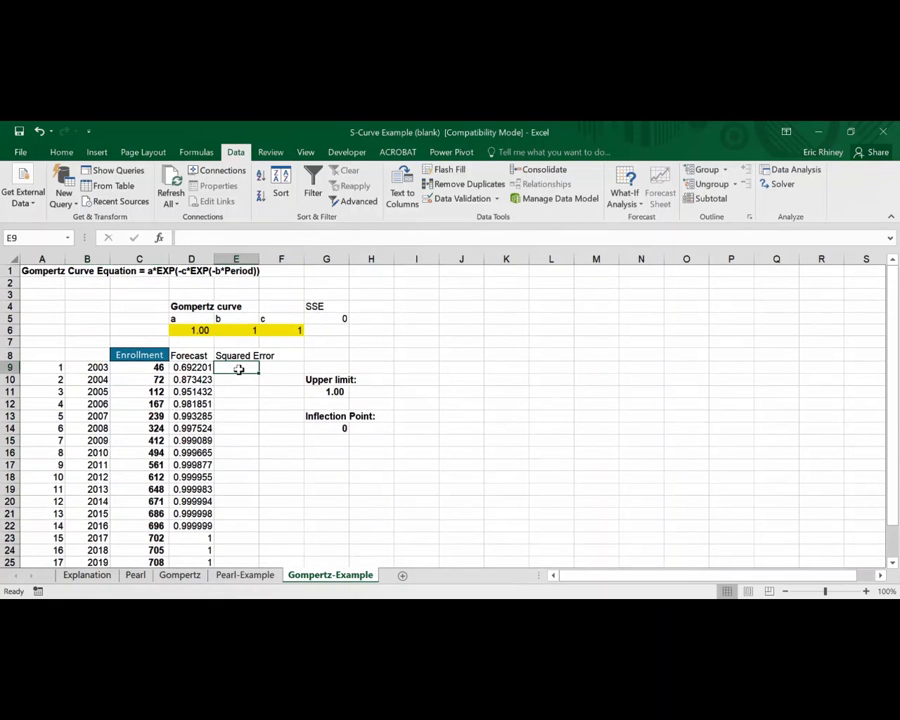
{"action": "type", "text": "="}
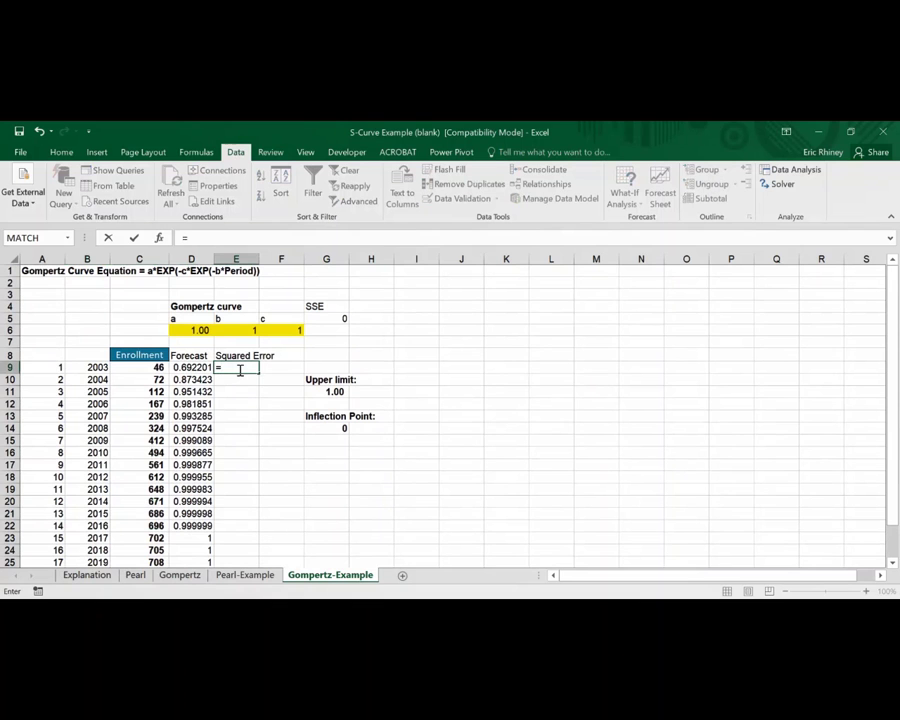
{"action": "type", "text": "("}
{"action": "key", "text": "Left"}
{"action": "type", "text": "-"}
{"action": "key", "text": "Left"}
{"action": "key", "text": "Left"}
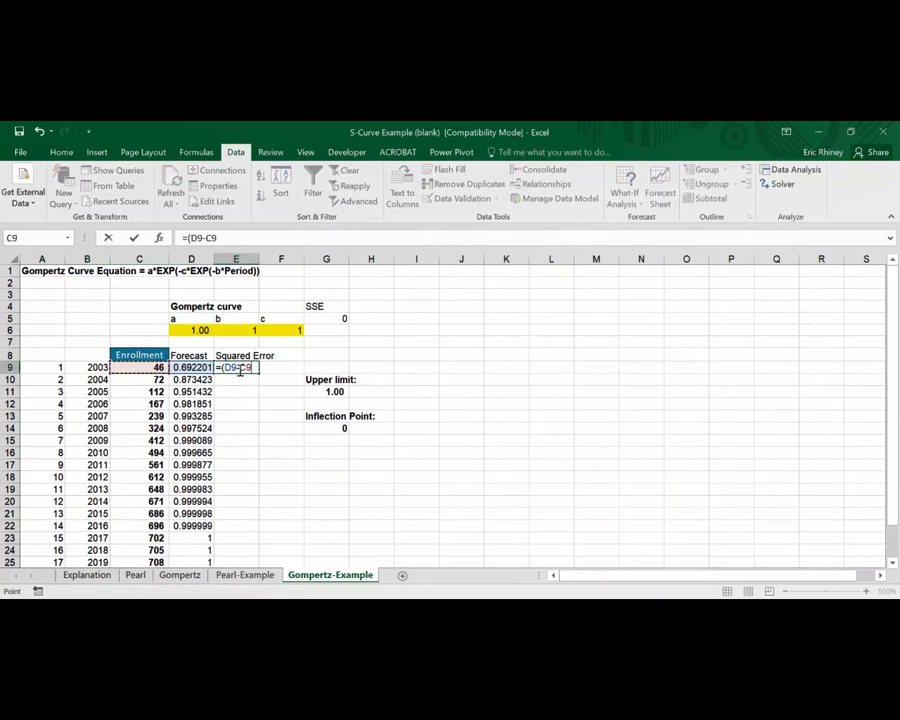
{"action": "type", "text": ")^2"}
{"action": "key", "text": "ctrl+Return"}
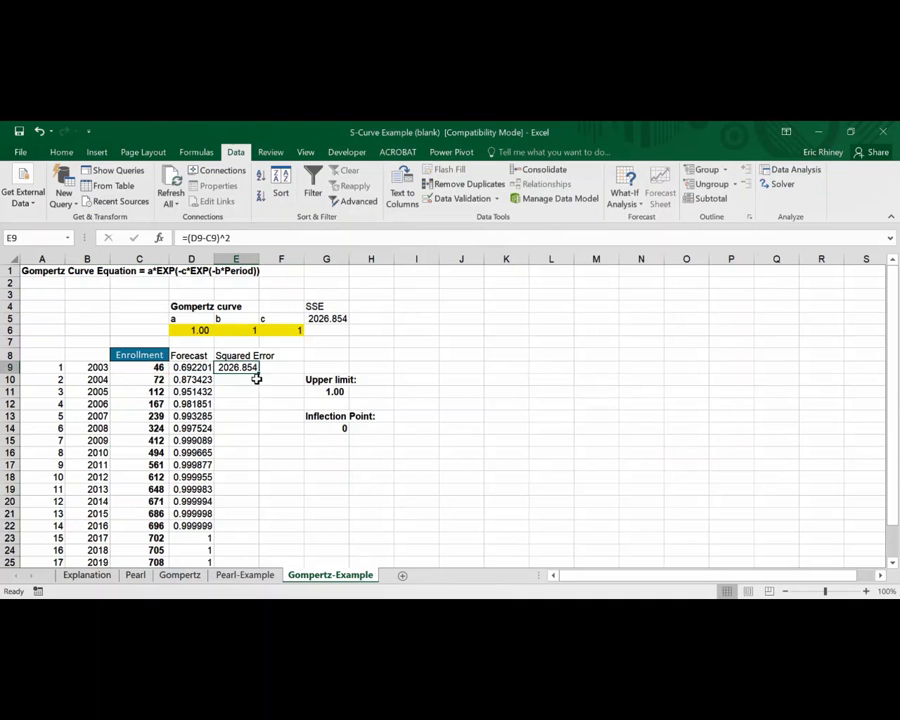
{"action": "left_click_drag", "start_coordinate": [258, 372], "coordinate": [227, 519]}
{"action": "scroll", "coordinate": [277, 332], "scroll_direction": "up", "scroll_amount": 2}
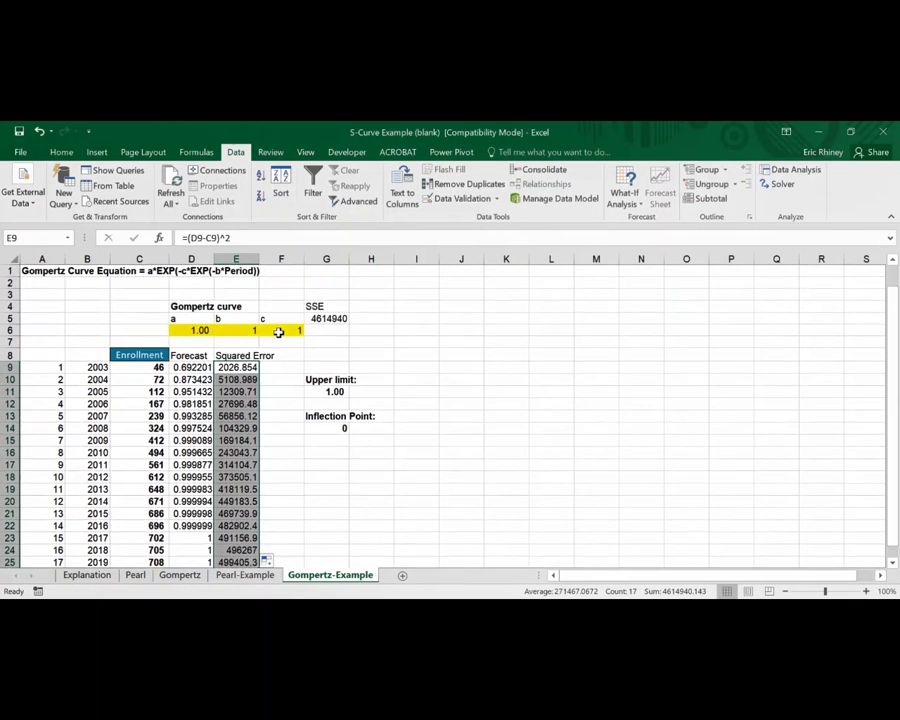
- Check the SSE formula's range in G5, and run Solver to minimize G5 by changing D6:F6 with GRG Nonlinear, keeping the solution
{"action": "left_click", "coordinate": [318, 318]}
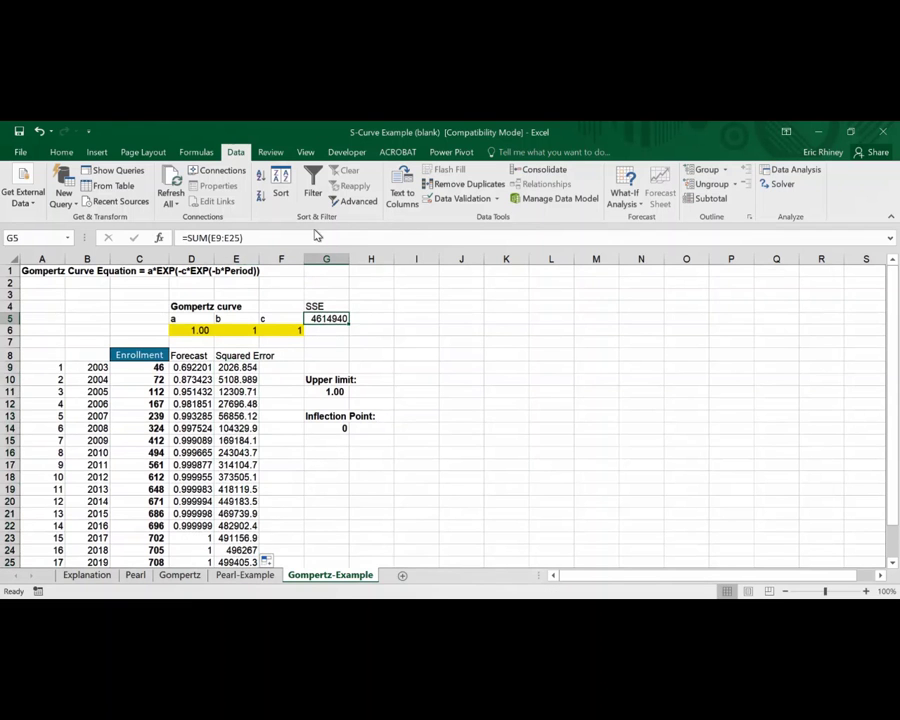
{"action": "key", "text": "F2"}
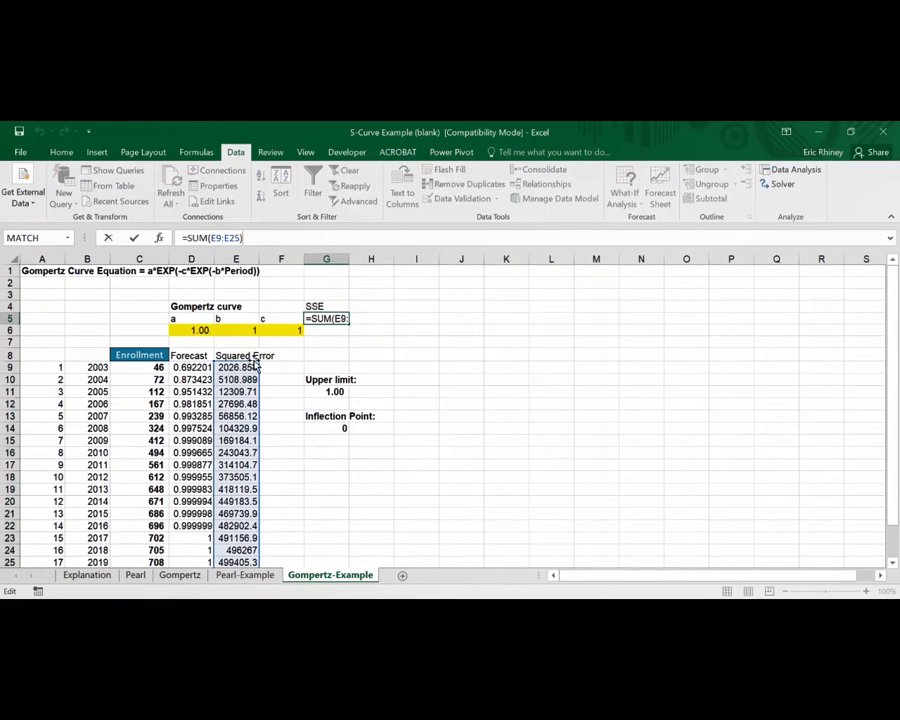
{"action": "scroll", "coordinate": [229, 553], "scroll_direction": "down", "scroll_amount": 2}
{"action": "scroll", "coordinate": [229, 553], "scroll_direction": "up", "scroll_amount": 2}
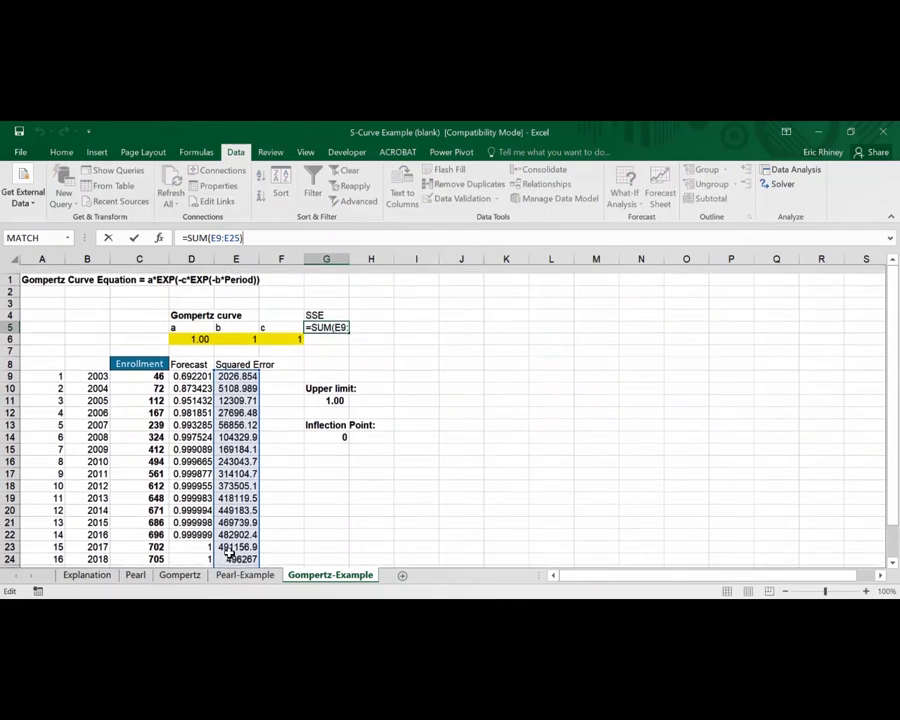
{"action": "key", "text": "Return"}
{"action": "key", "text": "Up"}
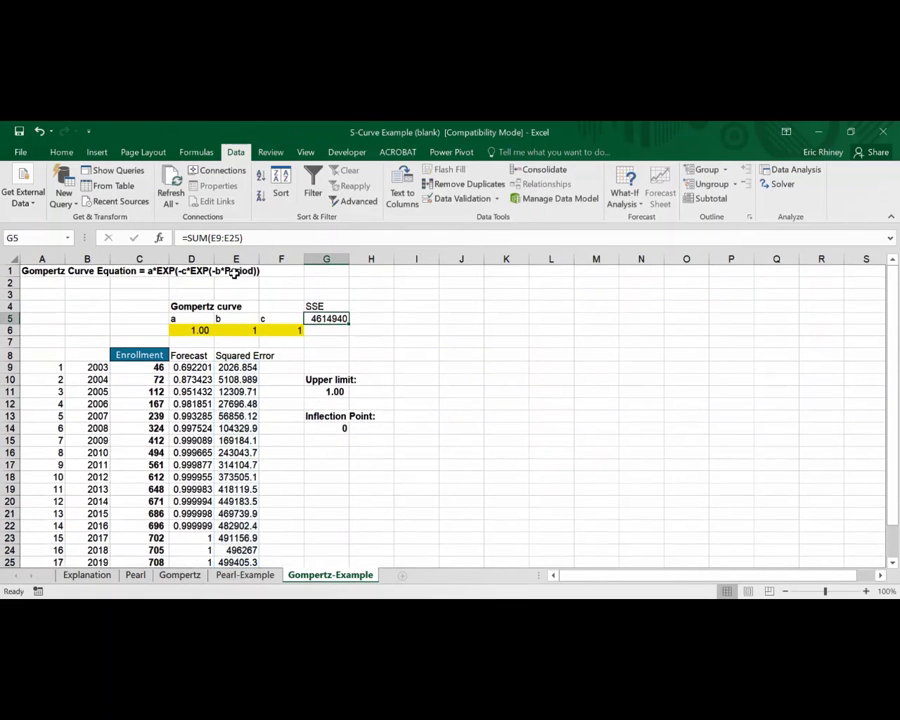
{"action": "left_click", "coordinate": [778, 184]}
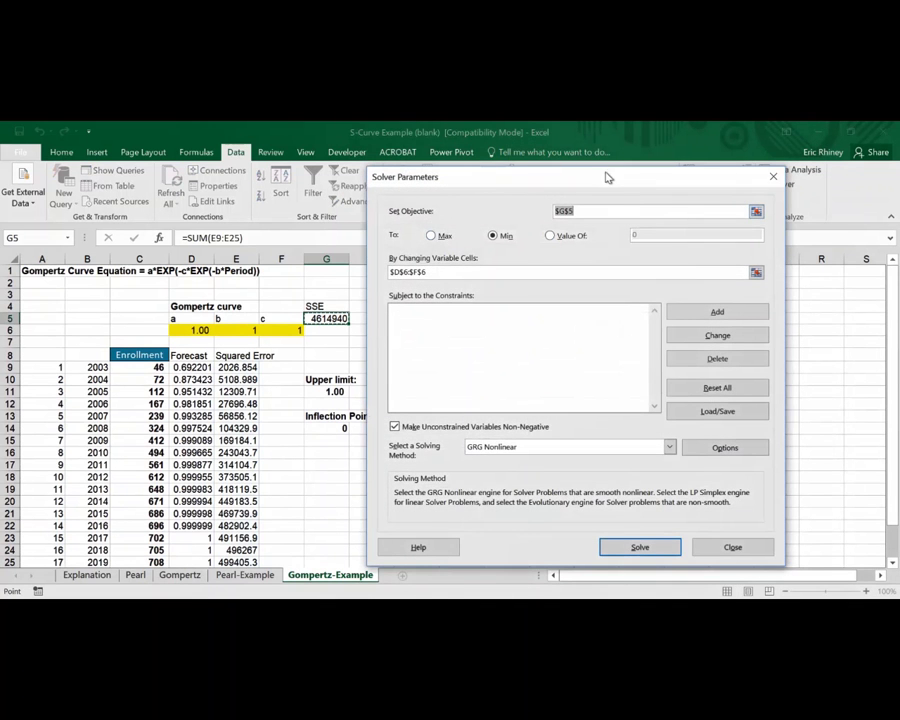
{"action": "left_click_drag", "start_coordinate": [607, 177], "coordinate": [667, 154]}
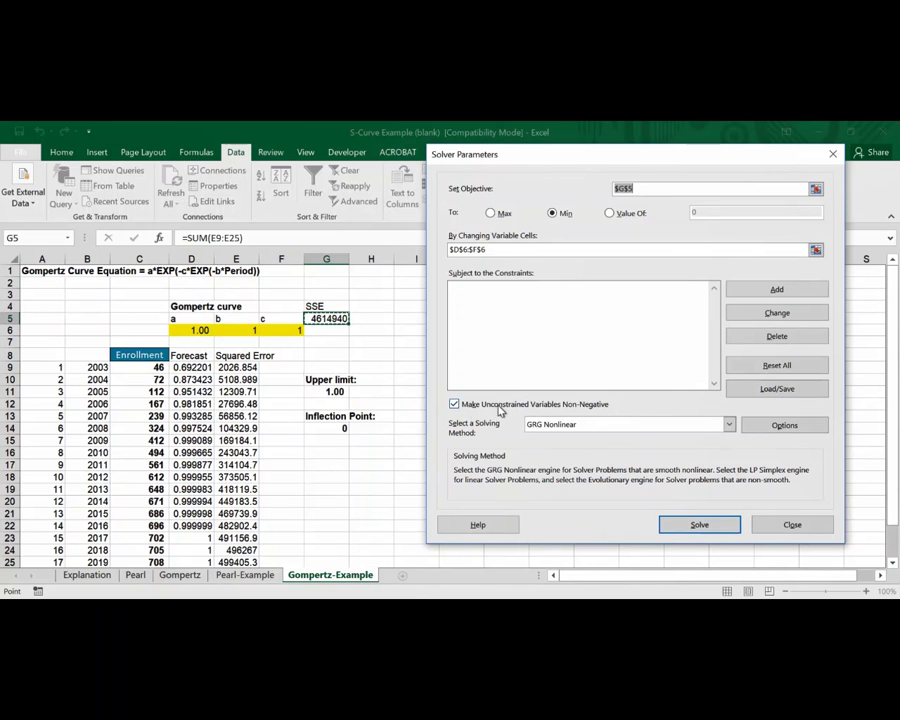
{"action": "left_click", "coordinate": [677, 520]}
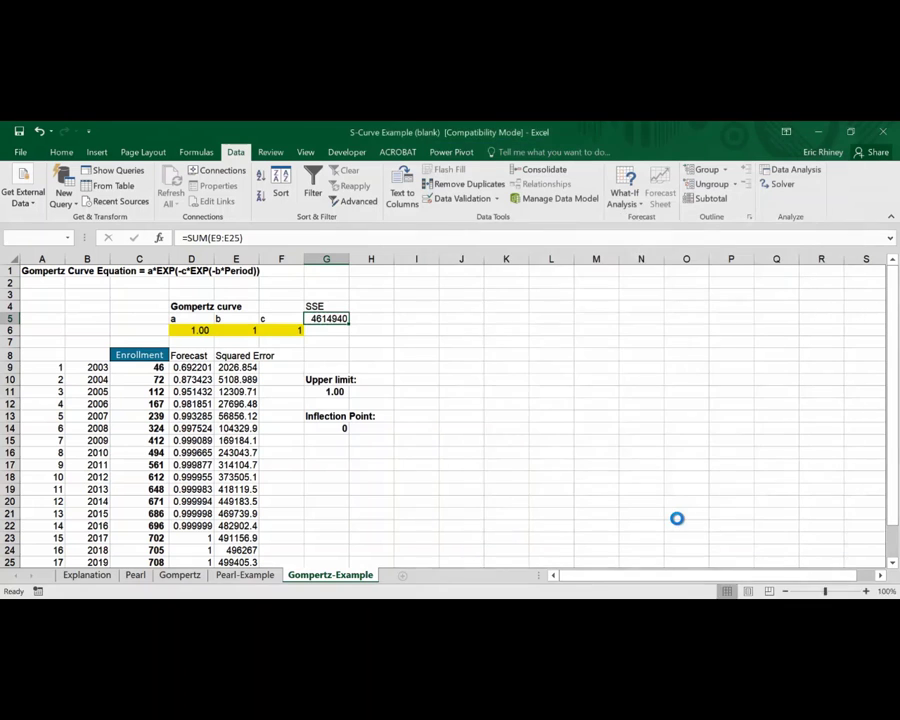
{"action": "left_click", "coordinate": [292, 401]}
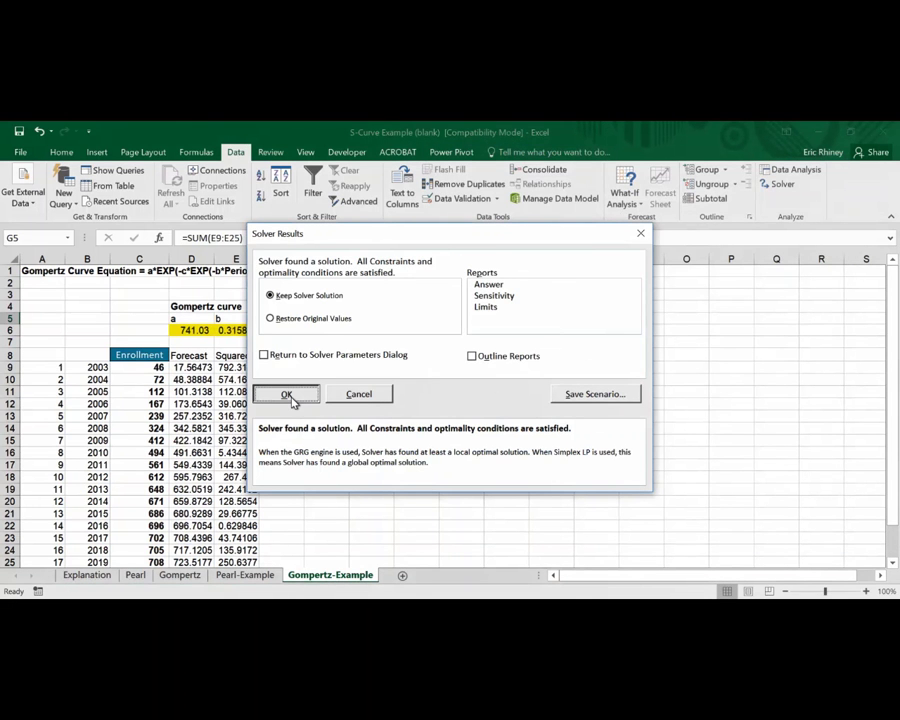
- Review the fitted a, b and c values and Gompertz forecasts, and compare them with the Gompertz Curve description on the Explanation sheet
{"action": "scroll", "coordinate": [256, 370], "scroll_direction": "down", "scroll_amount": 2}
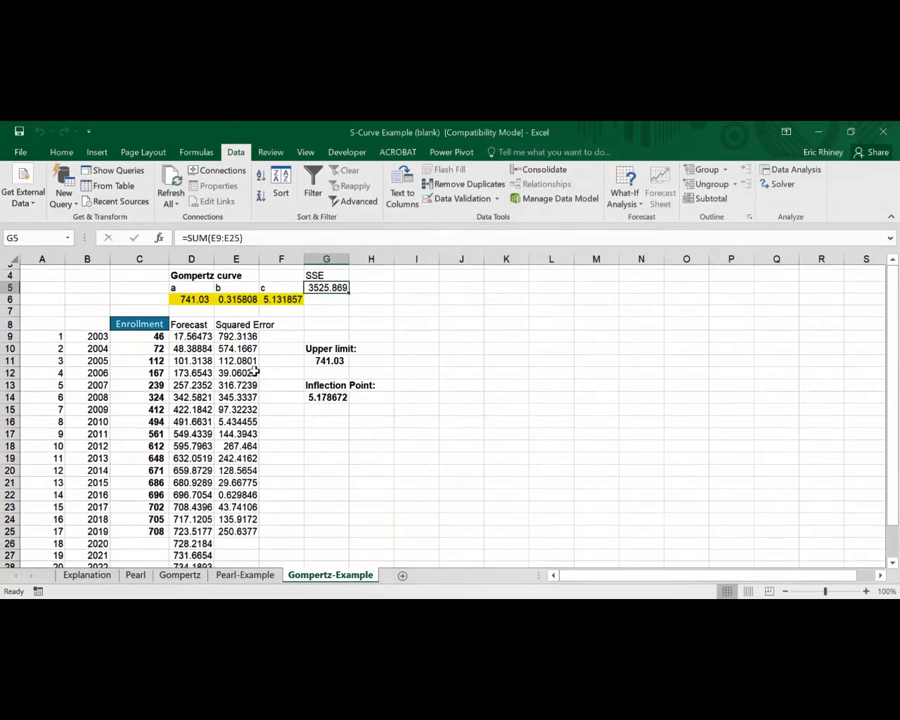
{"action": "scroll", "coordinate": [256, 370], "scroll_direction": "up", "scroll_amount": 1}
{"action": "scroll", "coordinate": [256, 370], "scroll_direction": "up", "scroll_amount": 1}
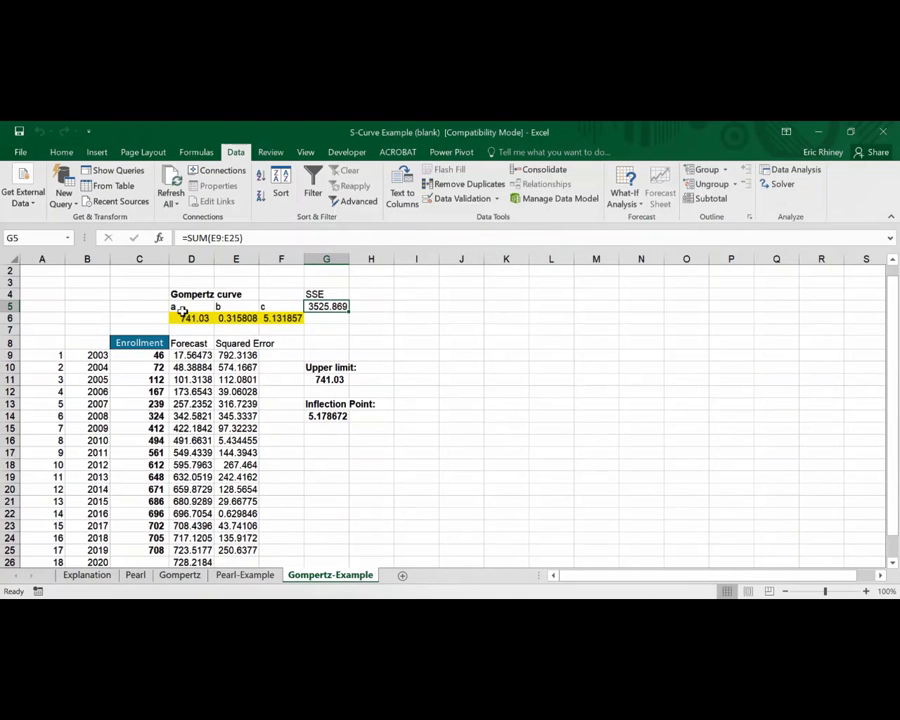
{"action": "left_click", "coordinate": [185, 320]}
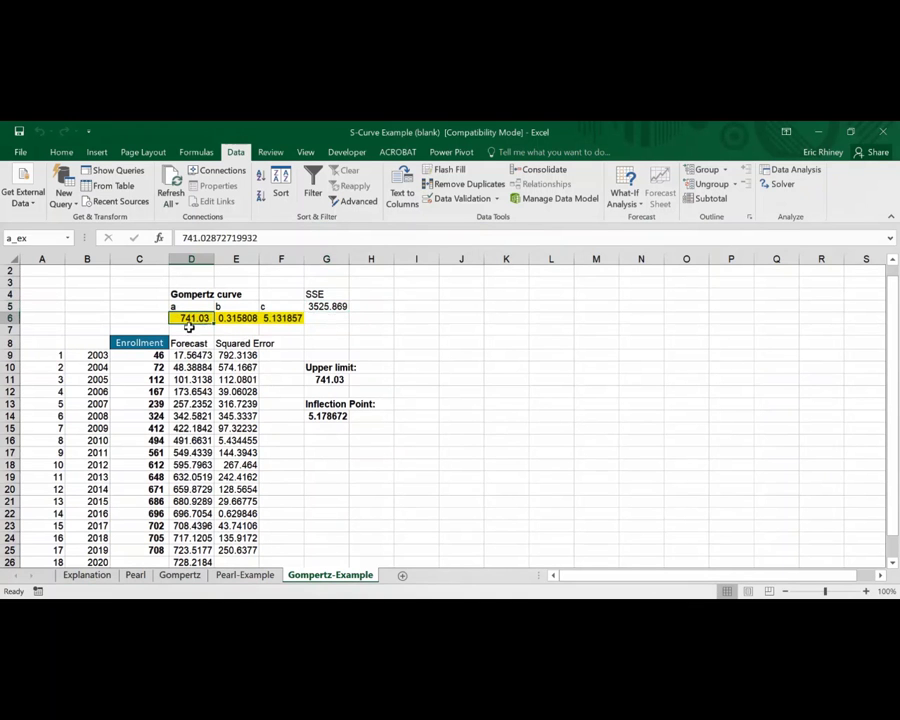
{"action": "scroll", "coordinate": [208, 352], "scroll_direction": "up", "scroll_amount": 1}
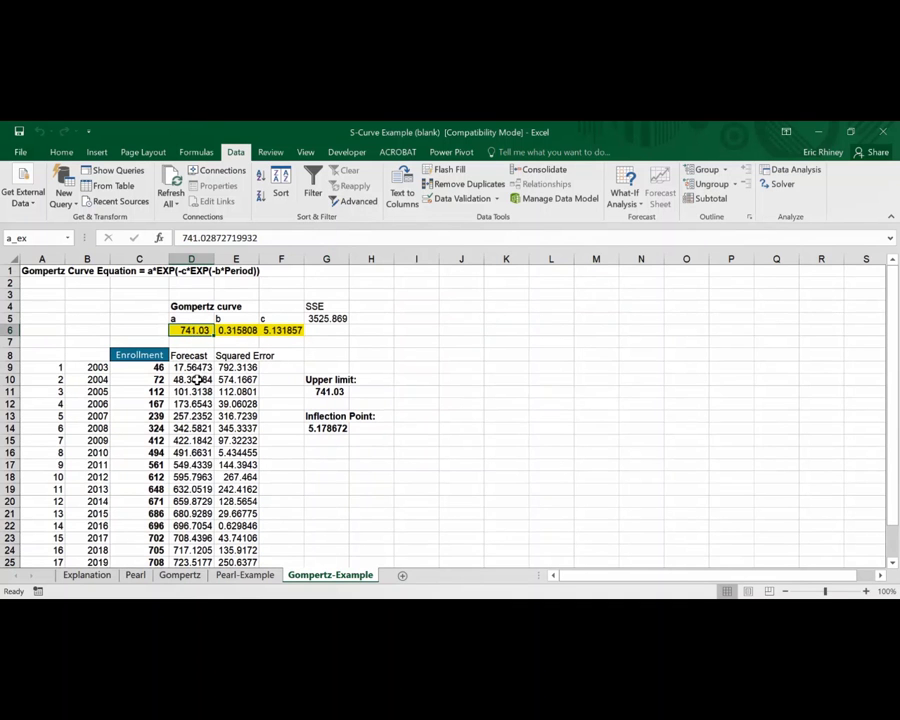
{"action": "scroll", "coordinate": [198, 381], "scroll_direction": "down", "scroll_amount": 1}
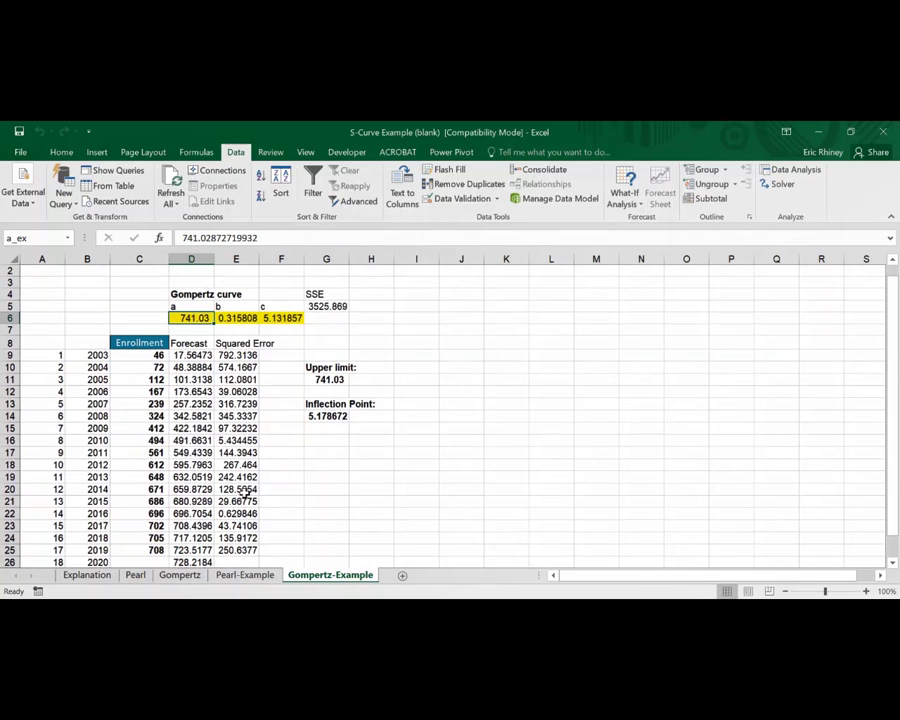
{"action": "left_click", "coordinate": [87, 575]}
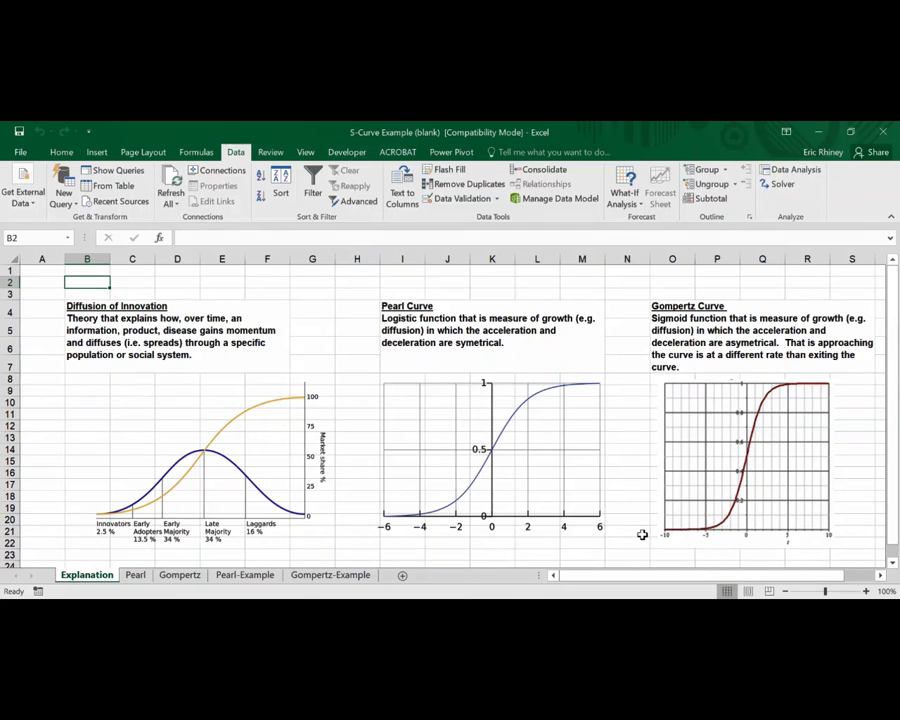
{"action": "left_click", "coordinate": [310, 577]}
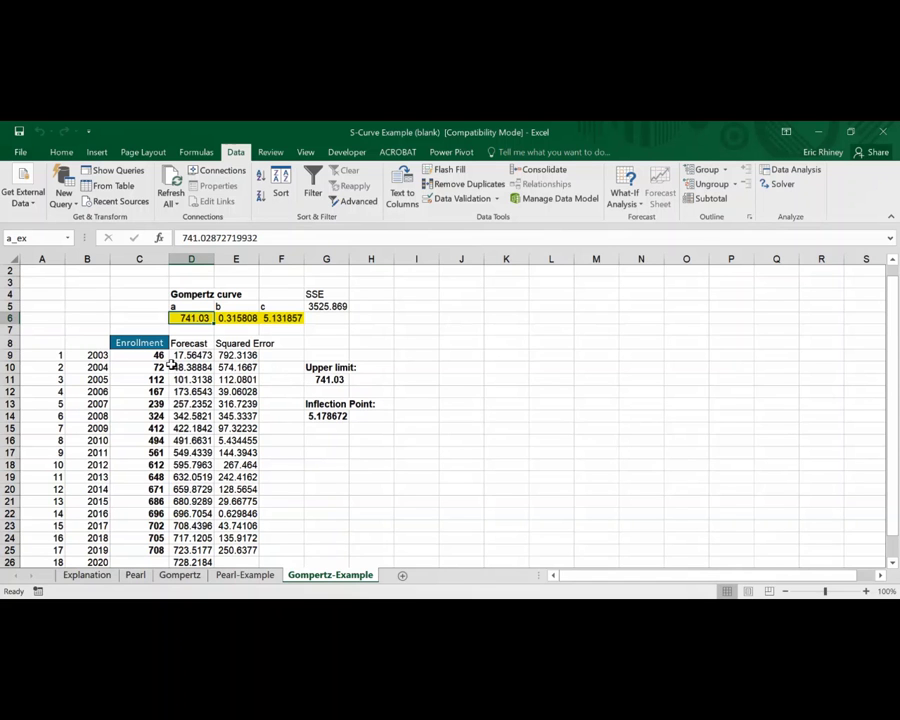
- Insert a scatter chart with straight lines and markers from B9:C28 and place it beside the data over columns J to P
{"action": "left_click_drag", "start_coordinate": [90, 355], "coordinate": [135, 549]}
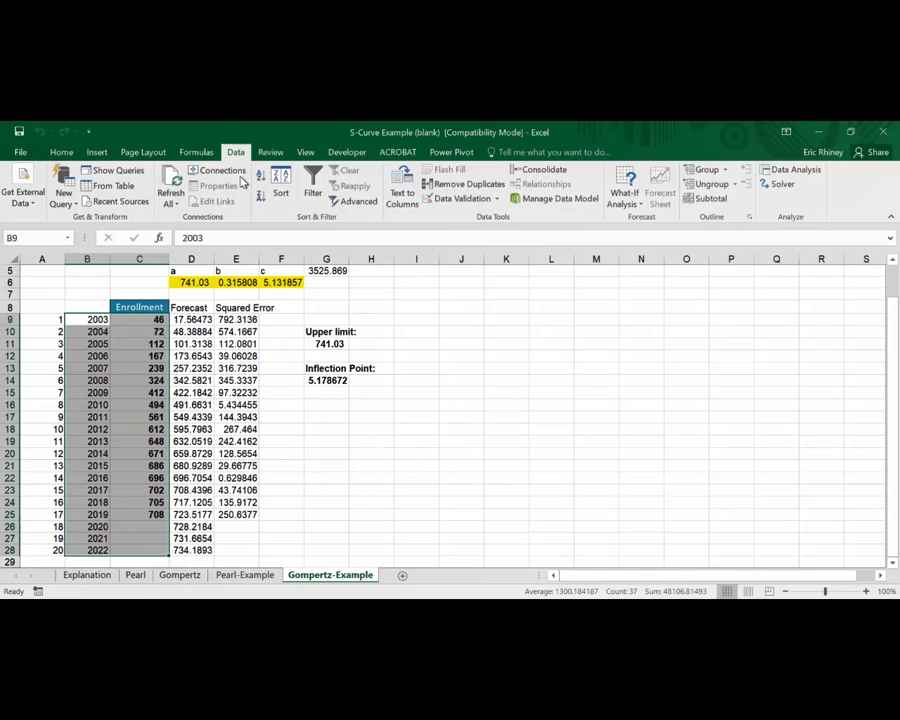
{"action": "left_click", "coordinate": [94, 155]}
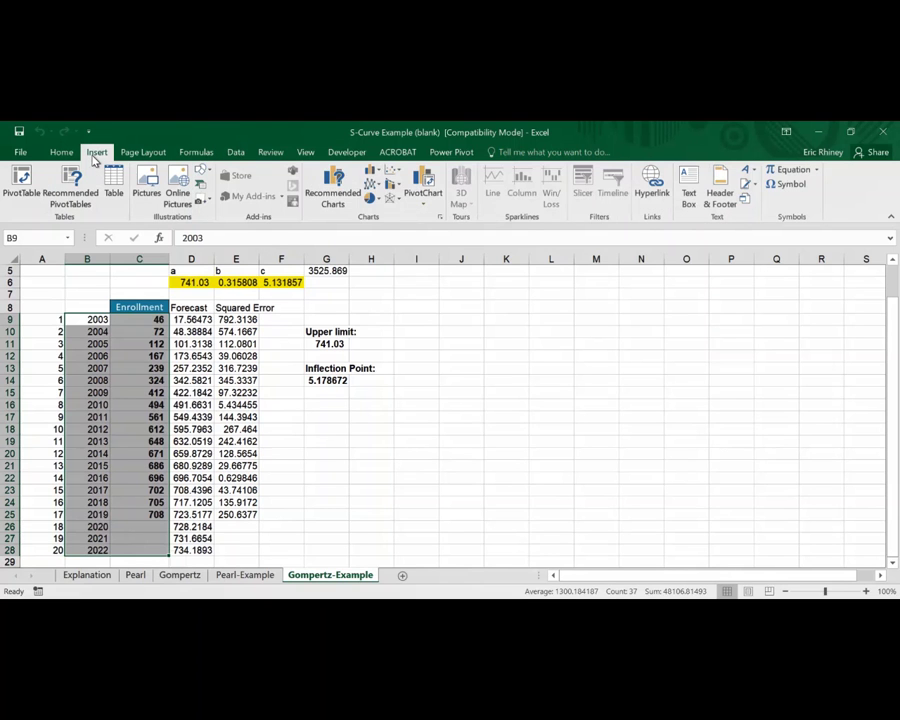
{"action": "left_click", "coordinate": [392, 172]}
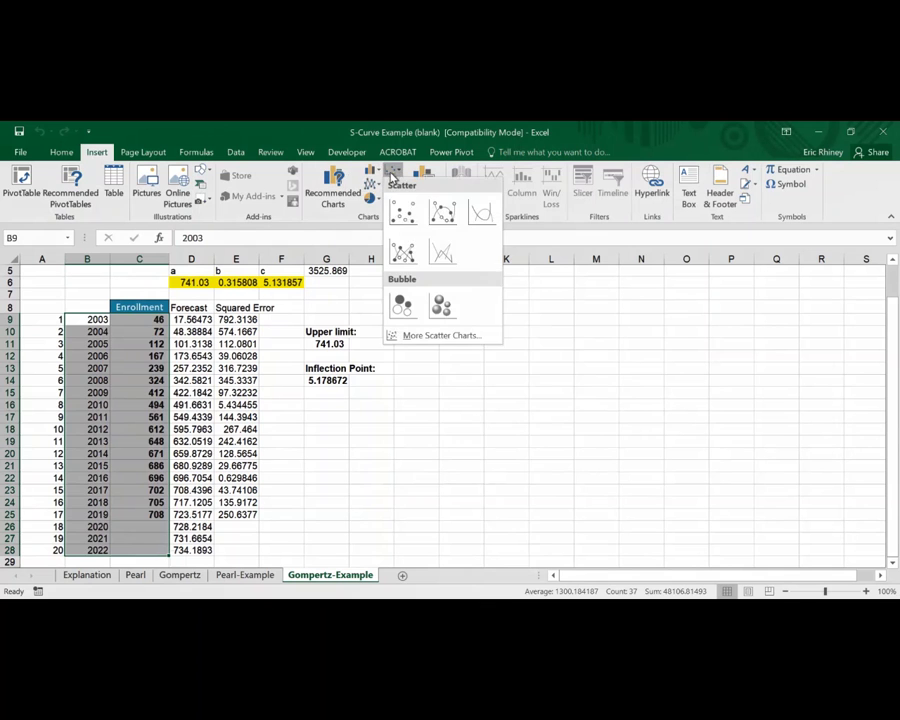
{"action": "left_click", "coordinate": [407, 248]}
{"action": "left_click_drag", "start_coordinate": [390, 330], "coordinate": [538, 317]}
{"action": "left_click", "coordinate": [476, 345]}
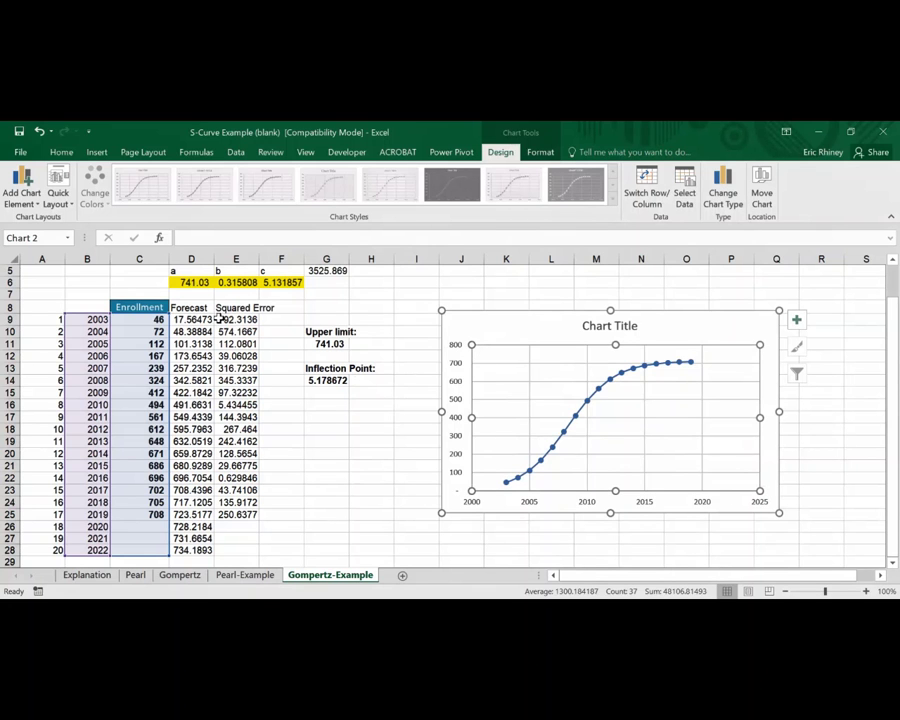
- Add a second chart series named from D8, with the years B9:B28 as X values and the forecasts D9:D28 as Y values
{"action": "right_click", "coordinate": [499, 361]}
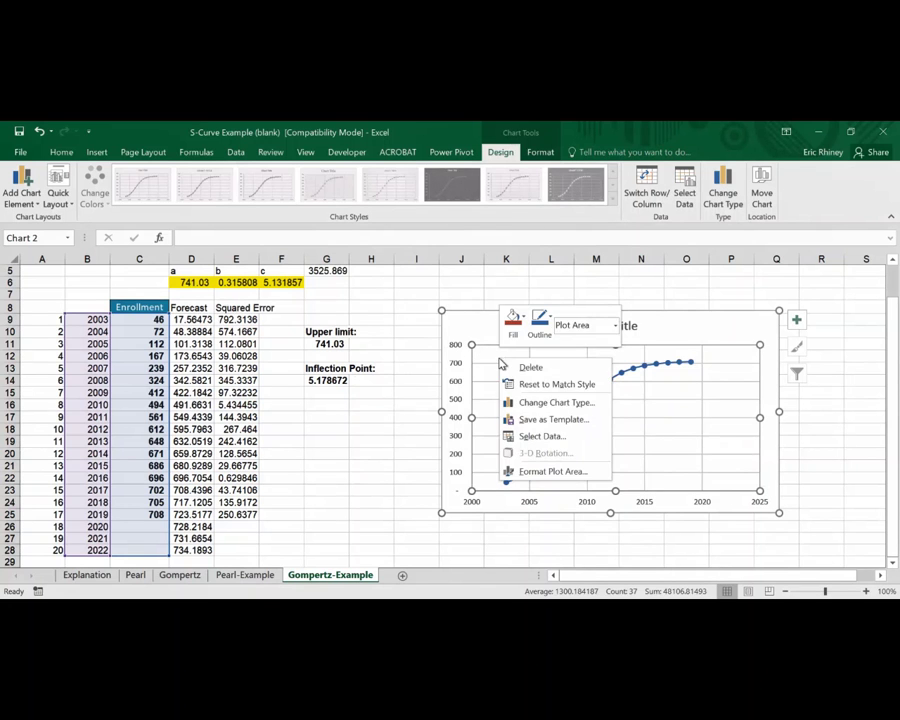
{"action": "left_click", "coordinate": [541, 436]}
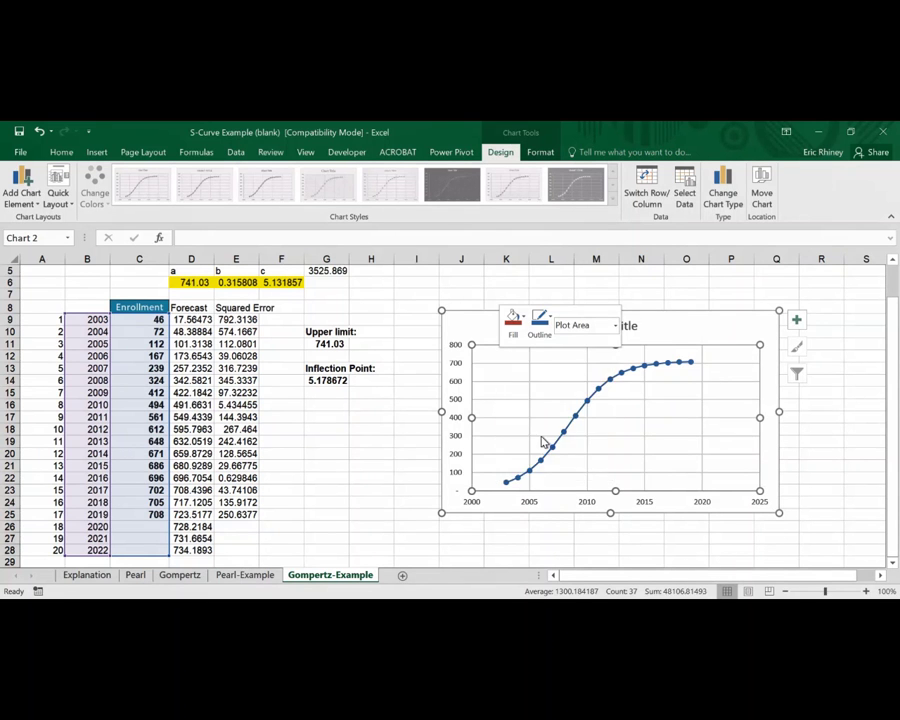
{"action": "left_click", "coordinate": [461, 363]}
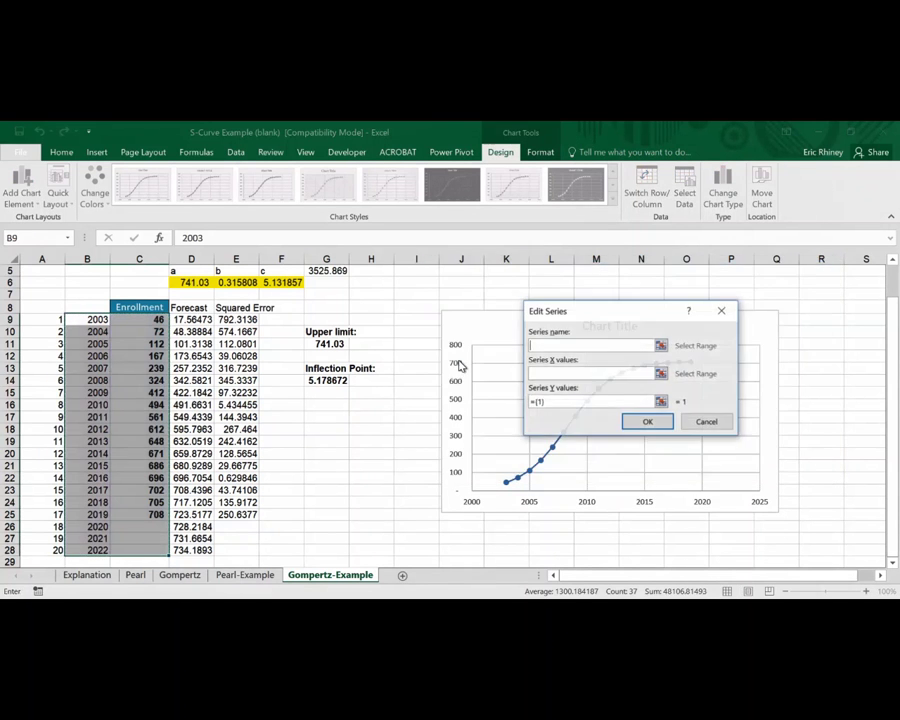
{"action": "left_click", "coordinate": [187, 310]}
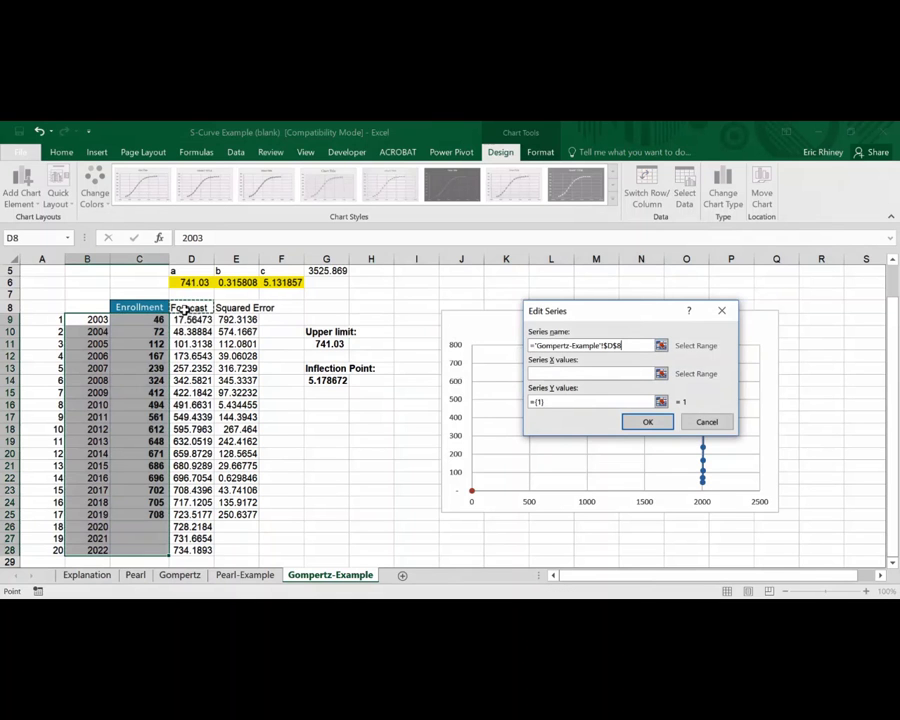
{"action": "left_click", "coordinate": [534, 373]}
{"action": "left_click_drag", "start_coordinate": [100, 318], "coordinate": [96, 548]}
{"action": "left_click", "coordinate": [661, 401]}
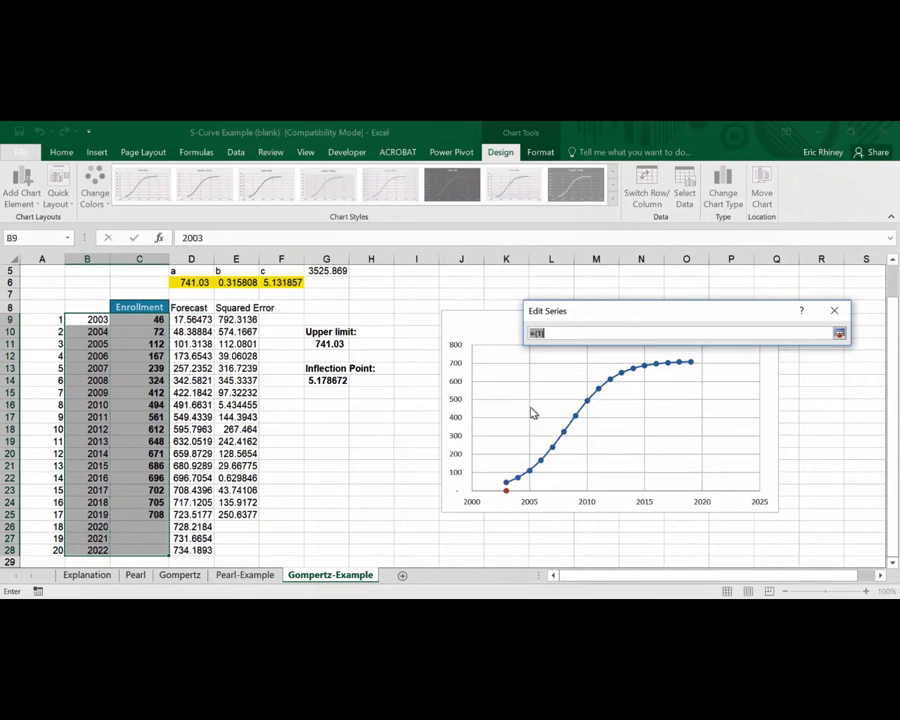
{"action": "left_click_drag", "start_coordinate": [190, 319], "coordinate": [210, 543]}
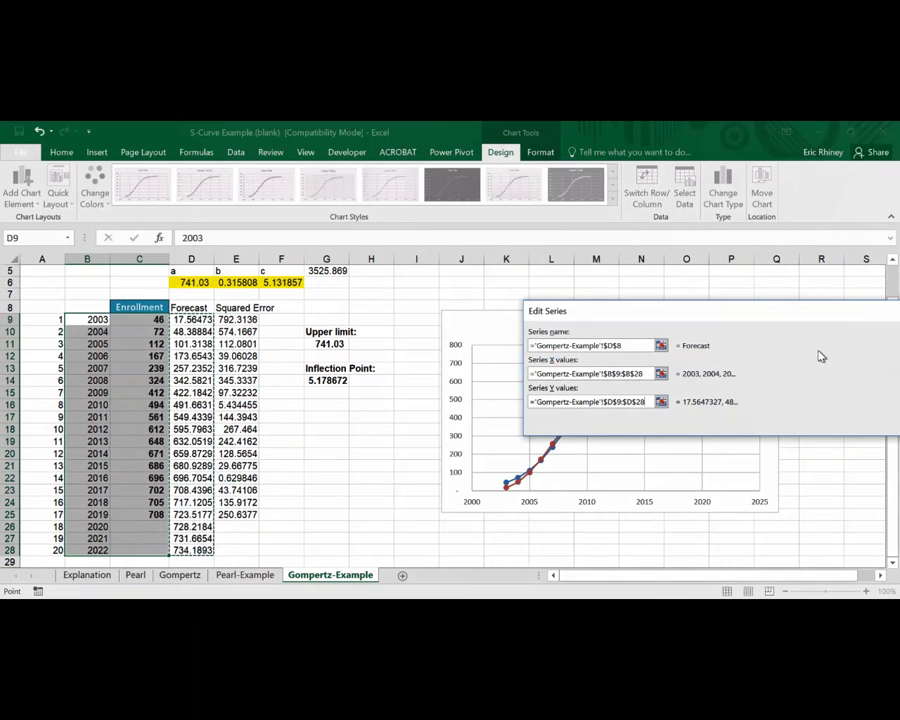
{"action": "left_click_drag", "start_coordinate": [822, 315], "coordinate": [582, 327]}
{"action": "left_click", "coordinate": [683, 437]}
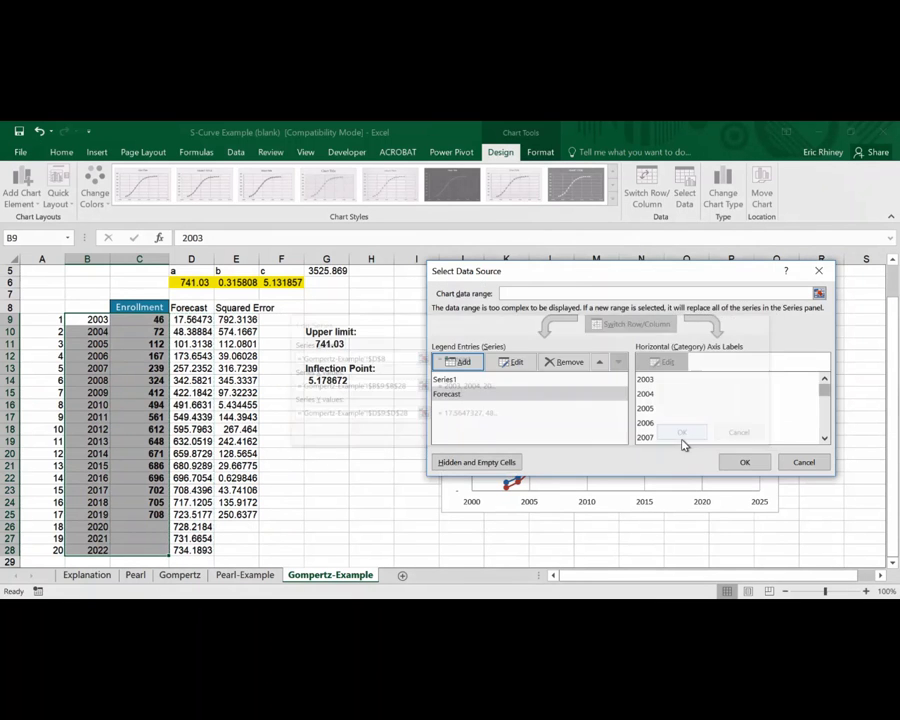
{"action": "left_click", "coordinate": [735, 460]}
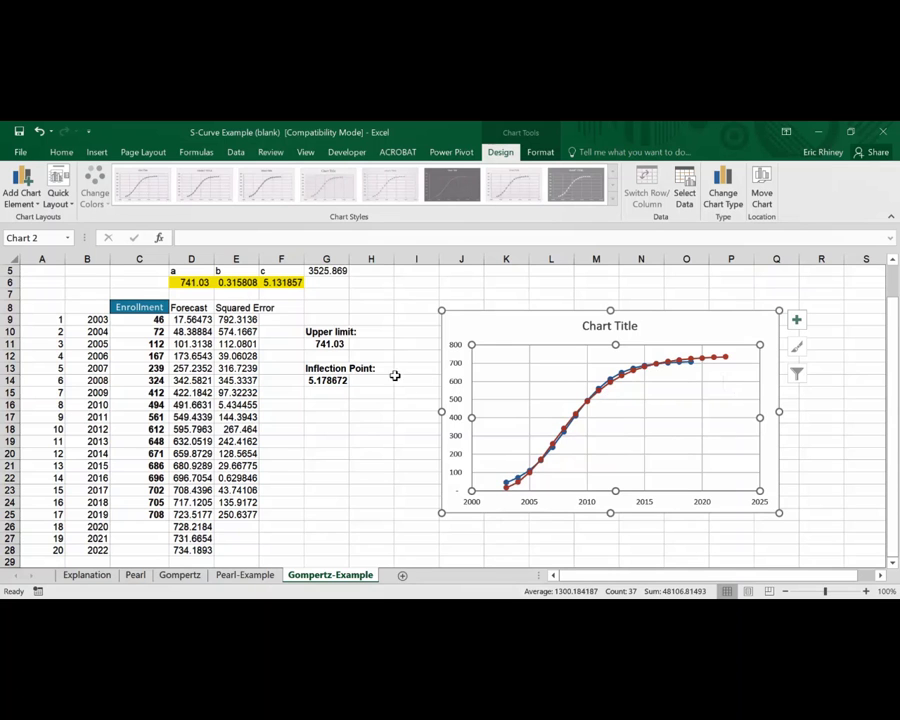
{"action": "scroll", "coordinate": [385, 366], "scroll_direction": "up", "scroll_amount": 1}
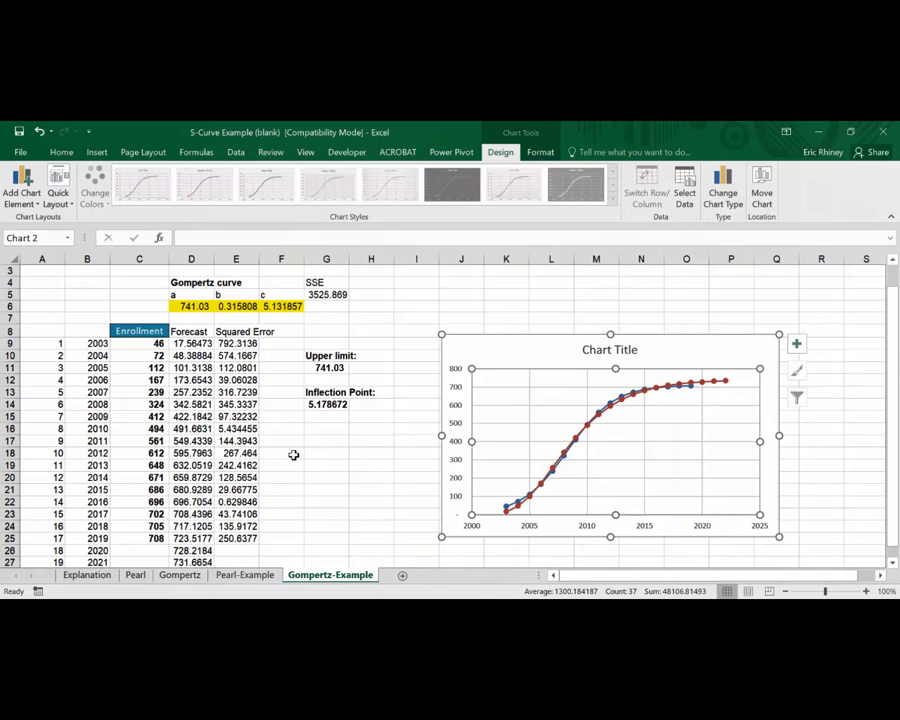
{"action": "scroll", "coordinate": [293, 455], "scroll_direction": "down", "scroll_amount": 1}
{"action": "scroll", "coordinate": [293, 455], "scroll_direction": "up", "scroll_amount": 2}
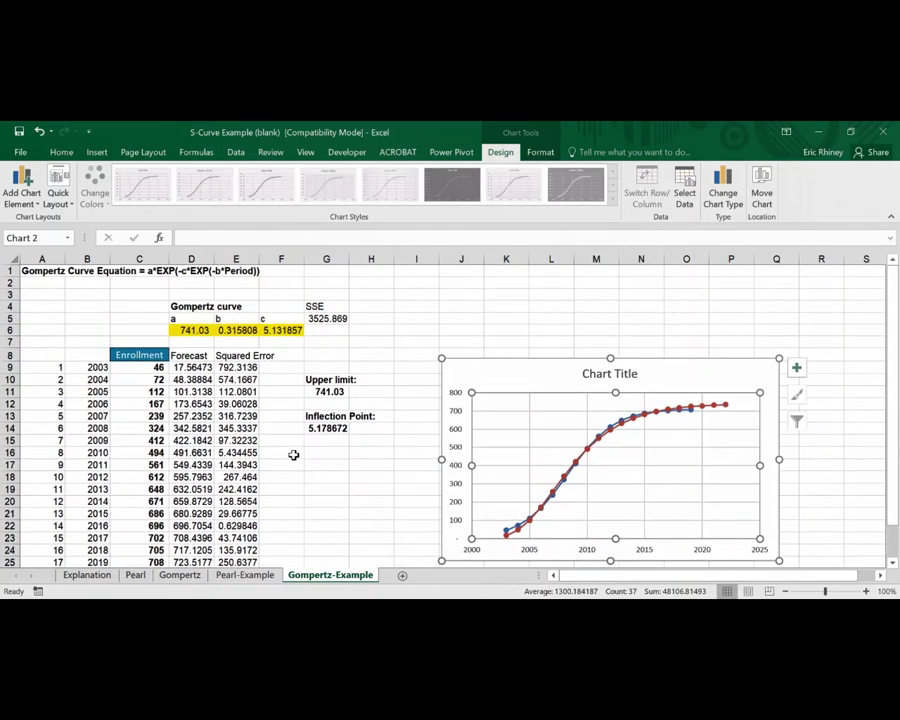